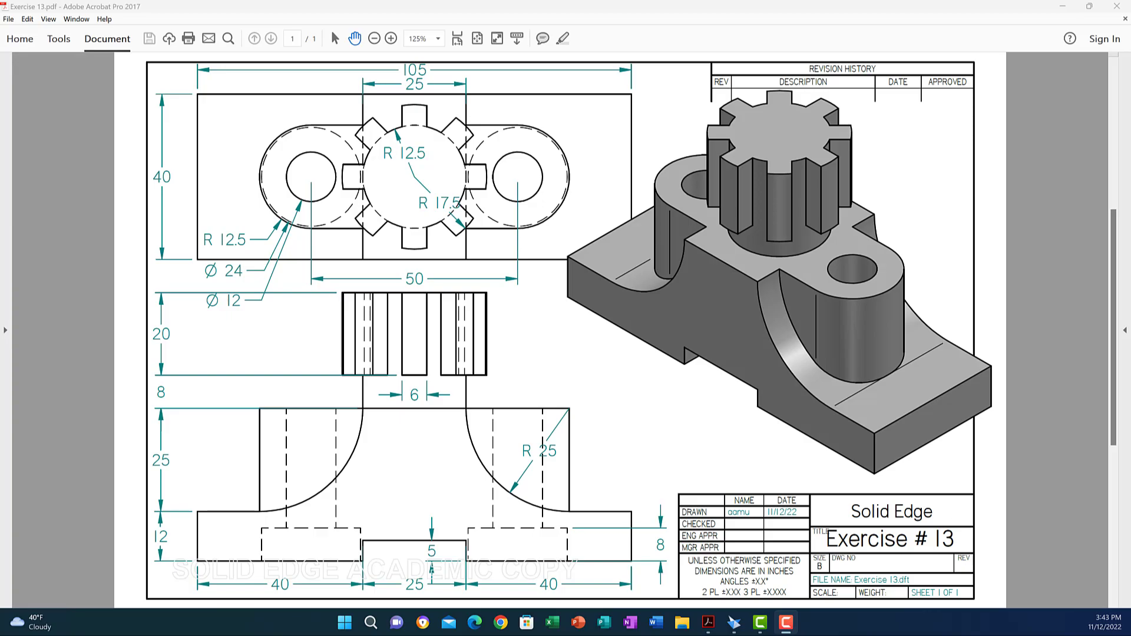
Switch to Solid Edge and start a center rectangle with its sketch plane locked to the horizontal XY base reference plane
key(alt+Tab)
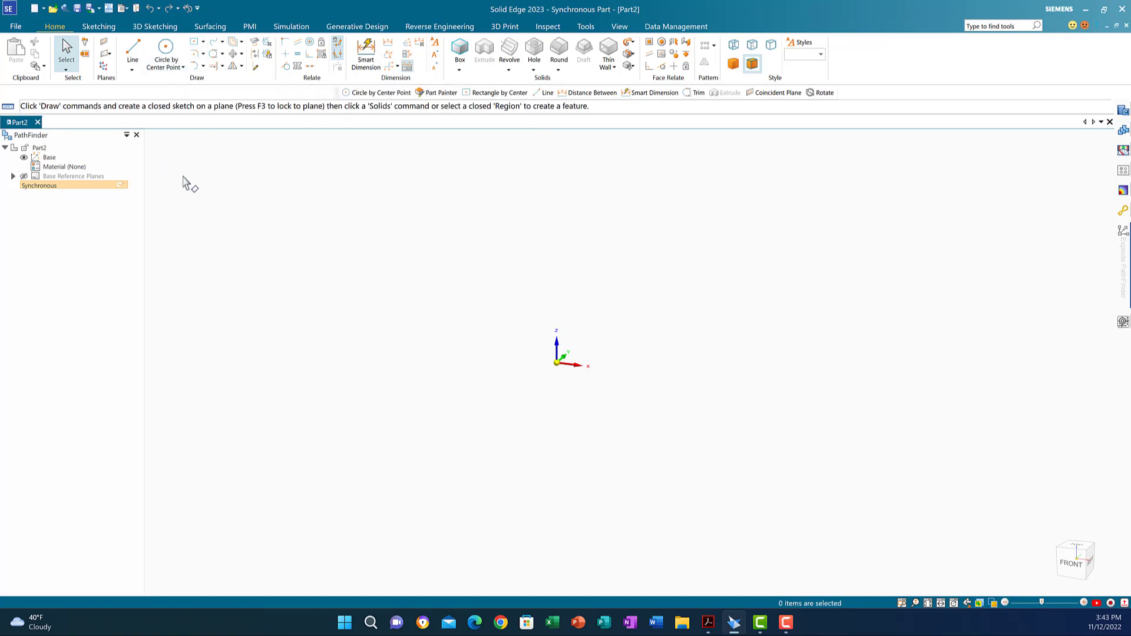
click(195, 44)
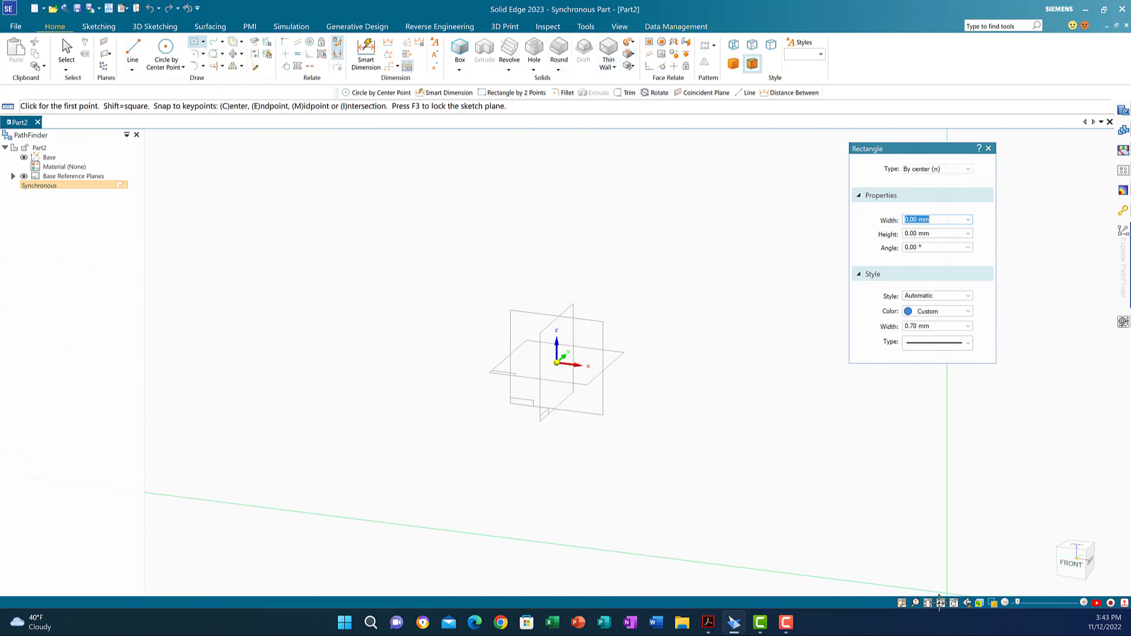
click(928, 603)
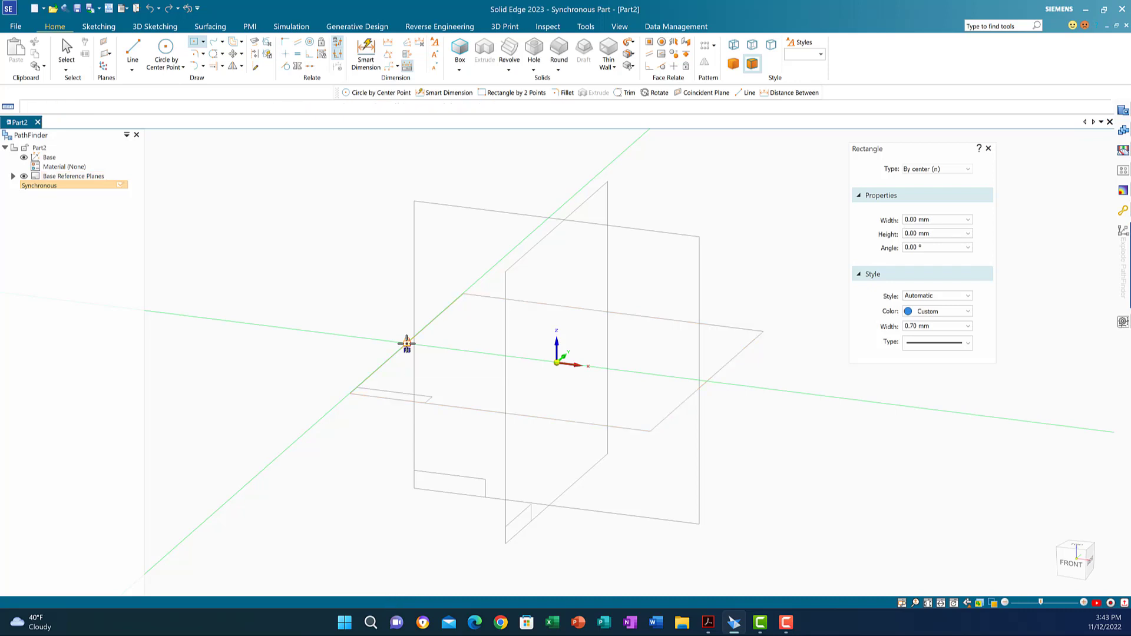
key(F3)
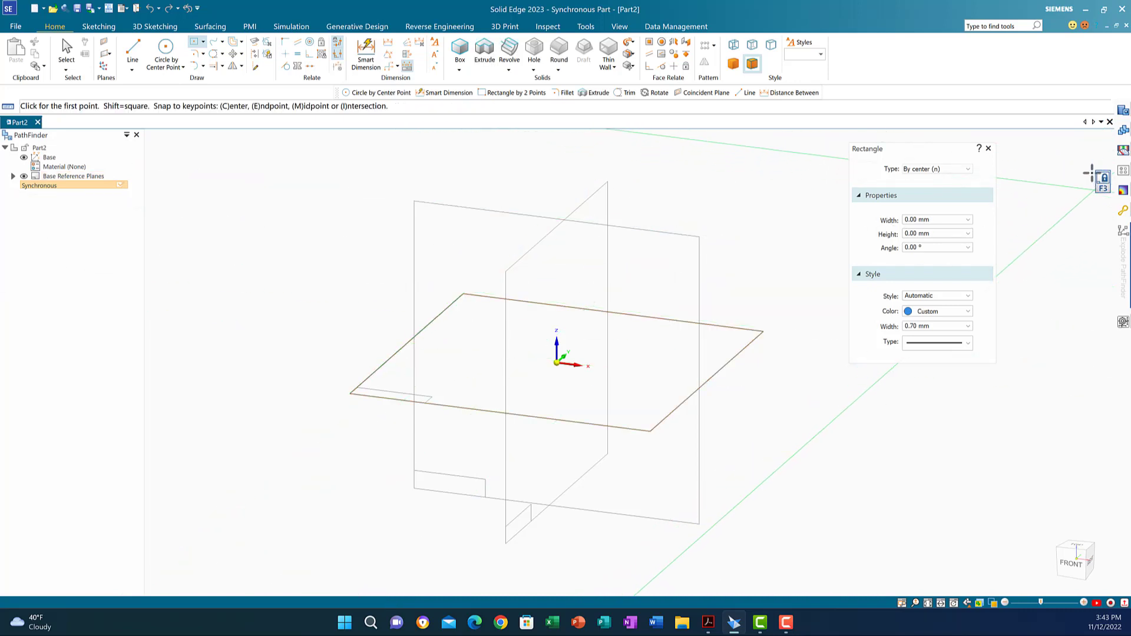
Draw a center rectangle 105 mm wide and 40 mm high at 0° on the locked plane, centered on the origin
click(917, 221)
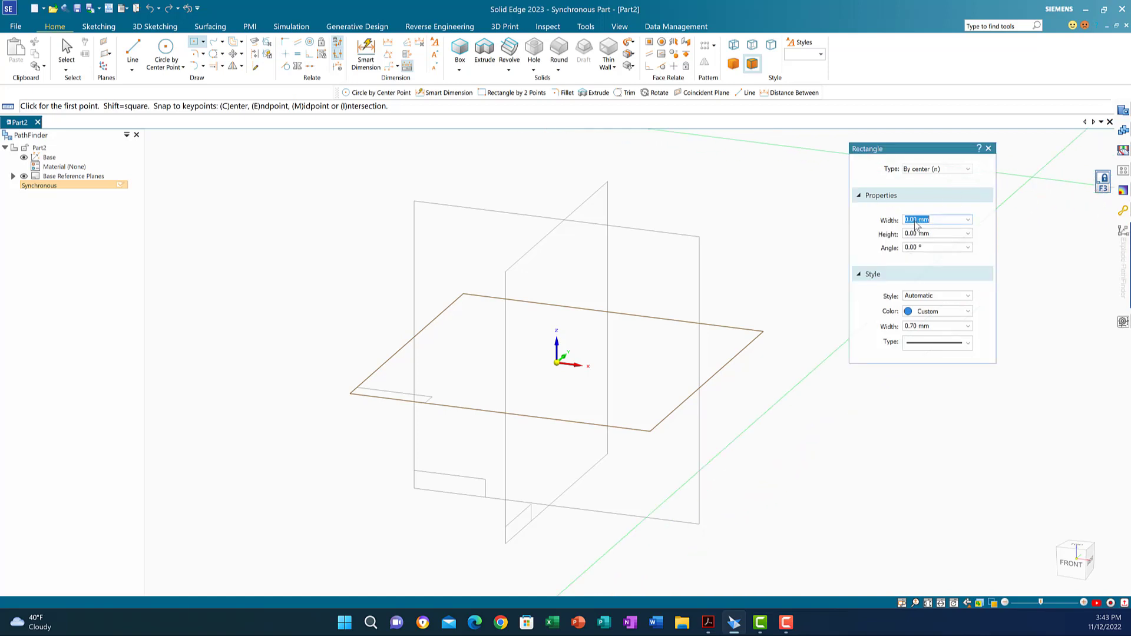
text(105)
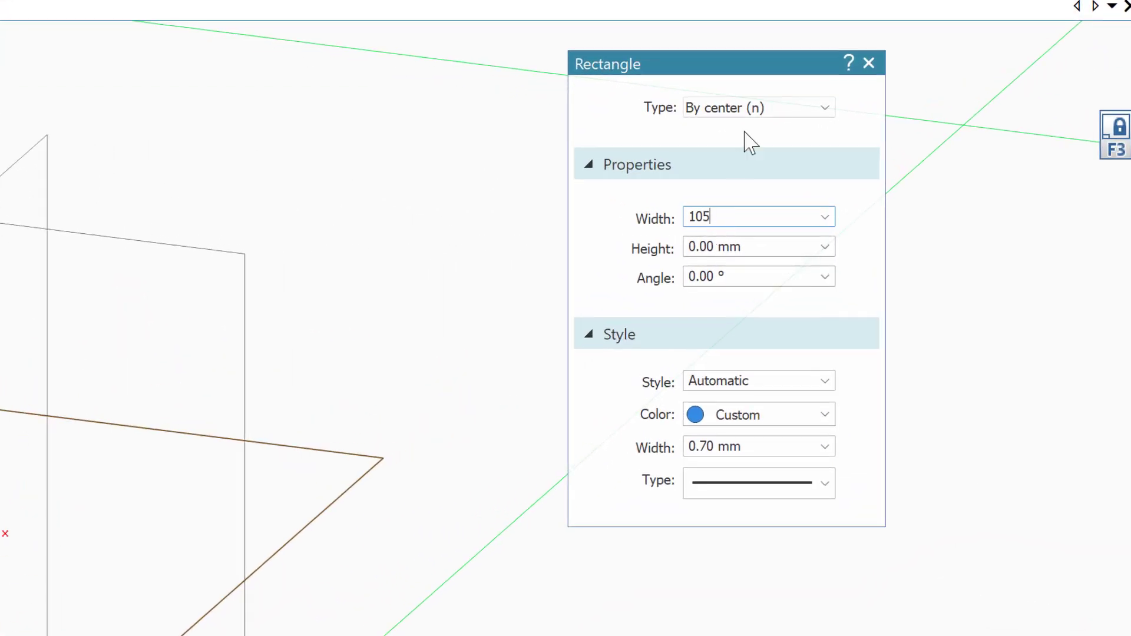
key(Return)
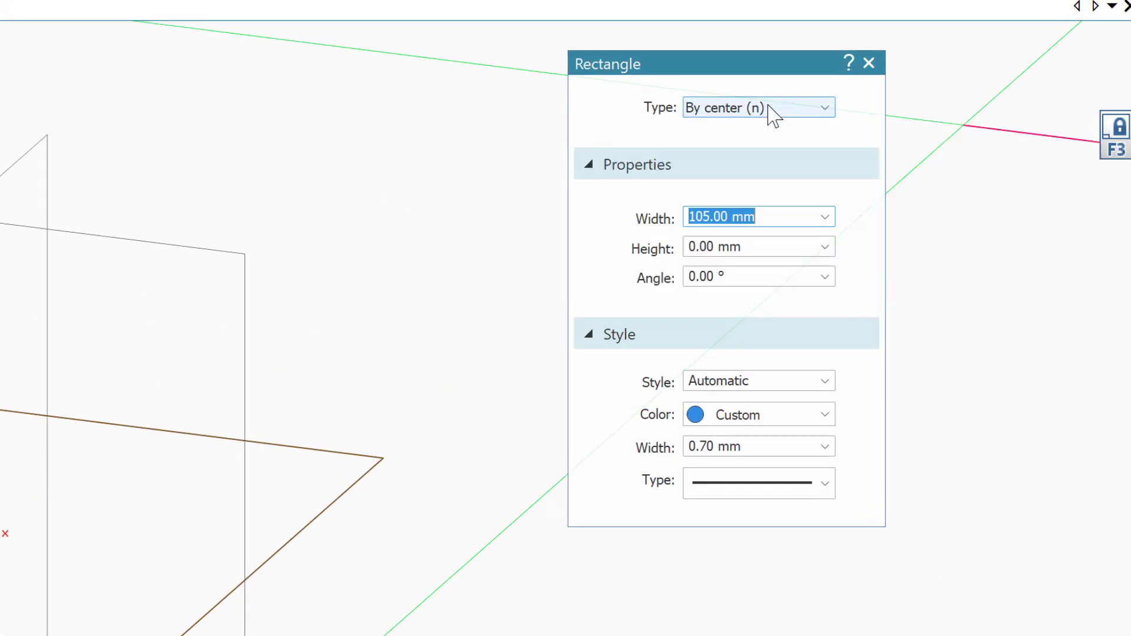
click(696, 250)
text(4)
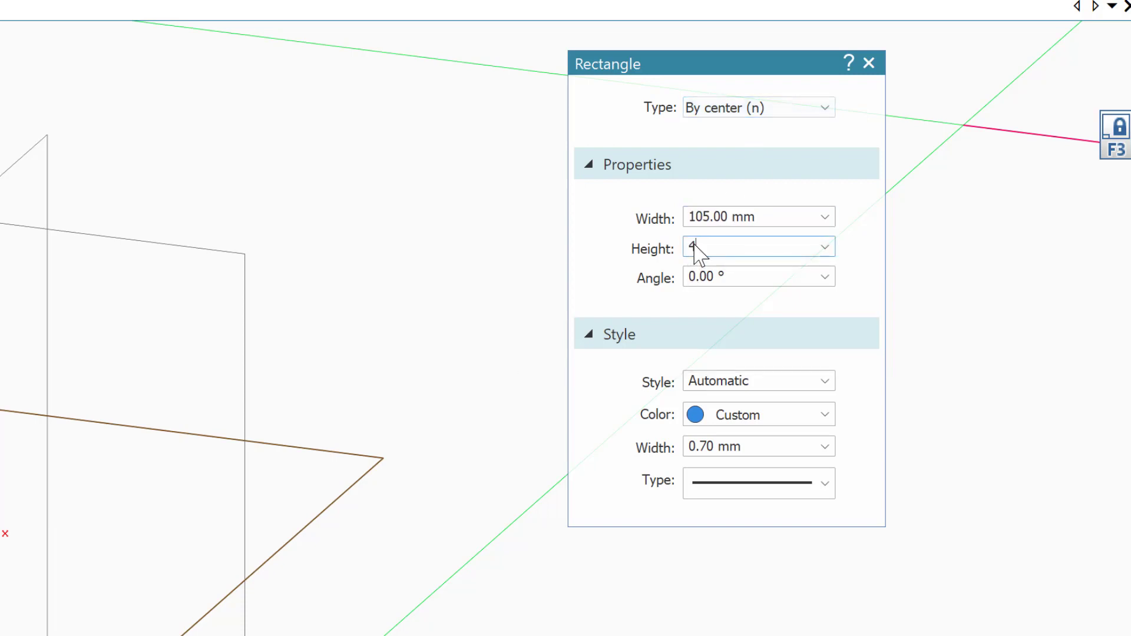
text(0)
key(Return)
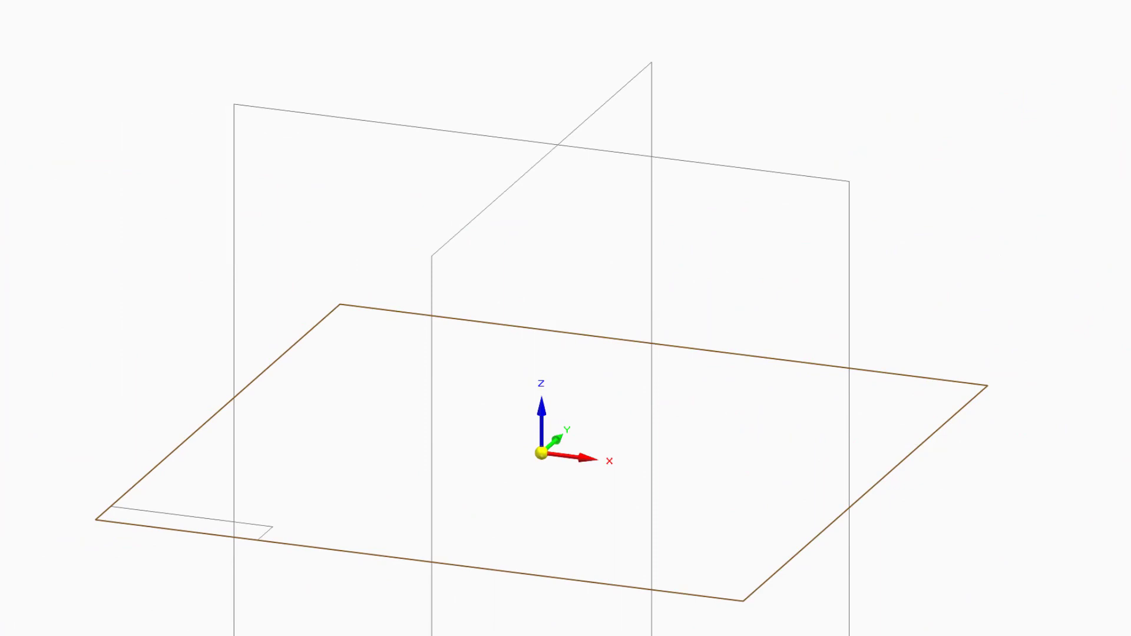
key(ctrl+h)
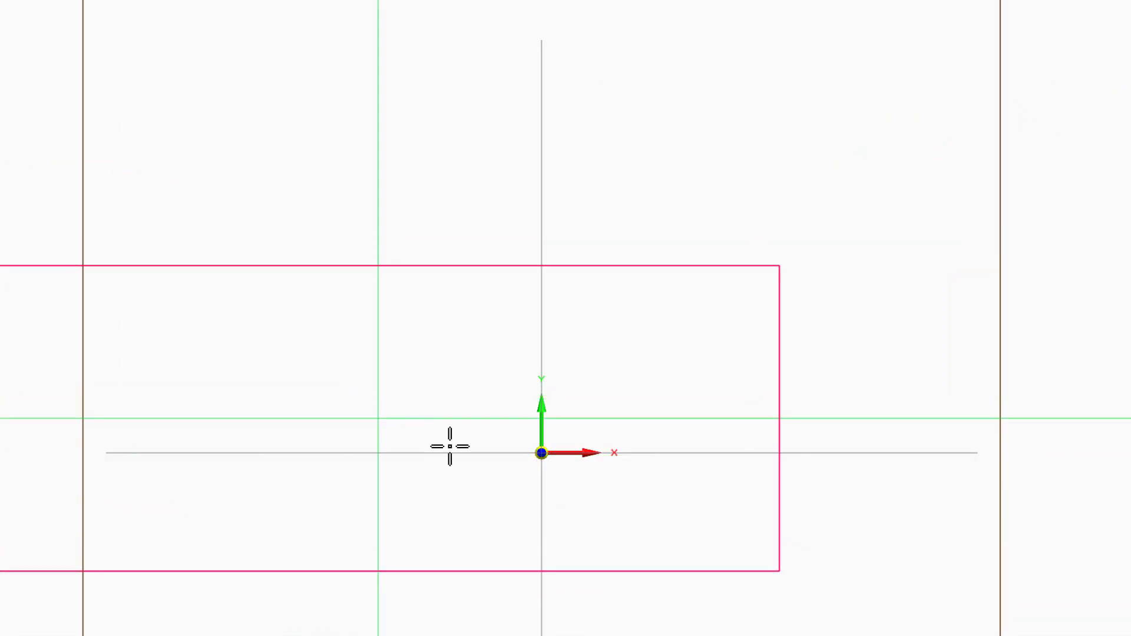
click(541, 453)
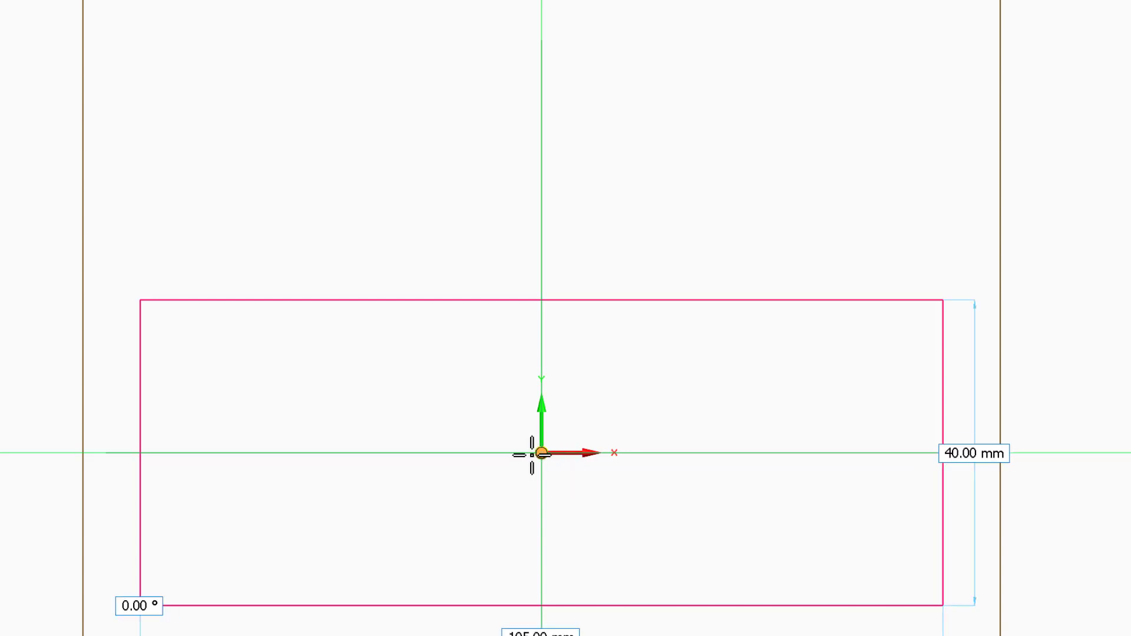
click(401, 455)
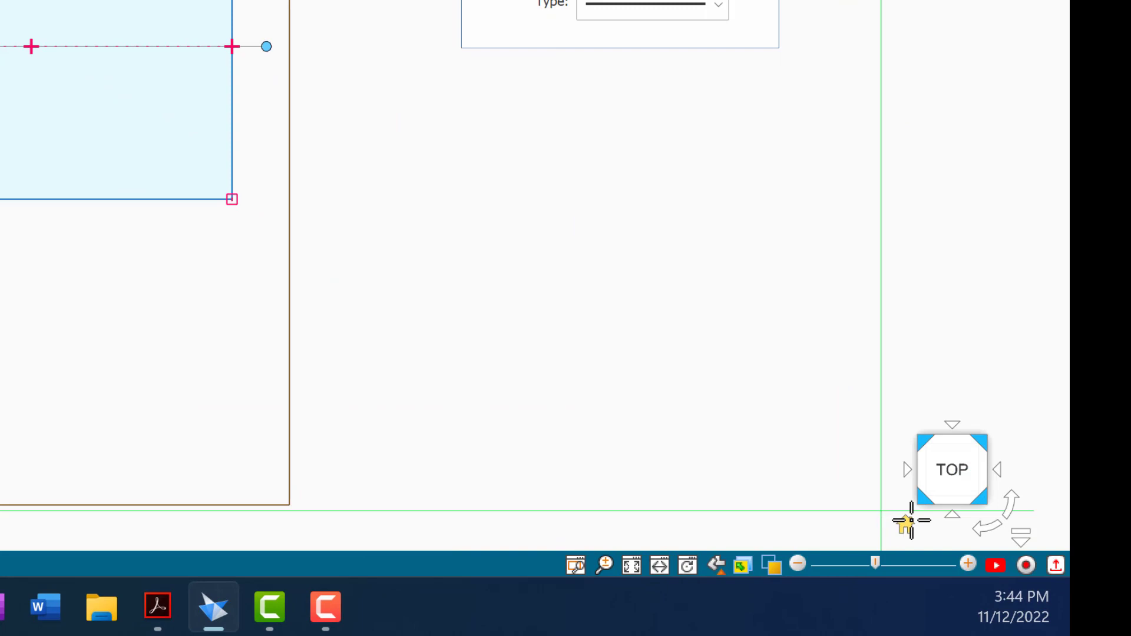
Extrude the rectangular region 12 mm downward with Face selection to form the base block
click(904, 519)
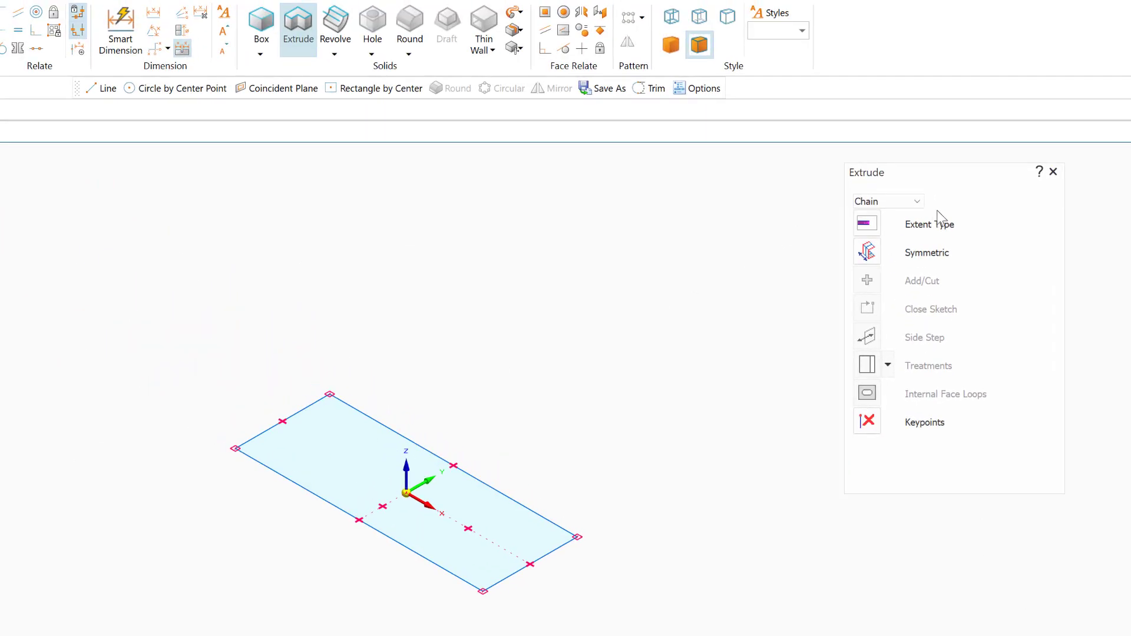
click(917, 202)
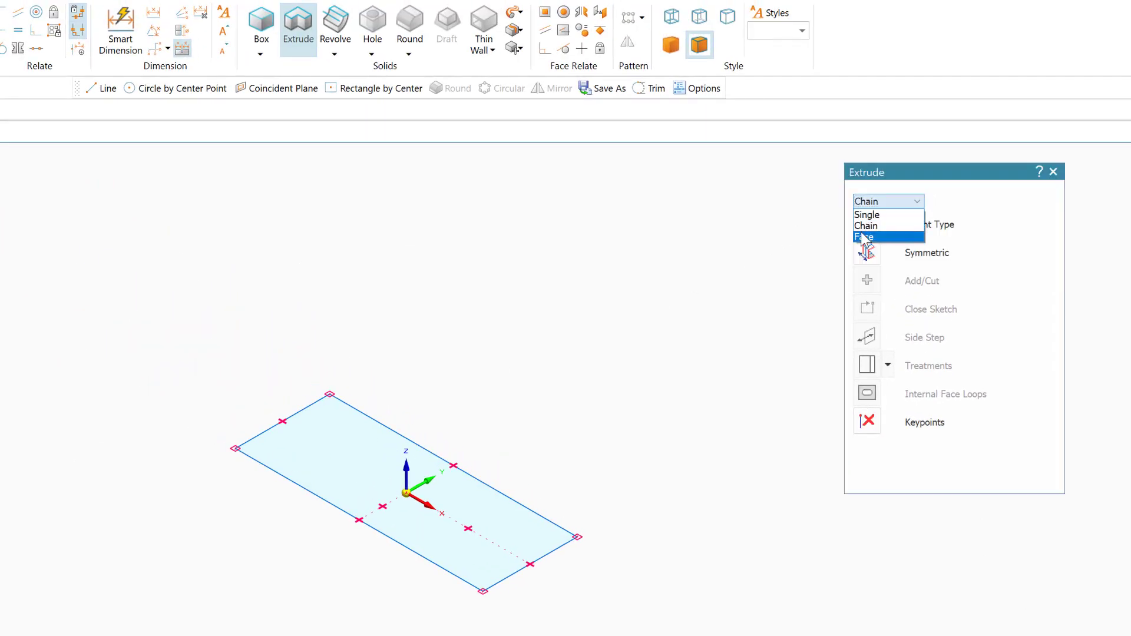
click(865, 236)
click(298, 443)
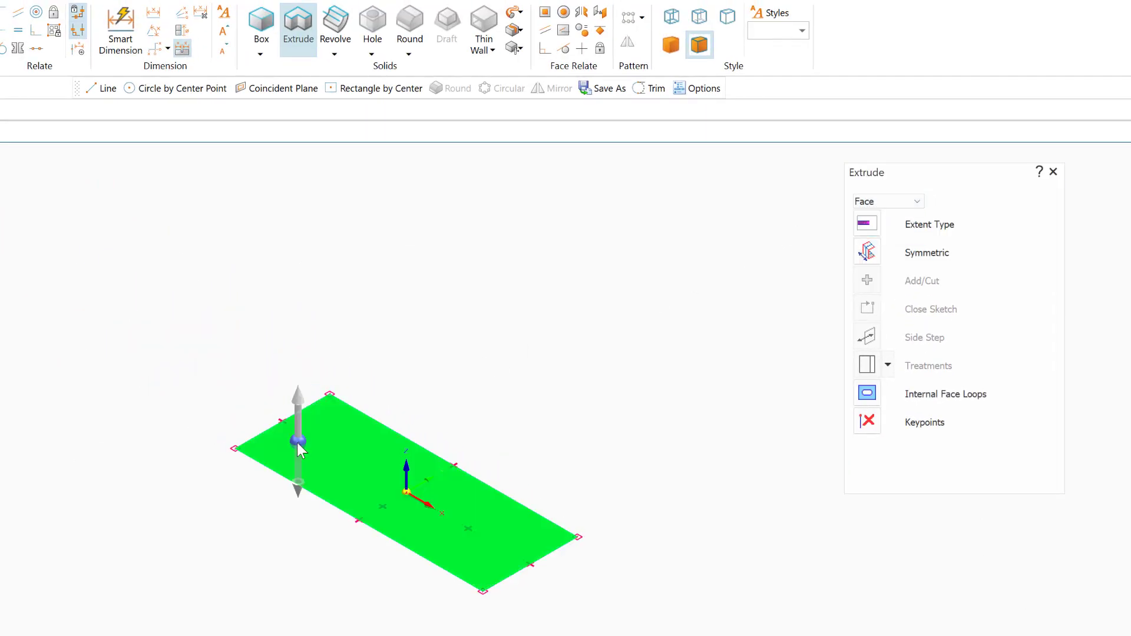
click(898, 283)
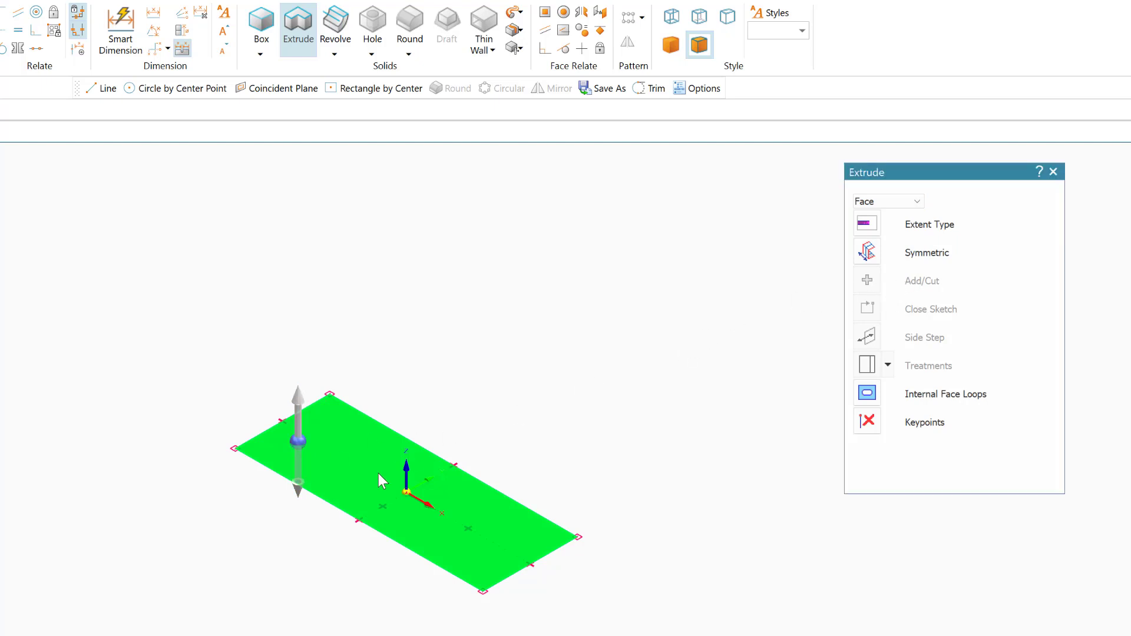
click(300, 494)
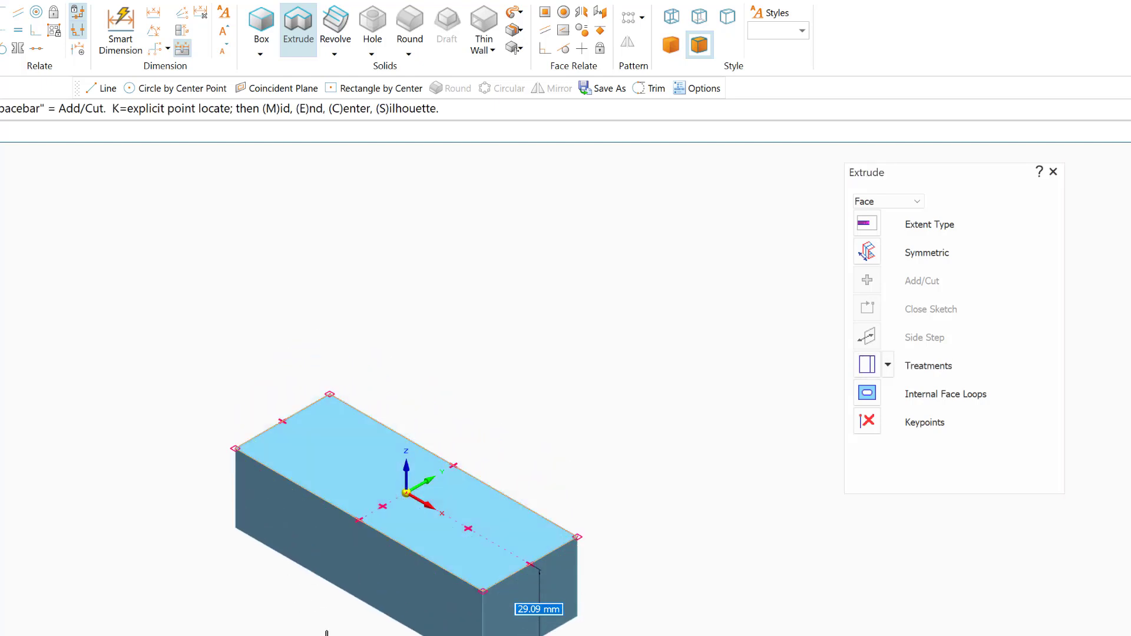
text(12)
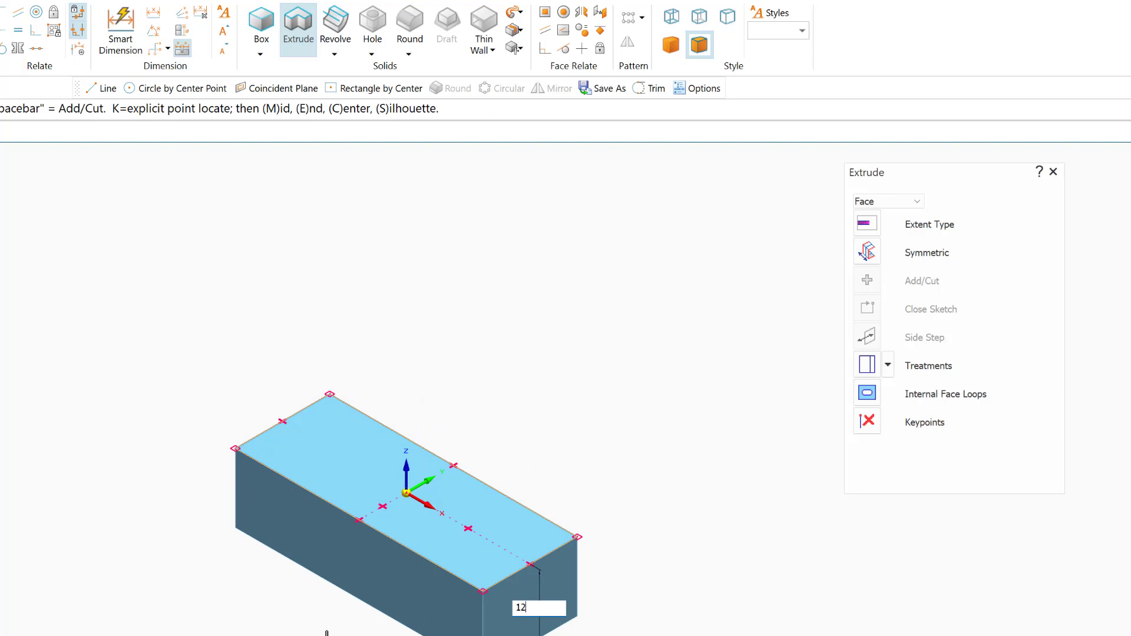
key(Return)
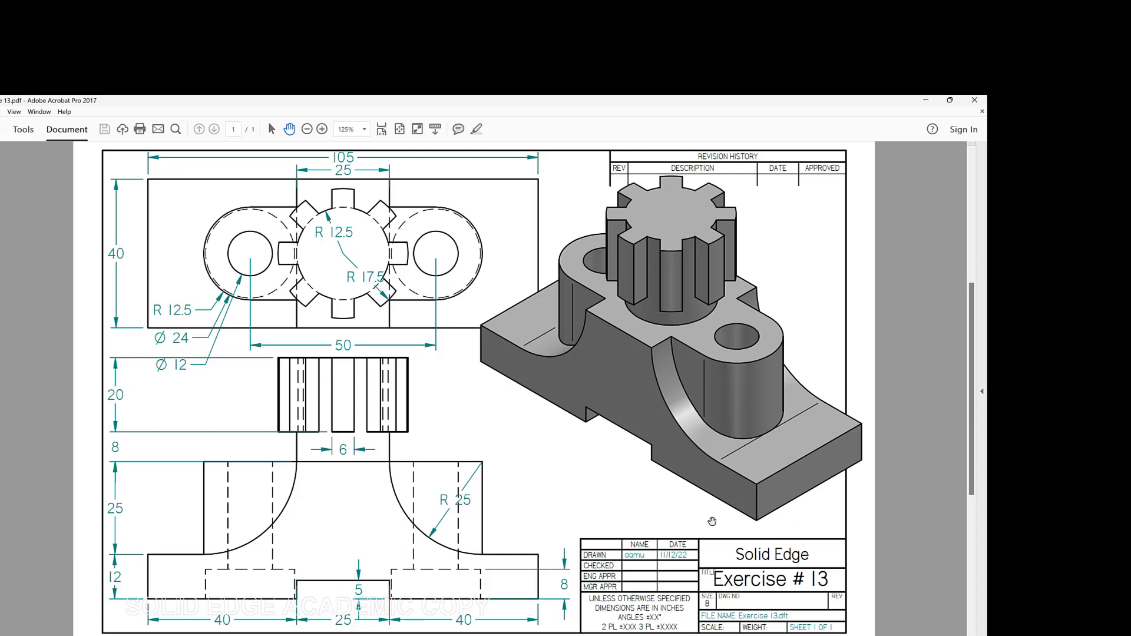
Sketch a center rectangle 25 mm wide and 10 mm high on the block's front face, centered on the midpoint of its lower edge
click(610, 571)
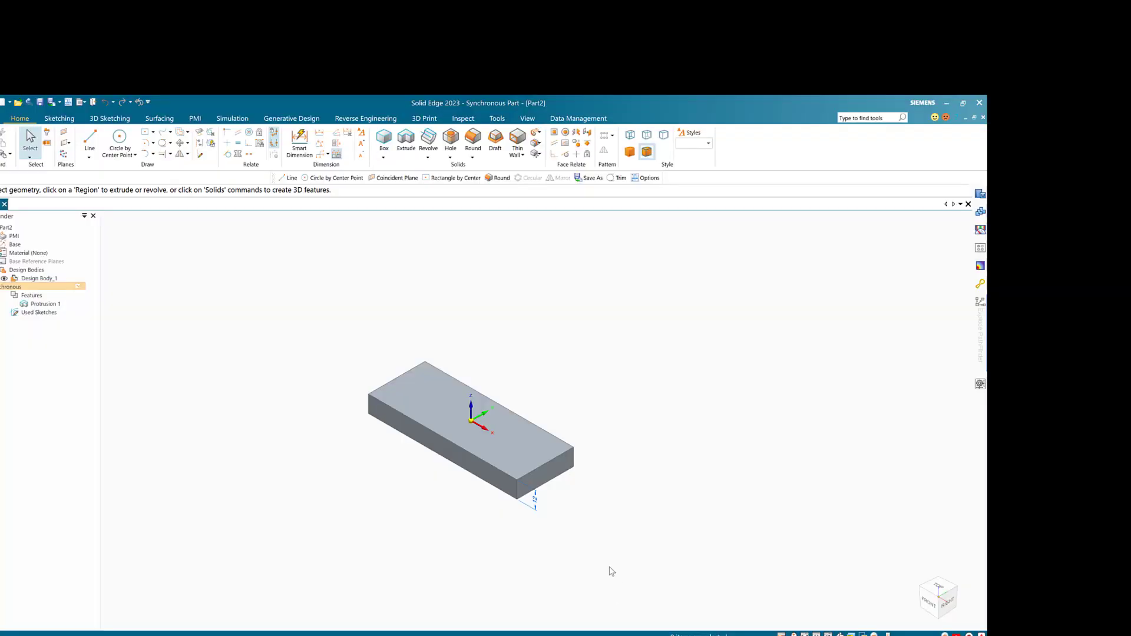
click(929, 606)
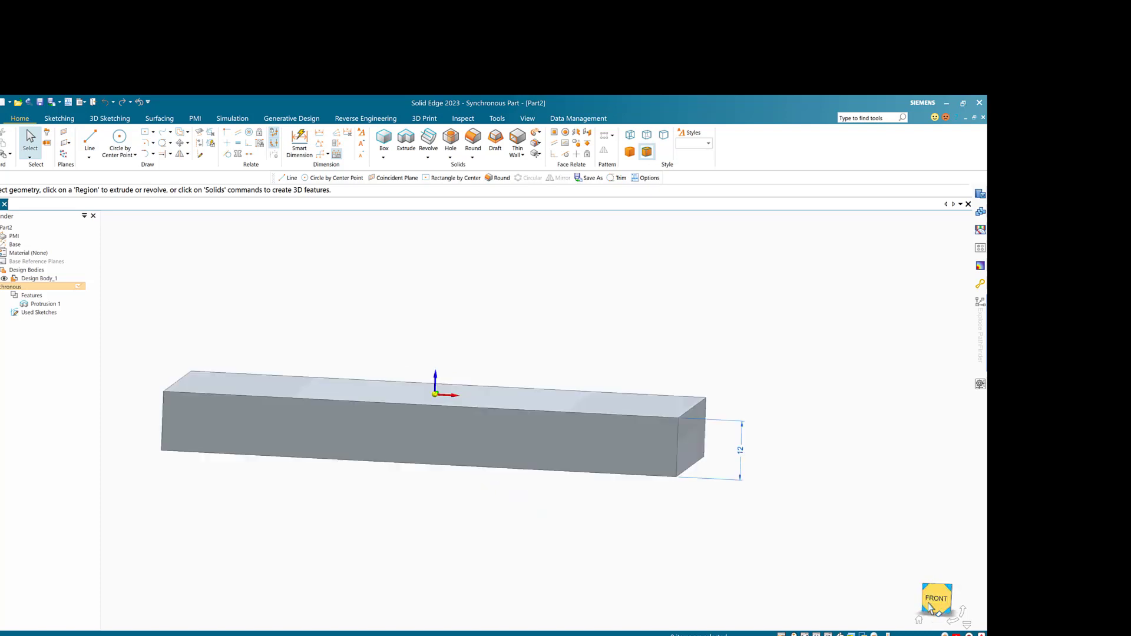
click(151, 135)
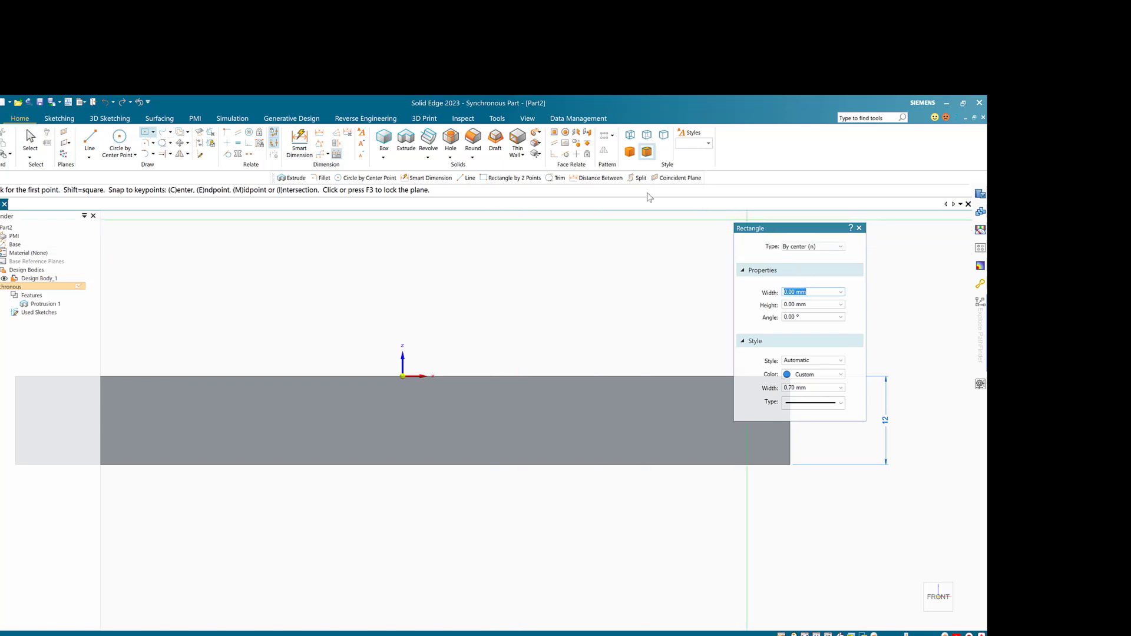
click(373, 458)
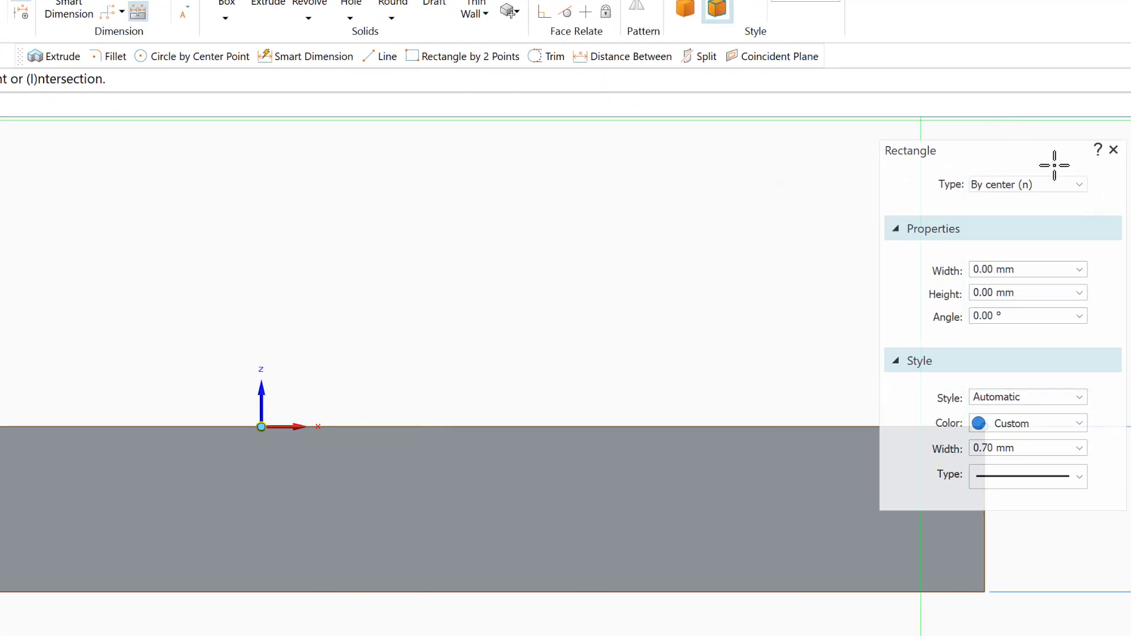
click(1067, 270)
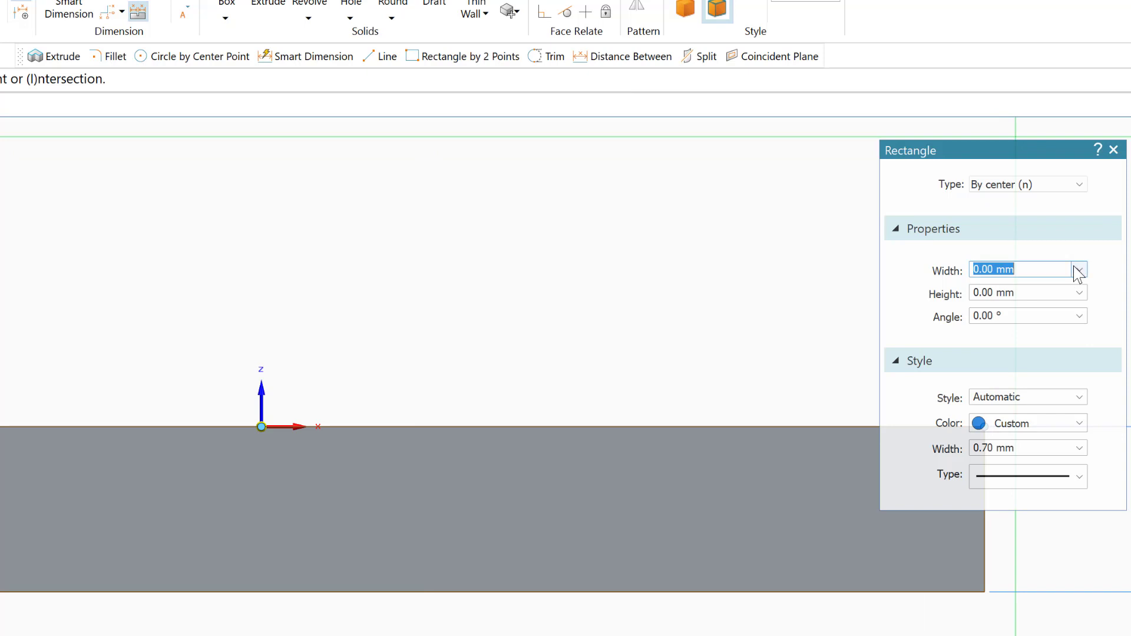
text(25)
key(Return)
click(981, 294)
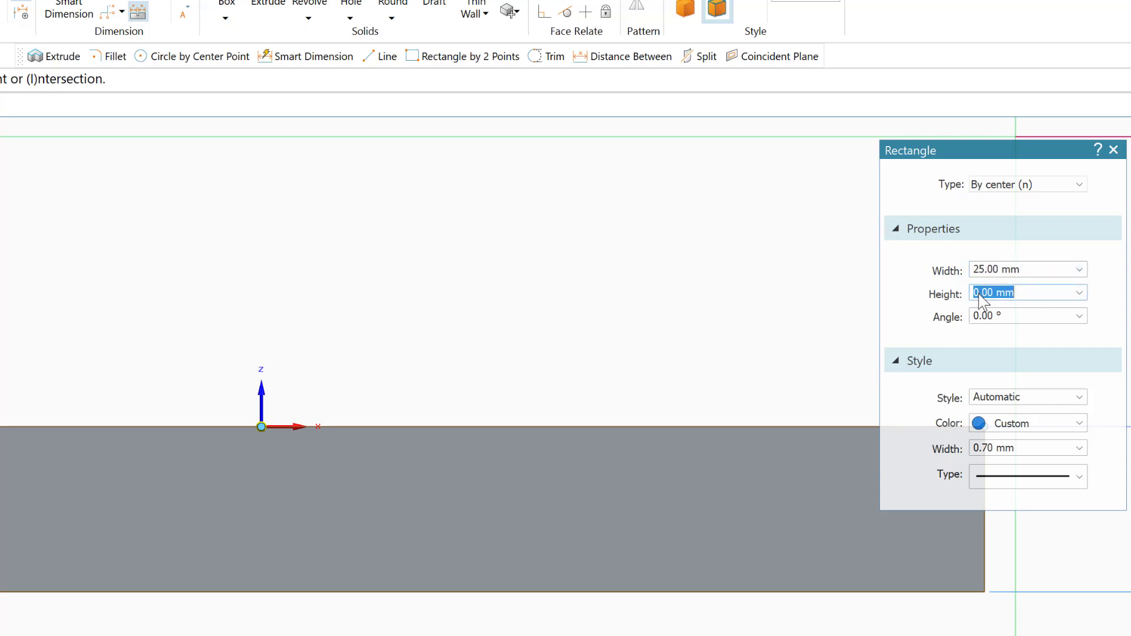
text(10)
key(Return)
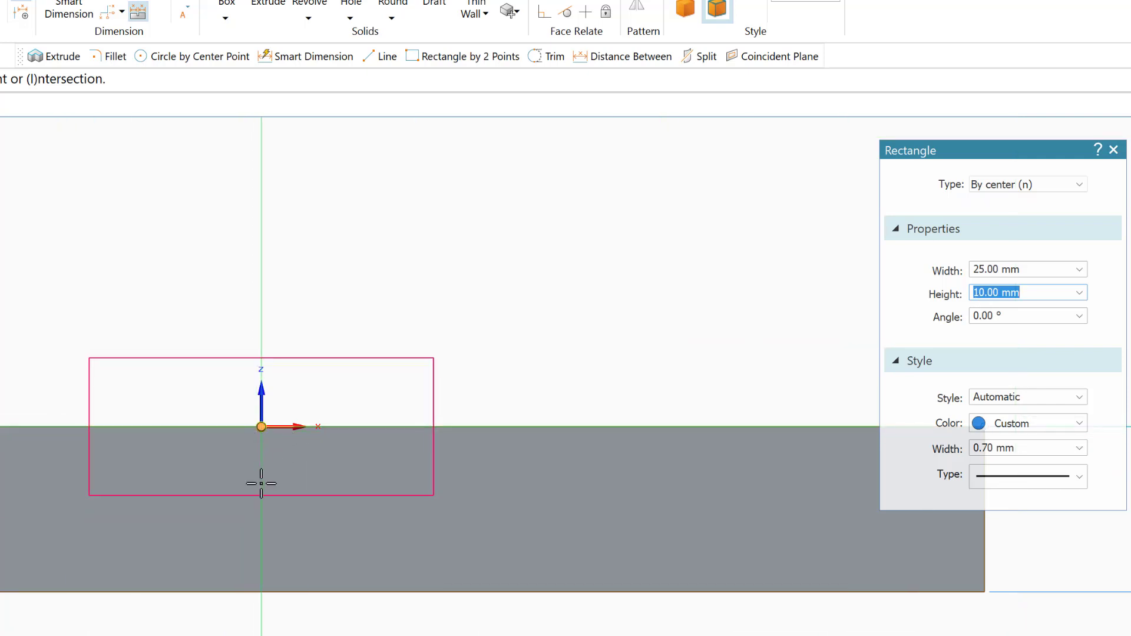
click(260, 592)
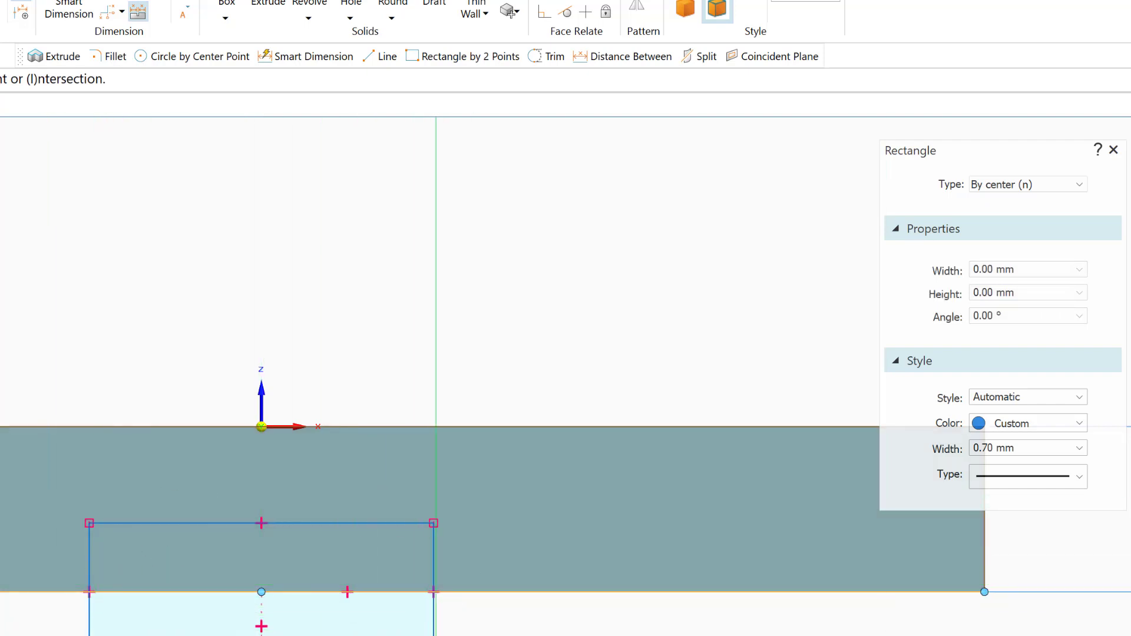
Start an extrusion with Face selection, set to Cut with a Through All extent, for the slot rectangle
middle_drag(346, 597, 734, 334)
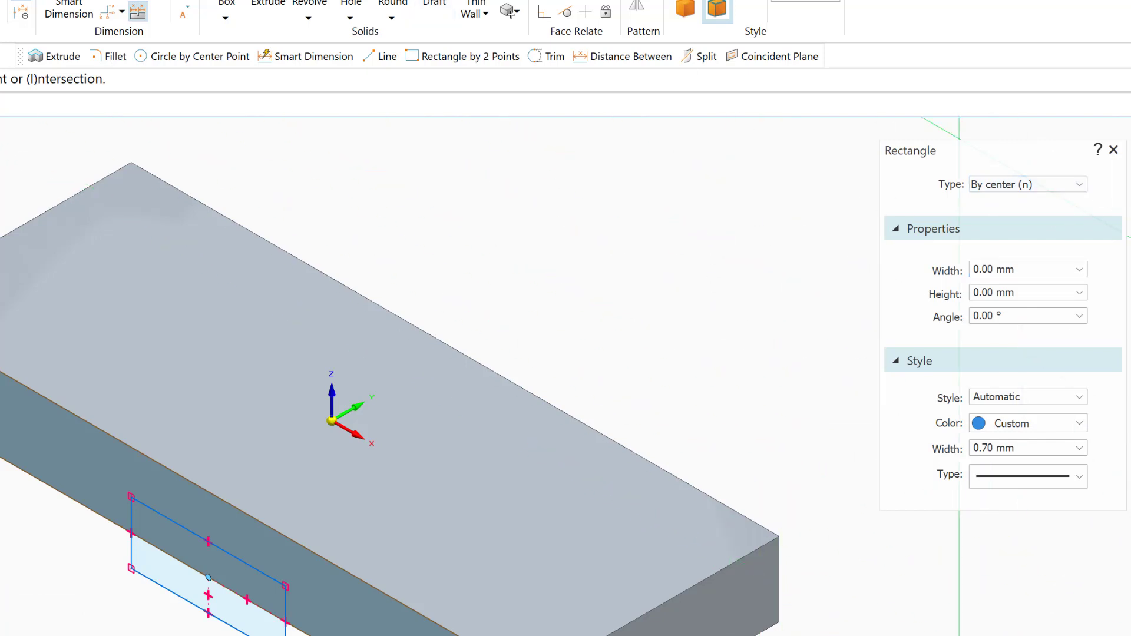
click(268, 3)
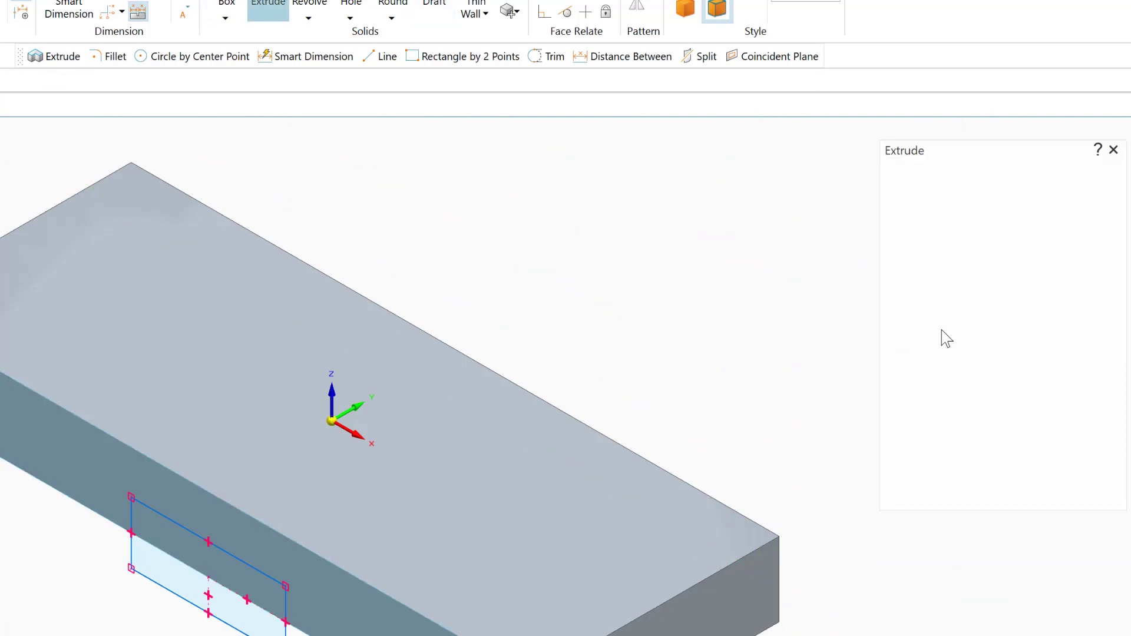
click(960, 184)
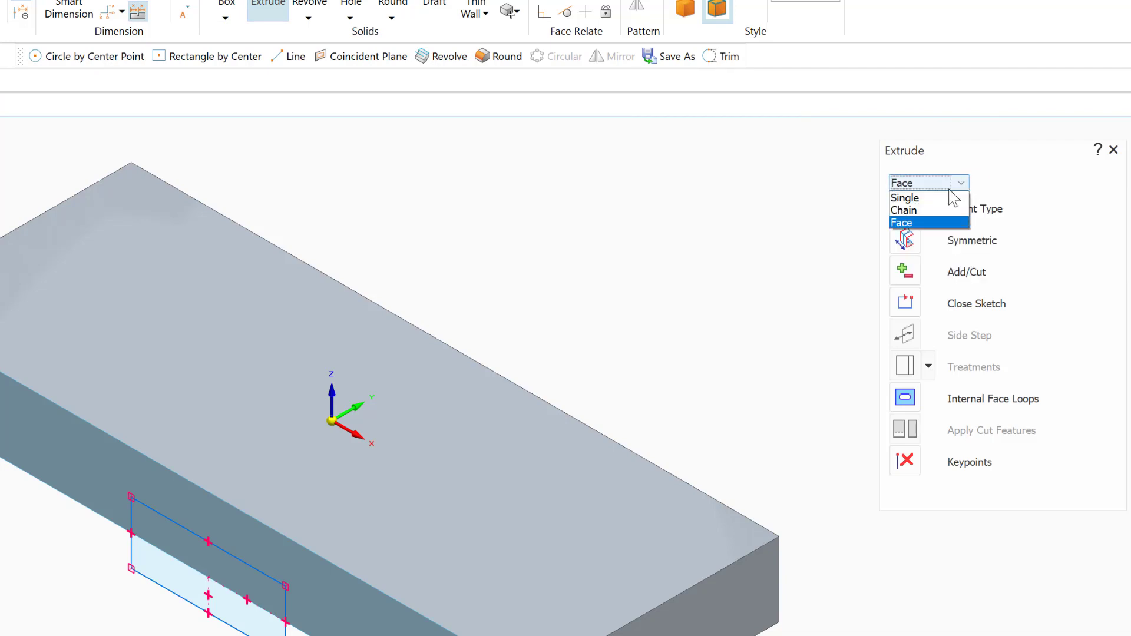
click(903, 223)
click(971, 274)
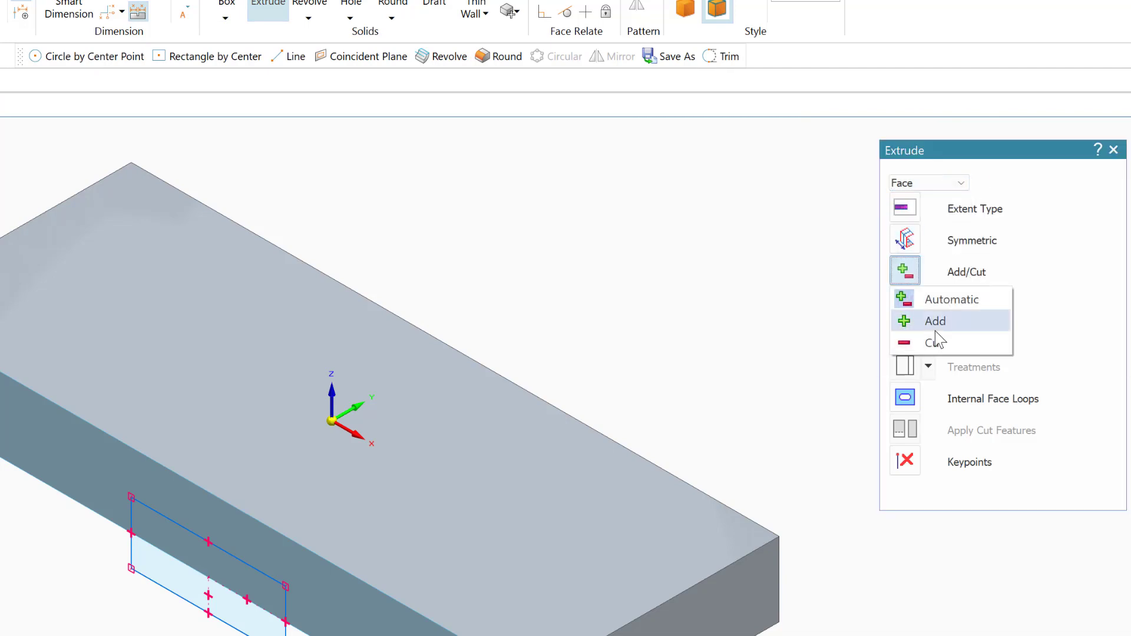
click(930, 345)
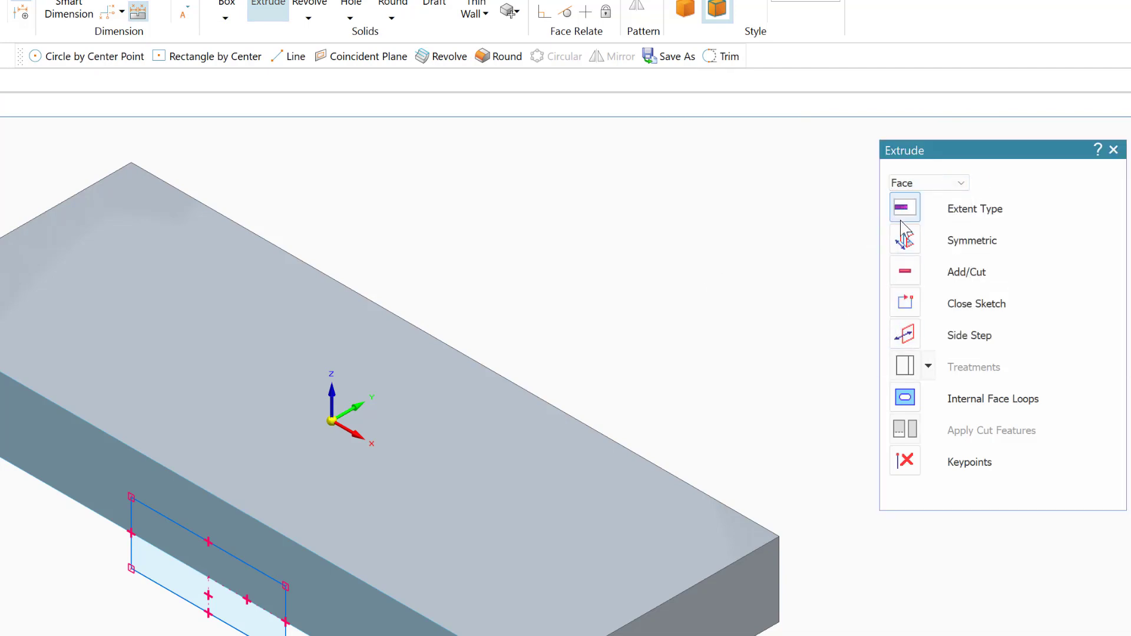
click(971, 213)
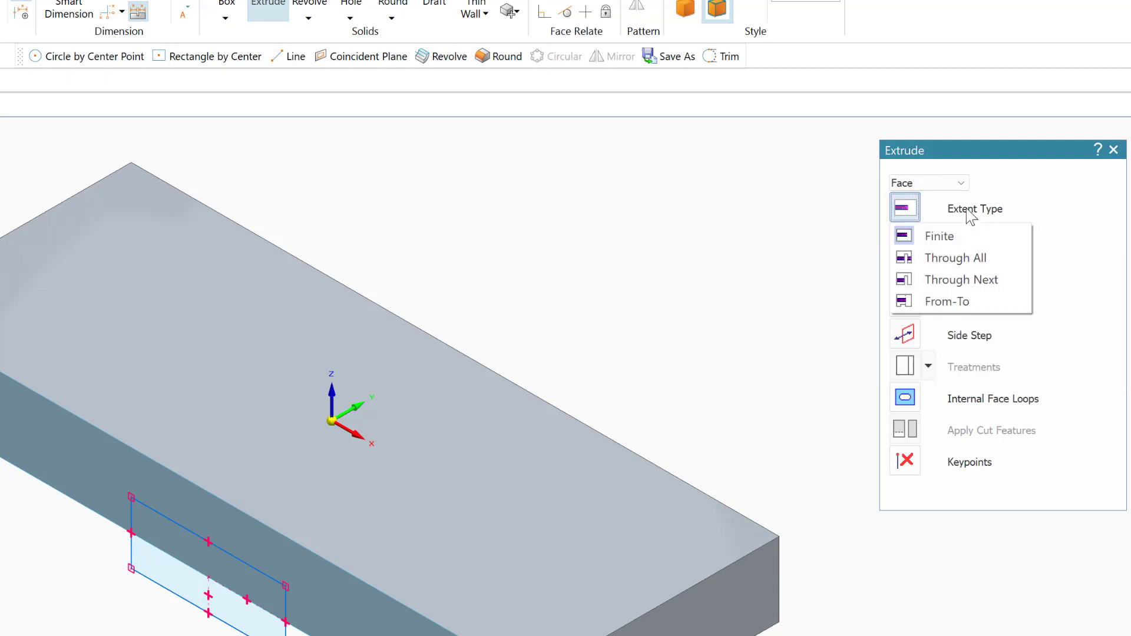
click(954, 260)
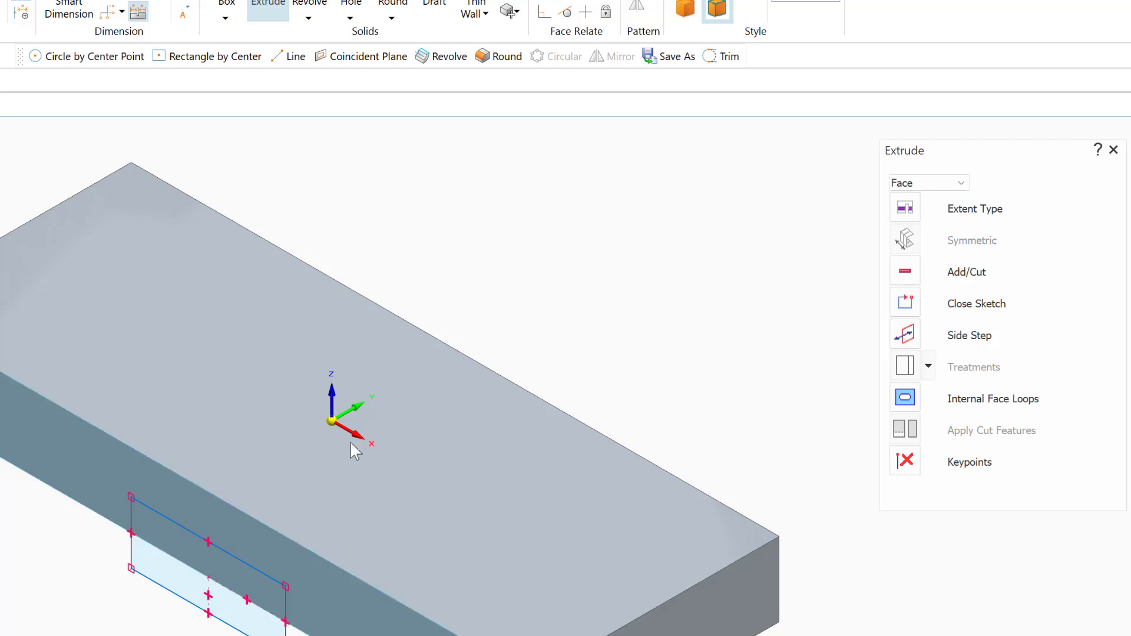
Select the slot rectangle as a Chain and cut it inward through the block's full depth
click(959, 185)
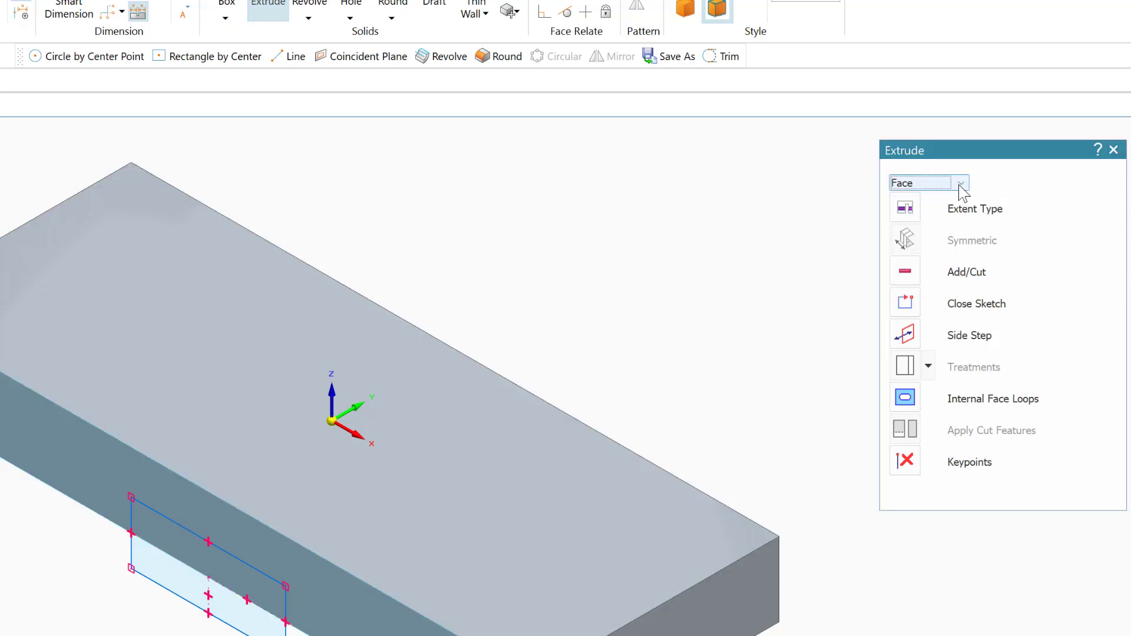
click(902, 223)
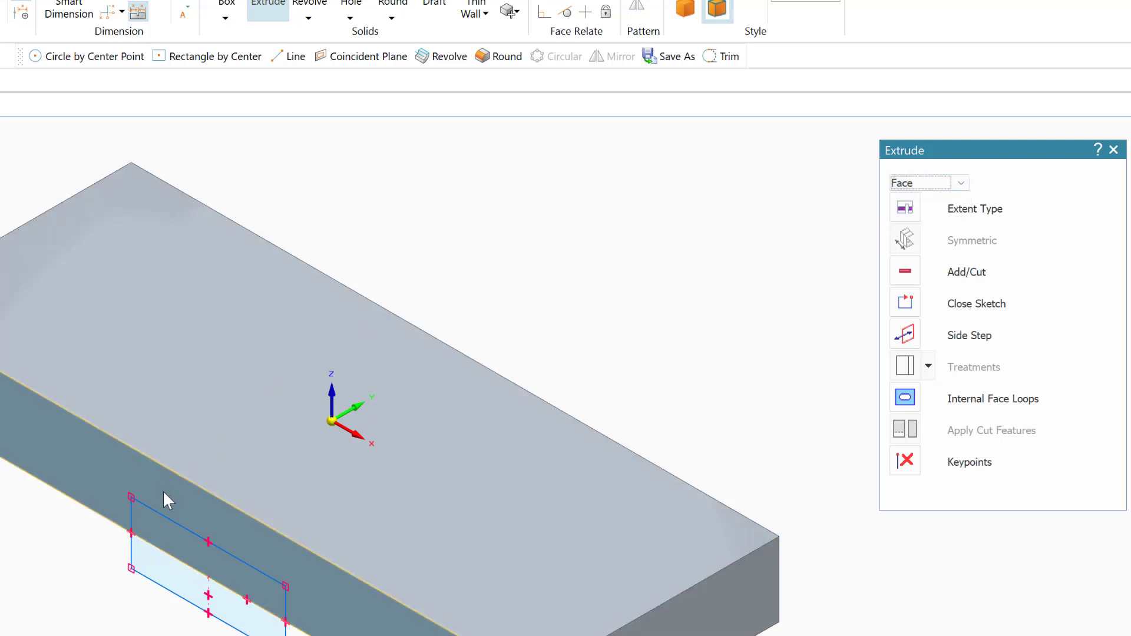
click(967, 186)
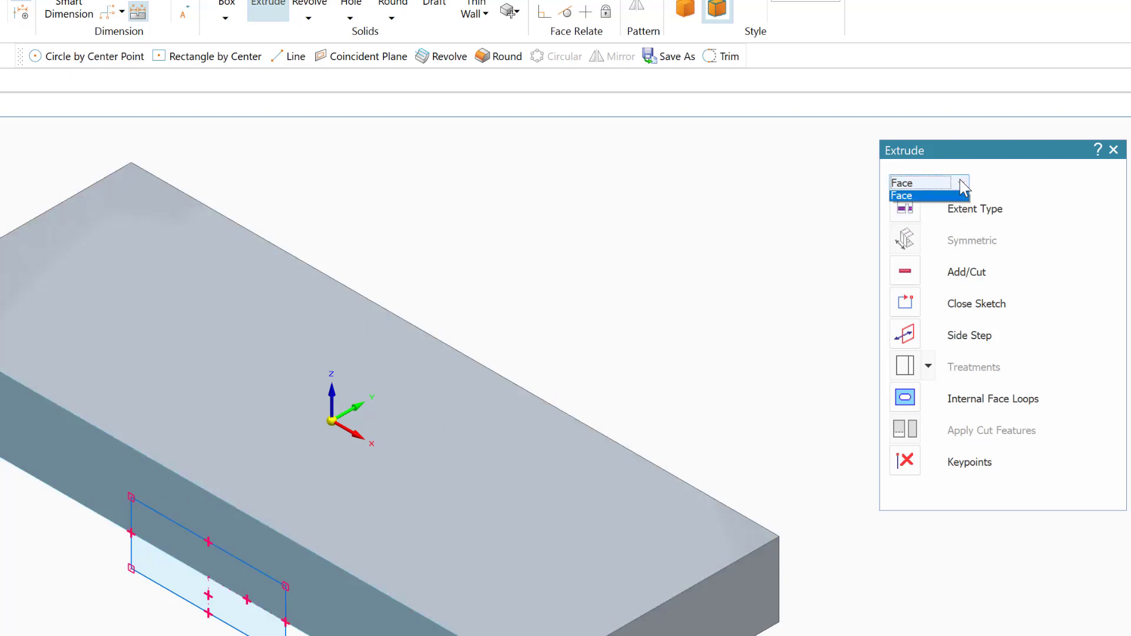
click(912, 213)
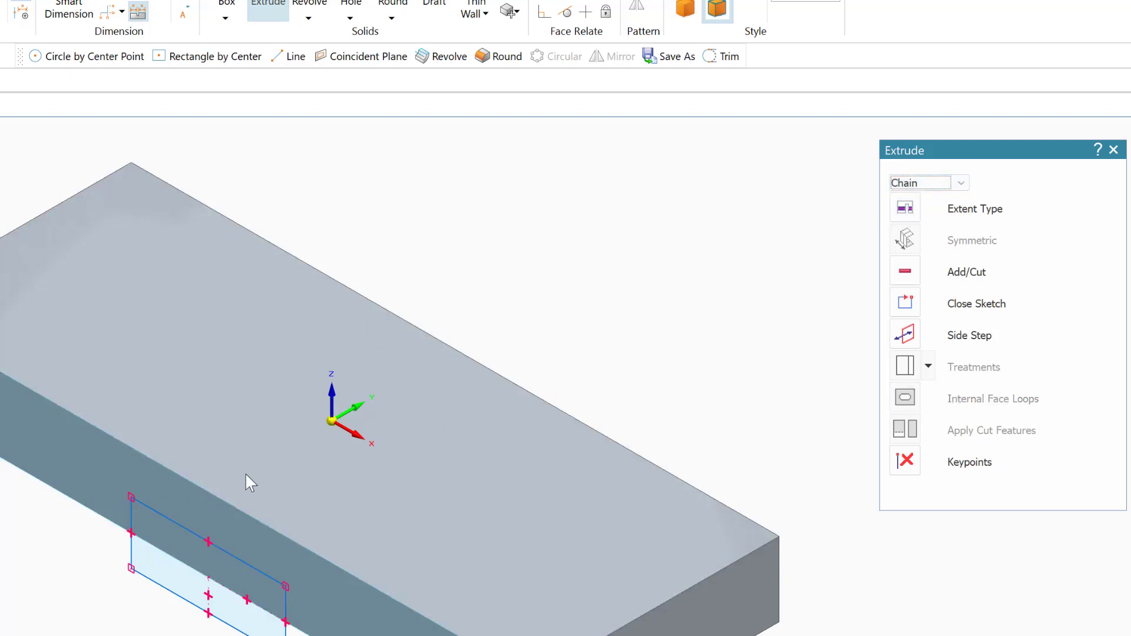
click(182, 525)
click(210, 507)
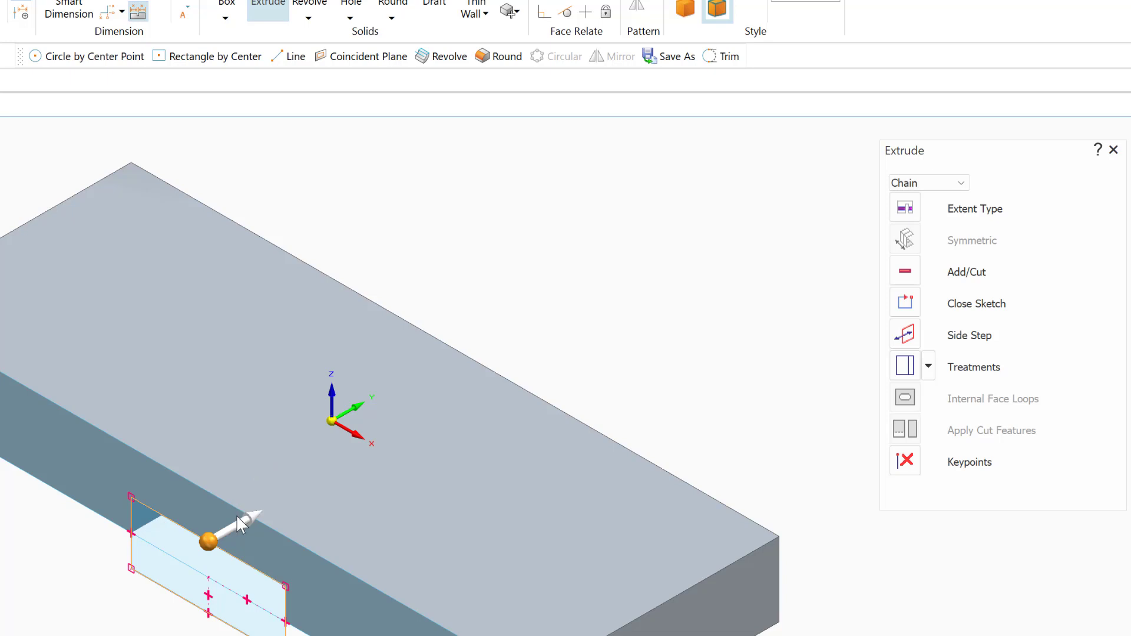
click(238, 521)
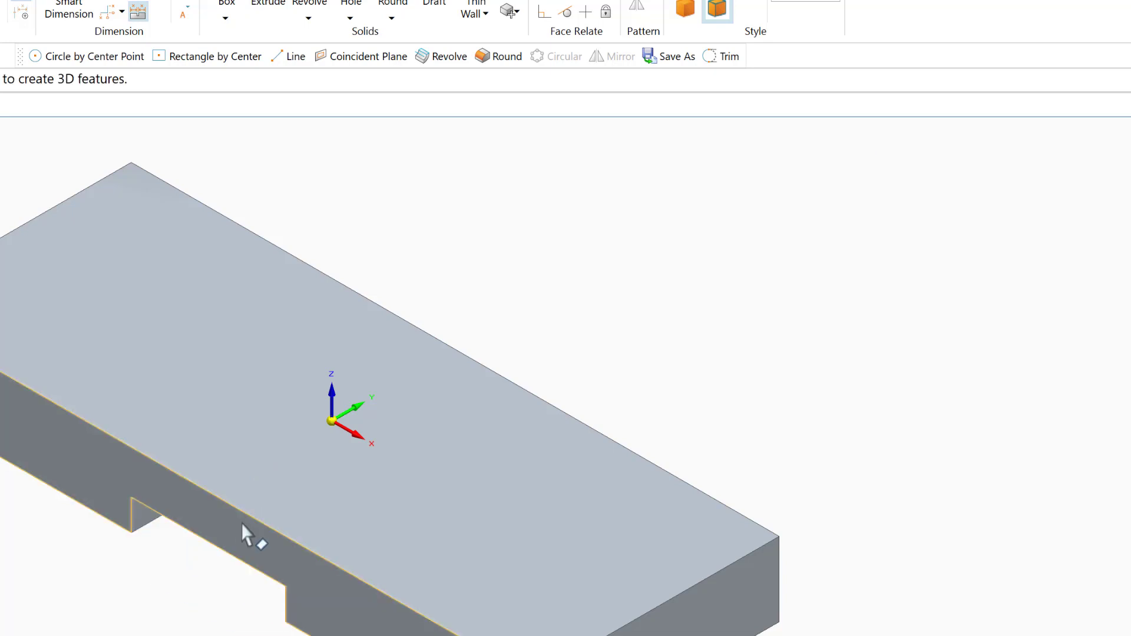
Lock a center-point circle's sketch plane to the block's top face, and consult the Exercise 13 PDF drawing before returning to Solid Edge
middle_drag(1035, 528, 1039, 492)
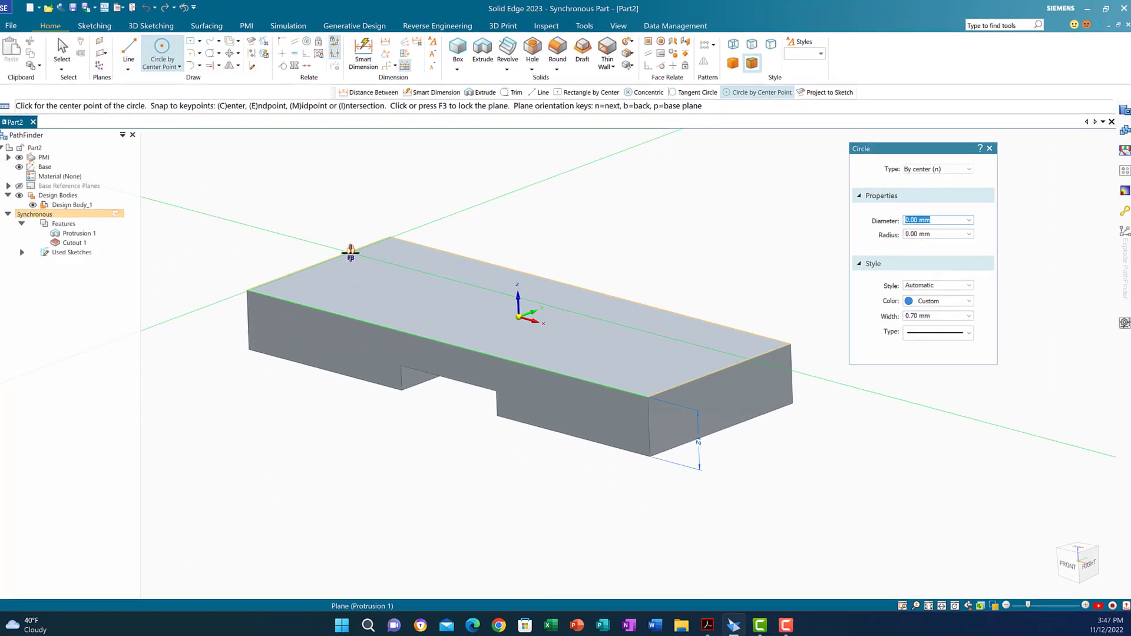
click(49, 319)
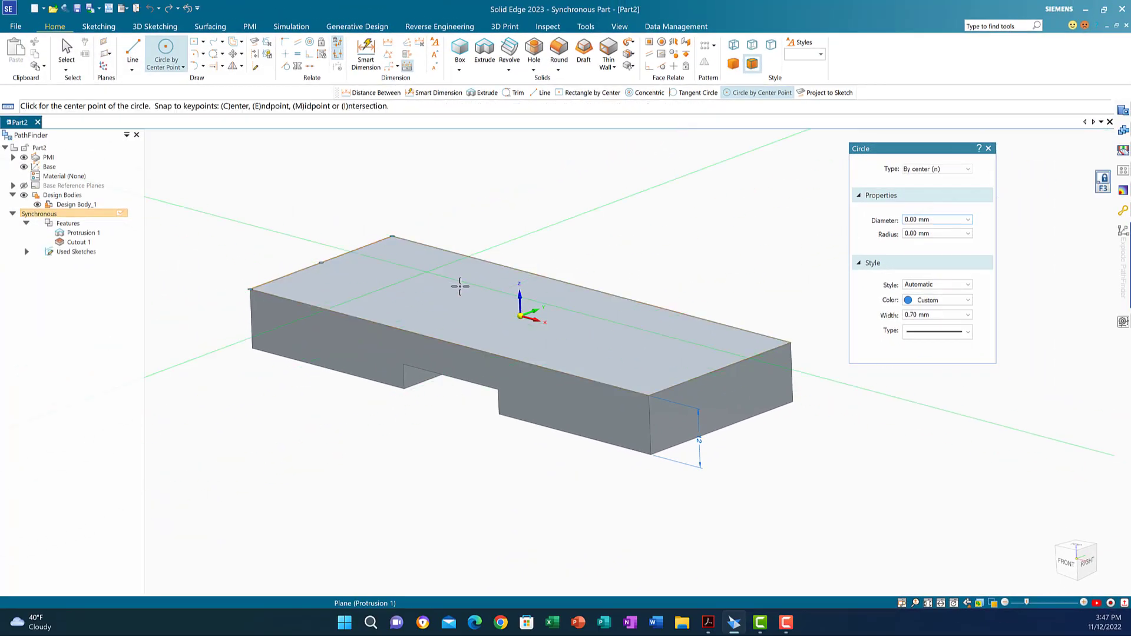
click(708, 622)
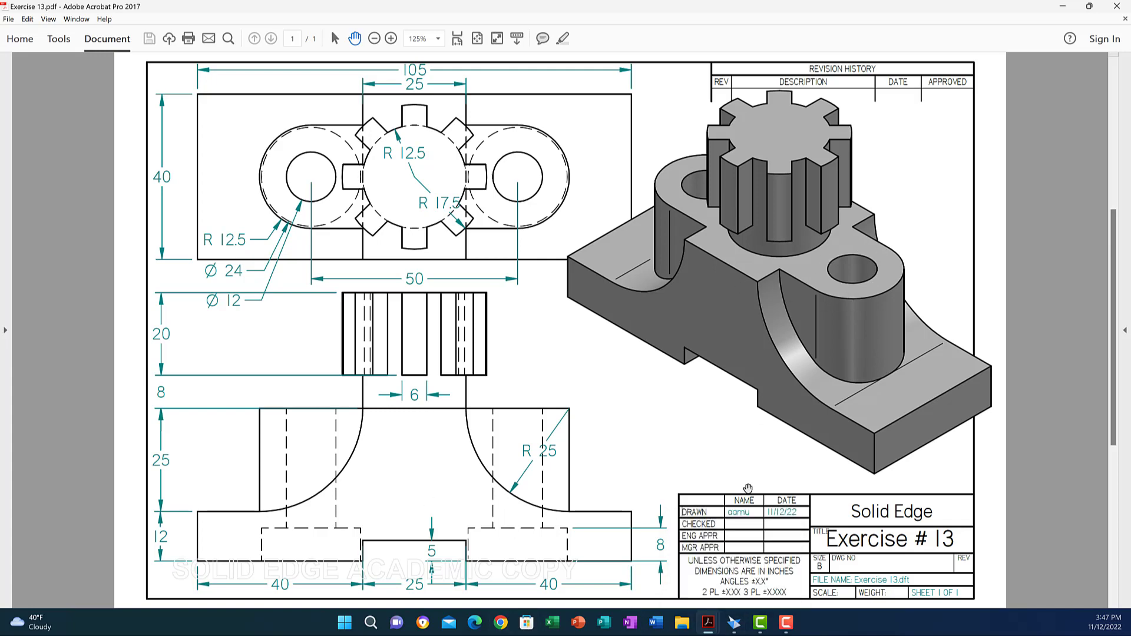
click(736, 623)
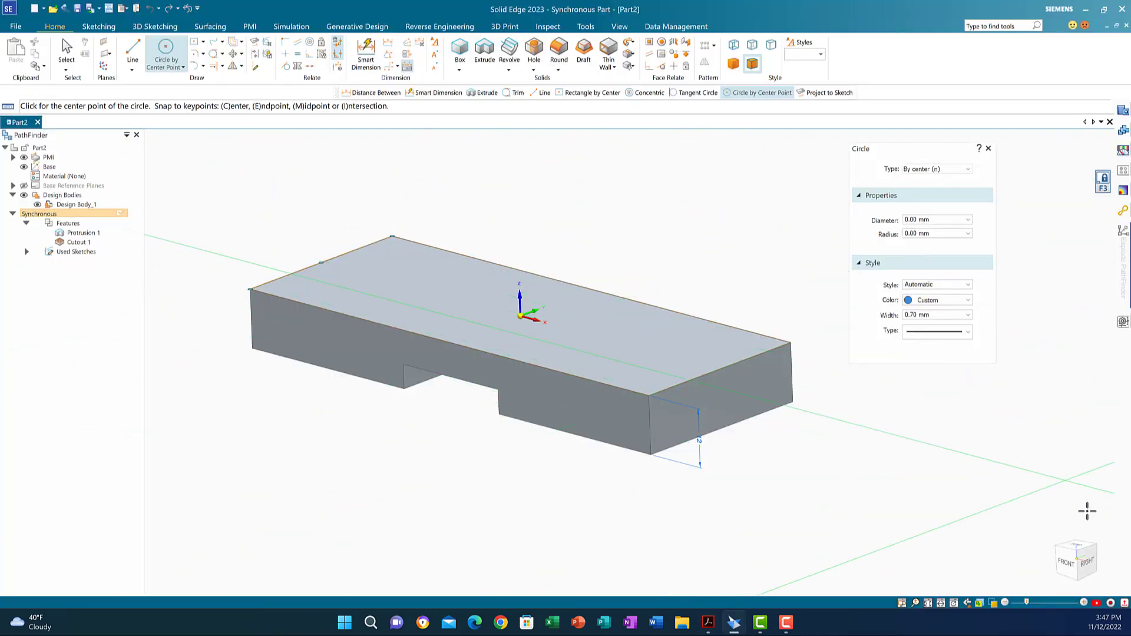
Draw a 25 mm diameter circle on the top face, horizontally aligned with the origin and about 26 mm along positive X
click(1075, 542)
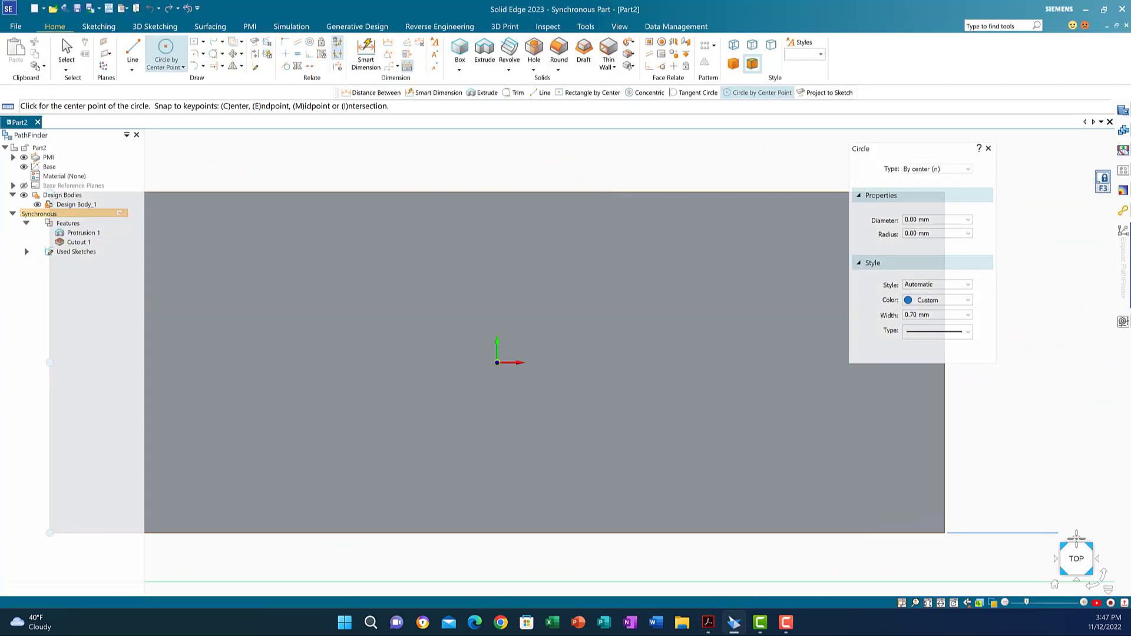
scroll(606, 346, down, 3)
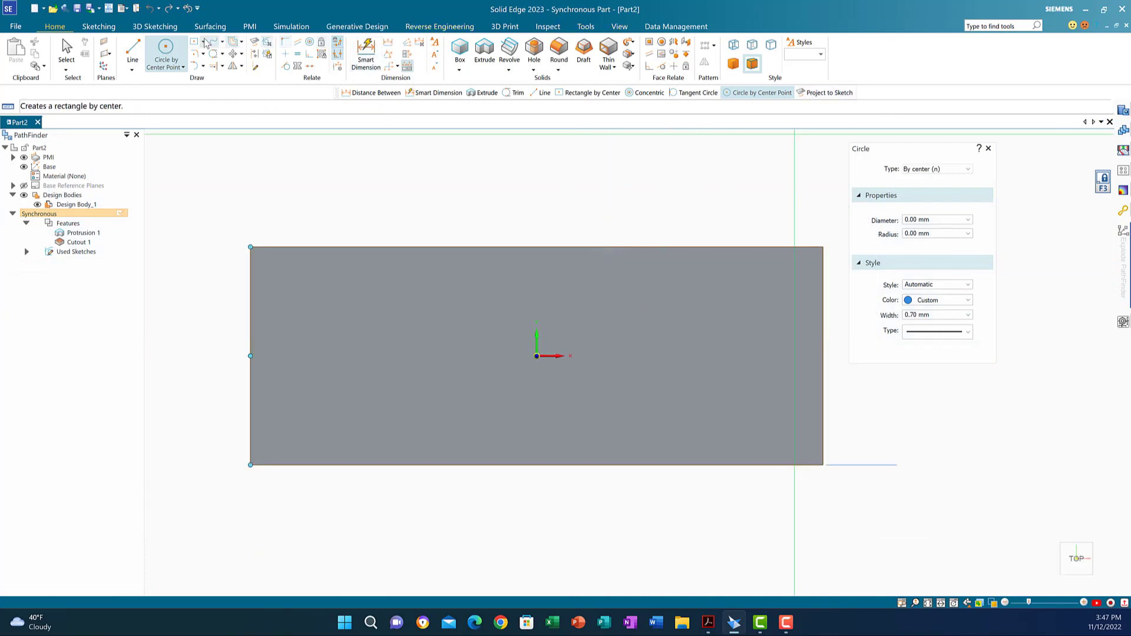
click(170, 49)
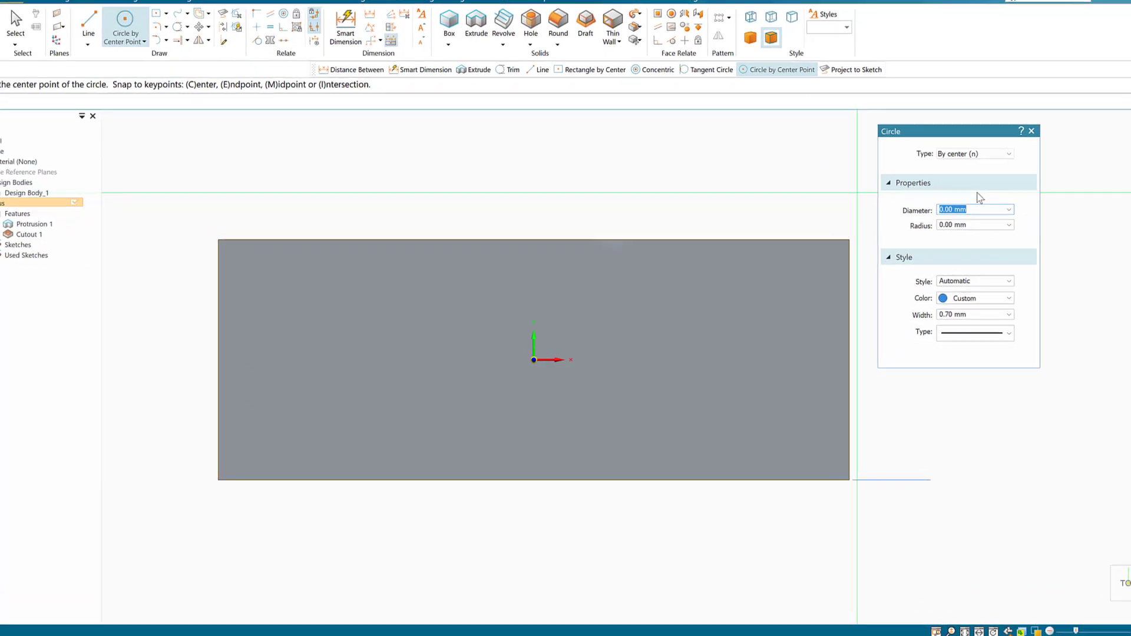
text(25)
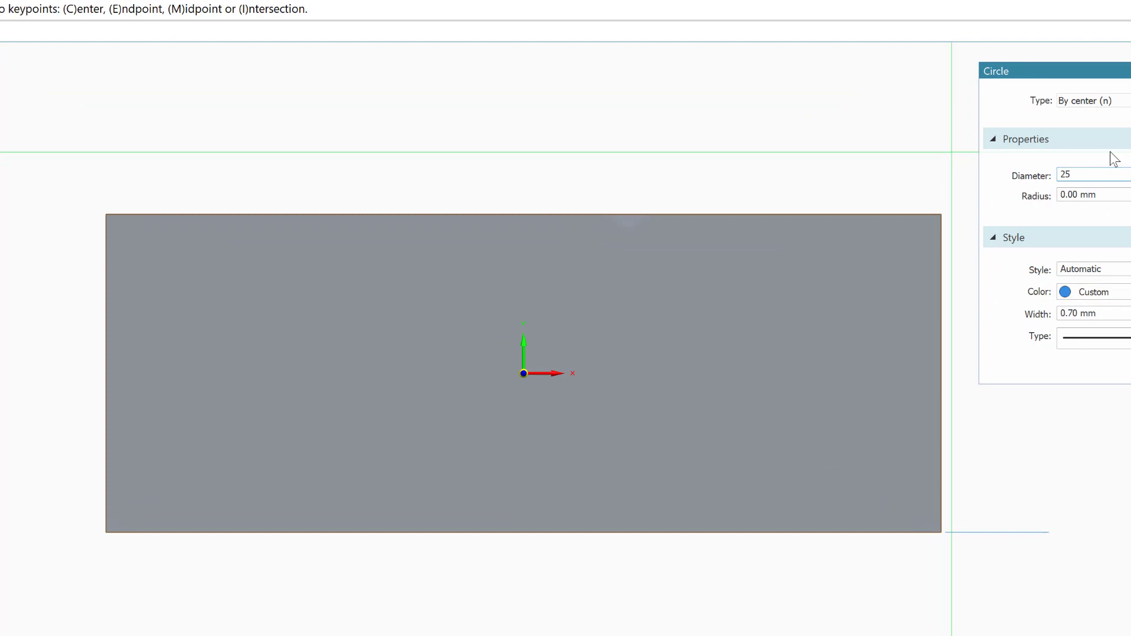
key(Return)
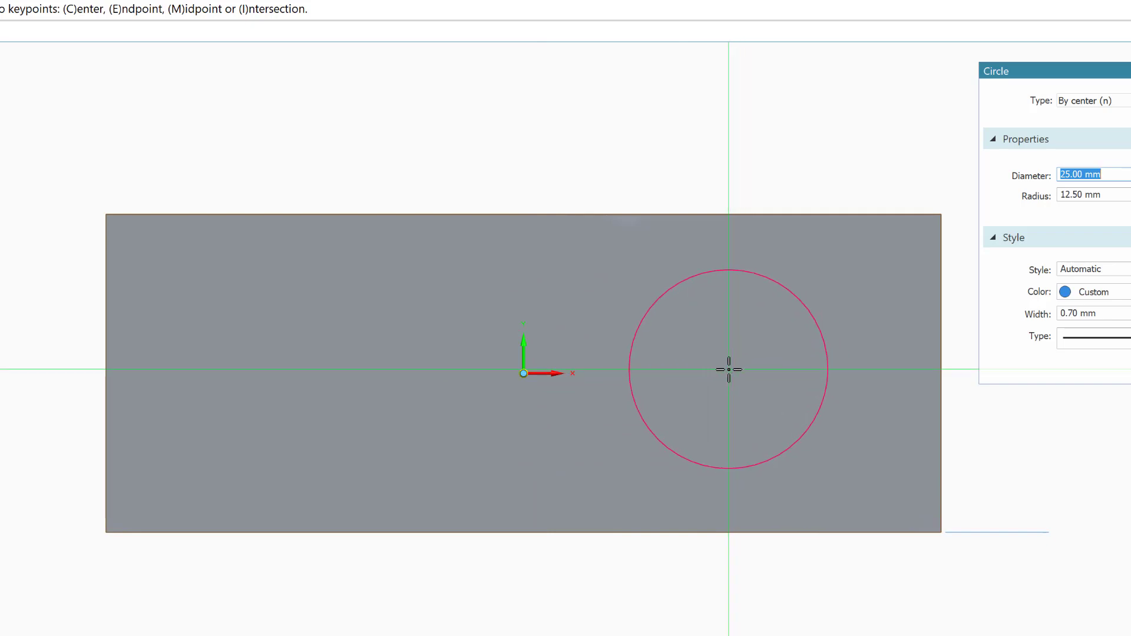
click(728, 374)
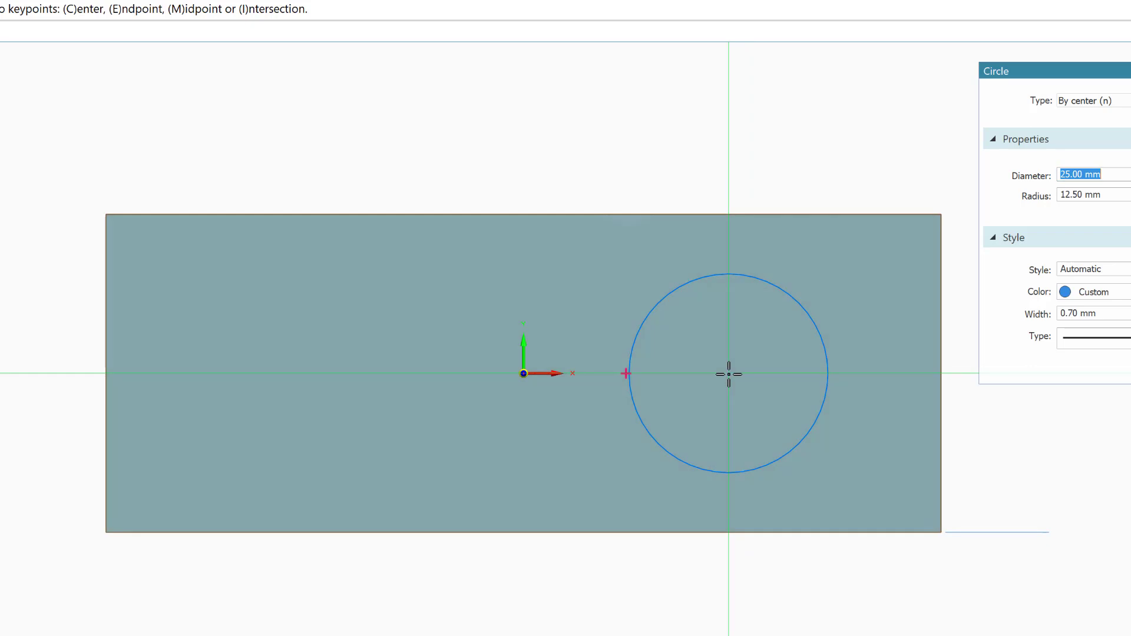
Dimension the horizontal distance between the circle's center and the origin and set it to 25 mm
click(404, 26)
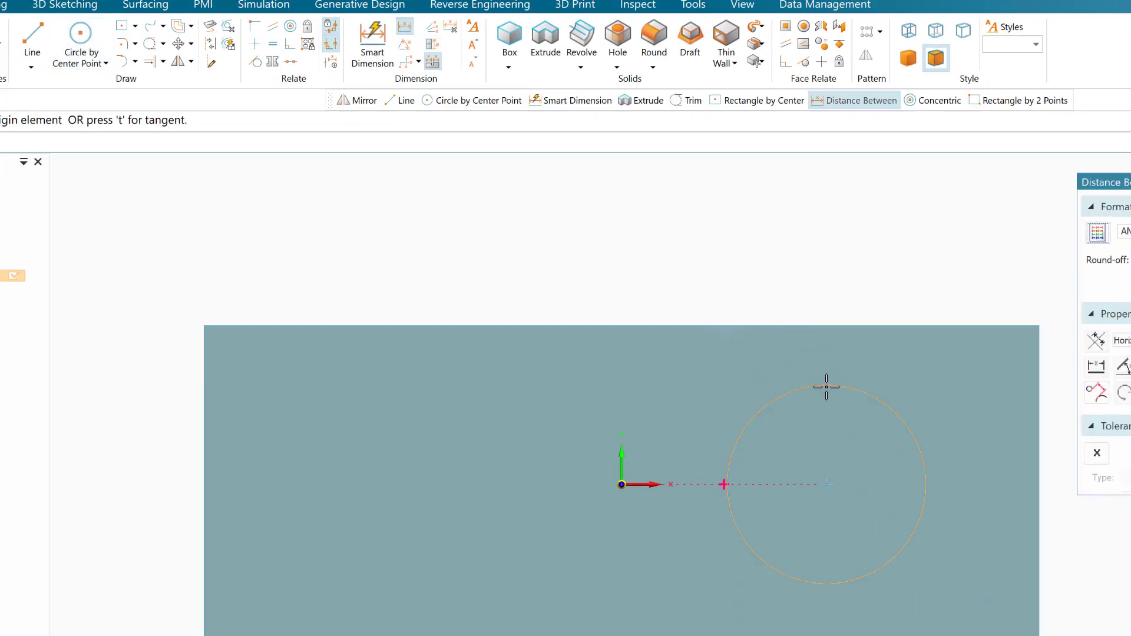
click(826, 387)
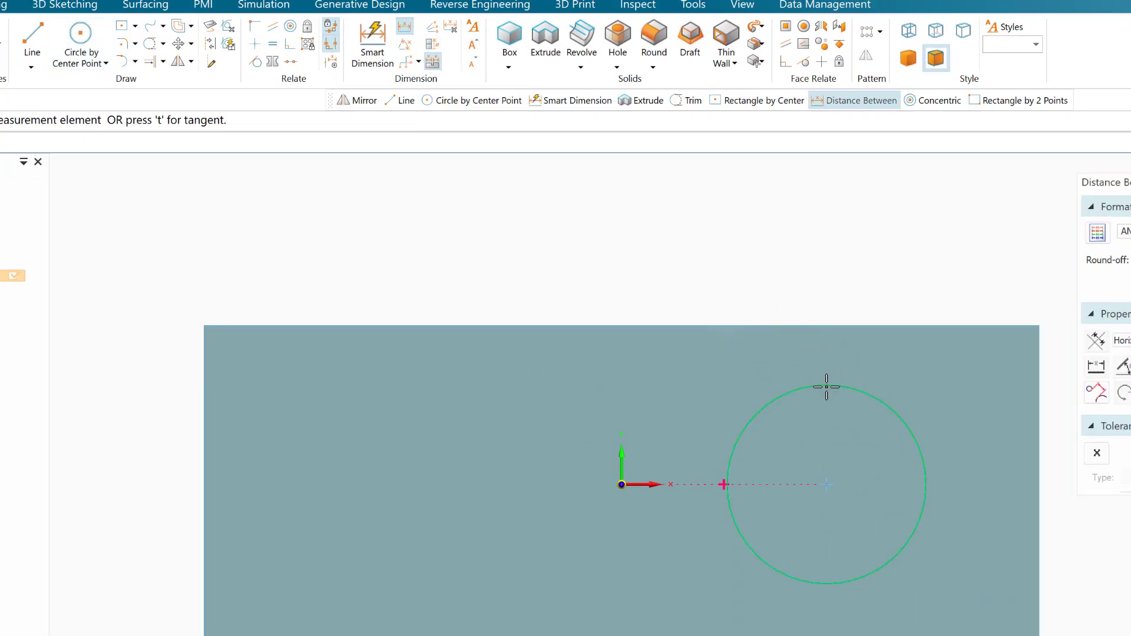
click(622, 461)
click(742, 231)
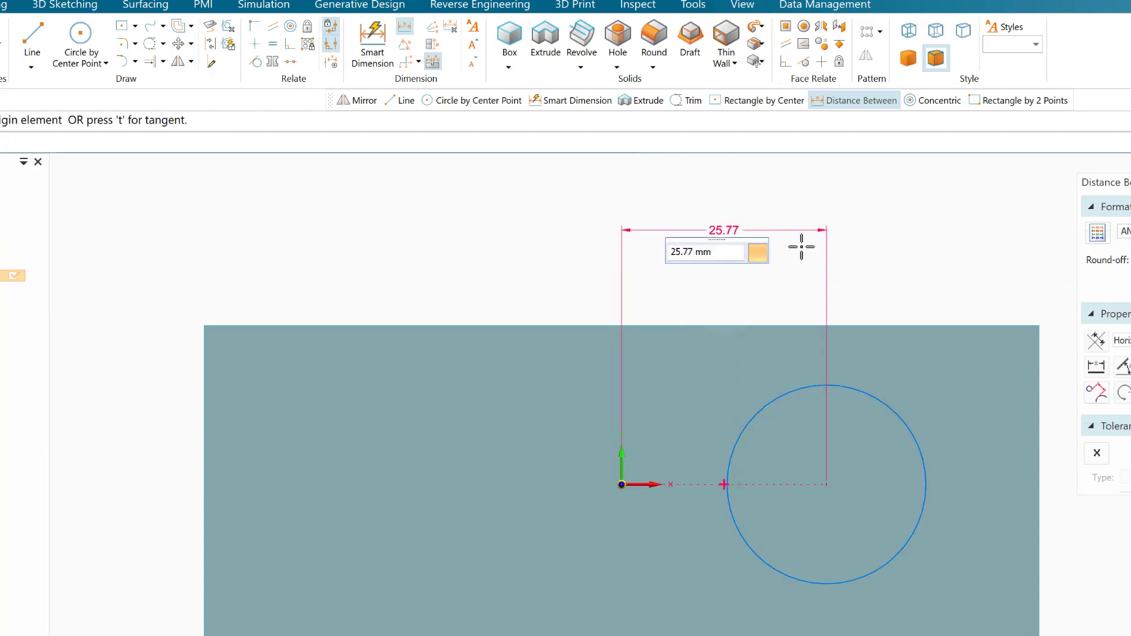
text(25)
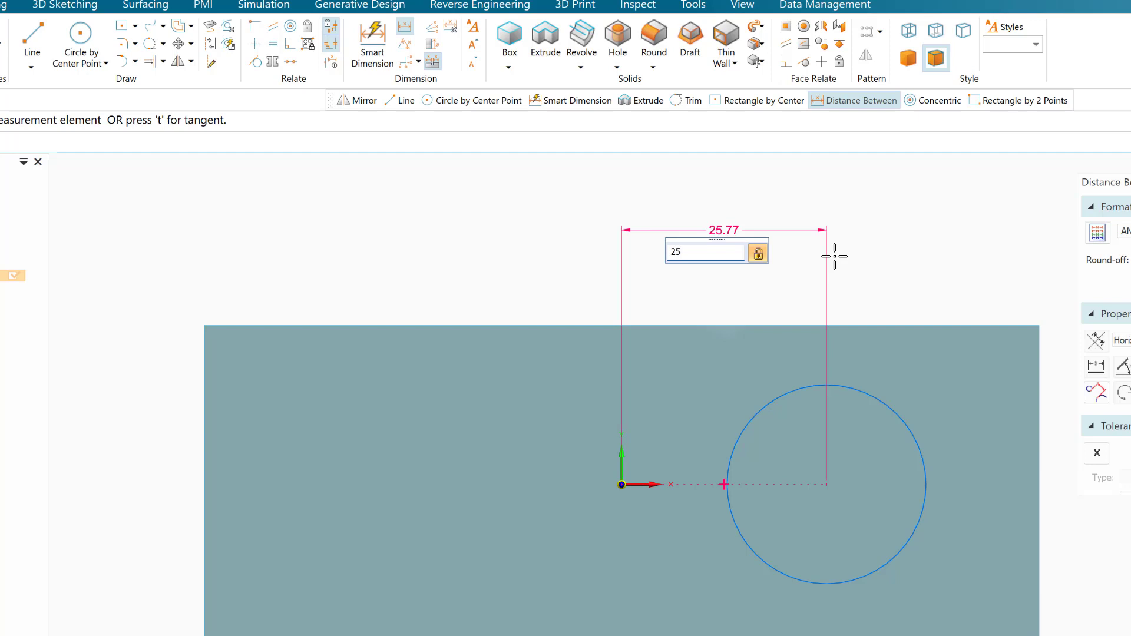
key(Return)
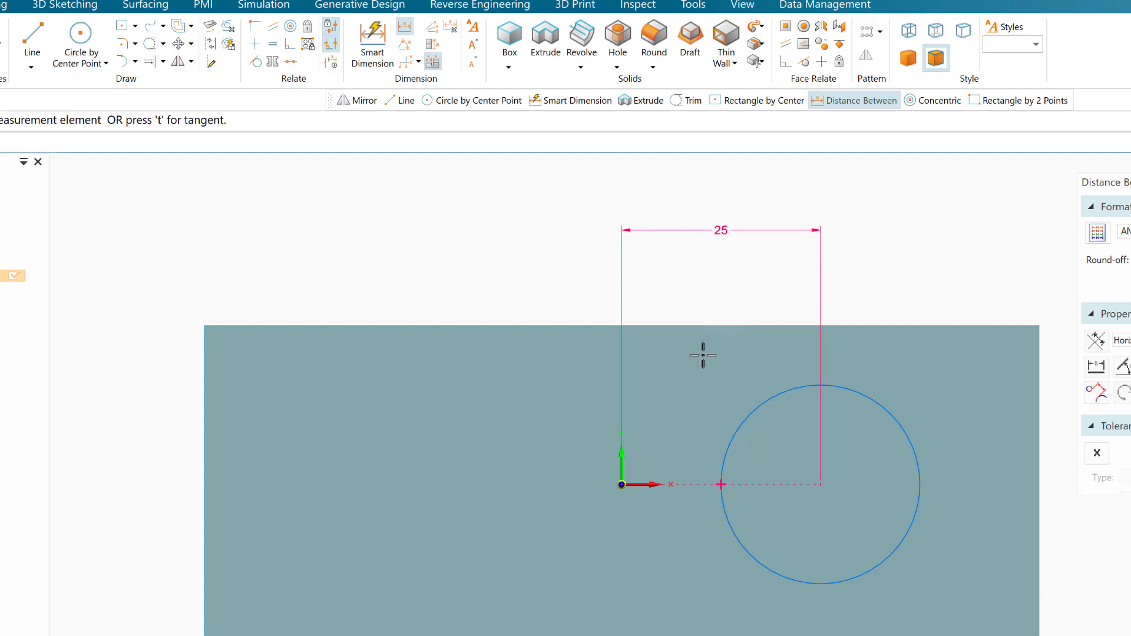
Mirror the 25 mm circle about the vertical Y axis through the origin, keeping the original
click(178, 61)
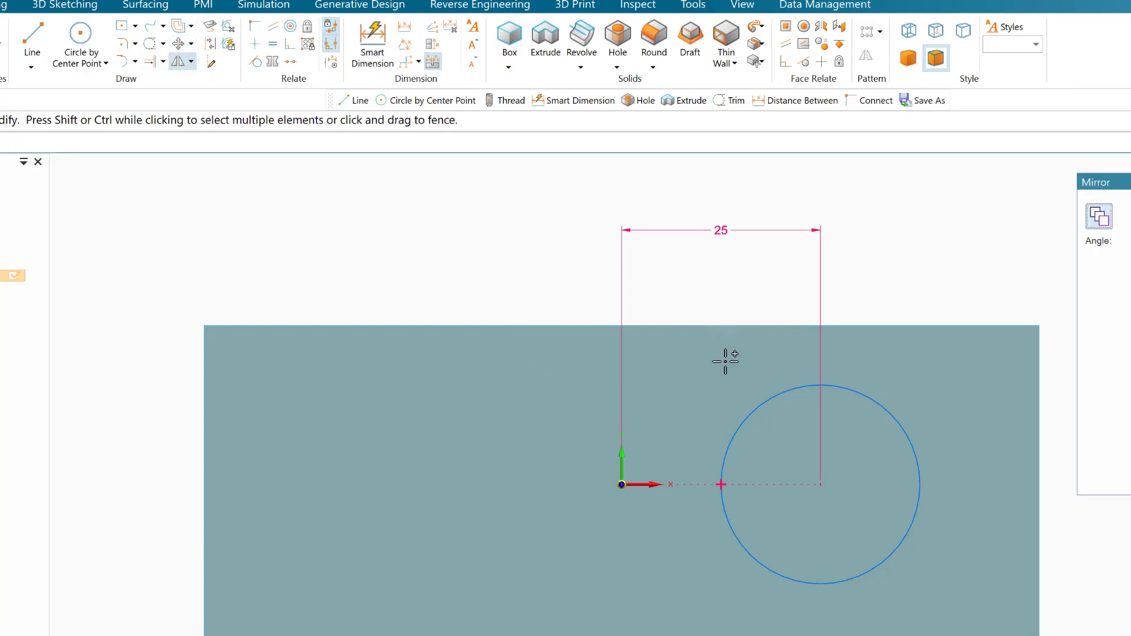
drag(729, 359, 949, 415)
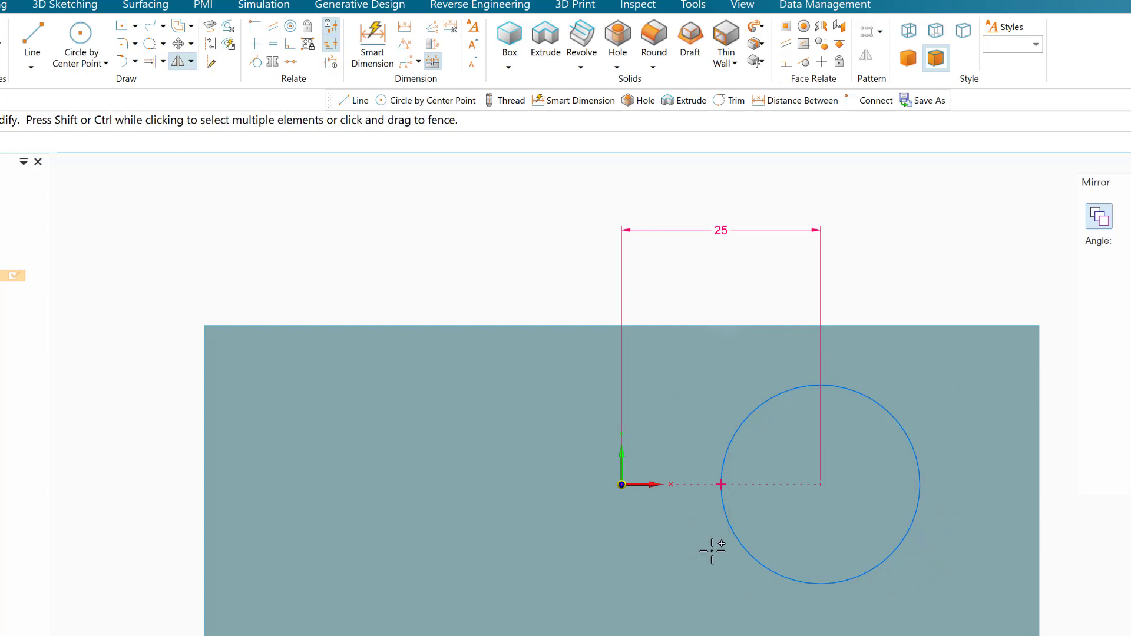
drag(855, 613, 935, 602)
right_click(931, 600)
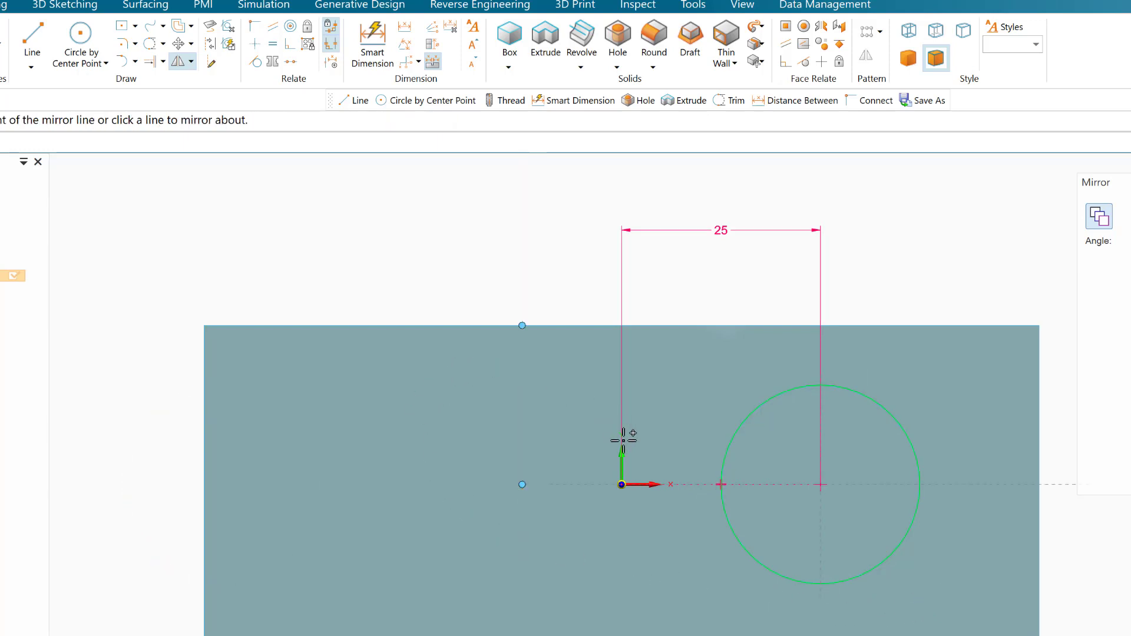
click(622, 460)
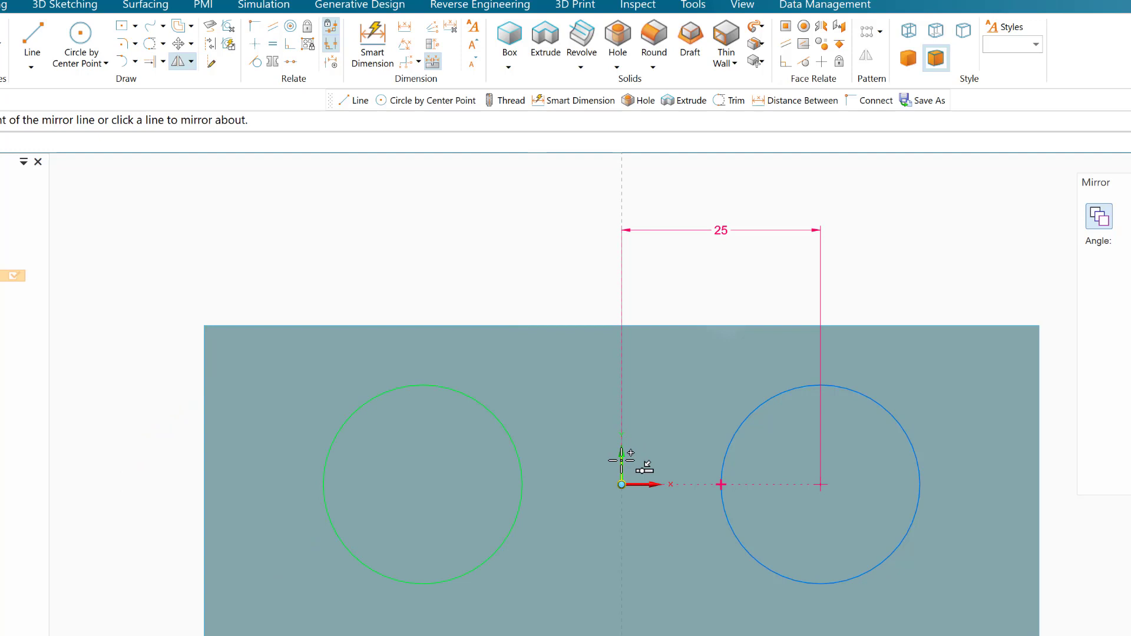
click(622, 461)
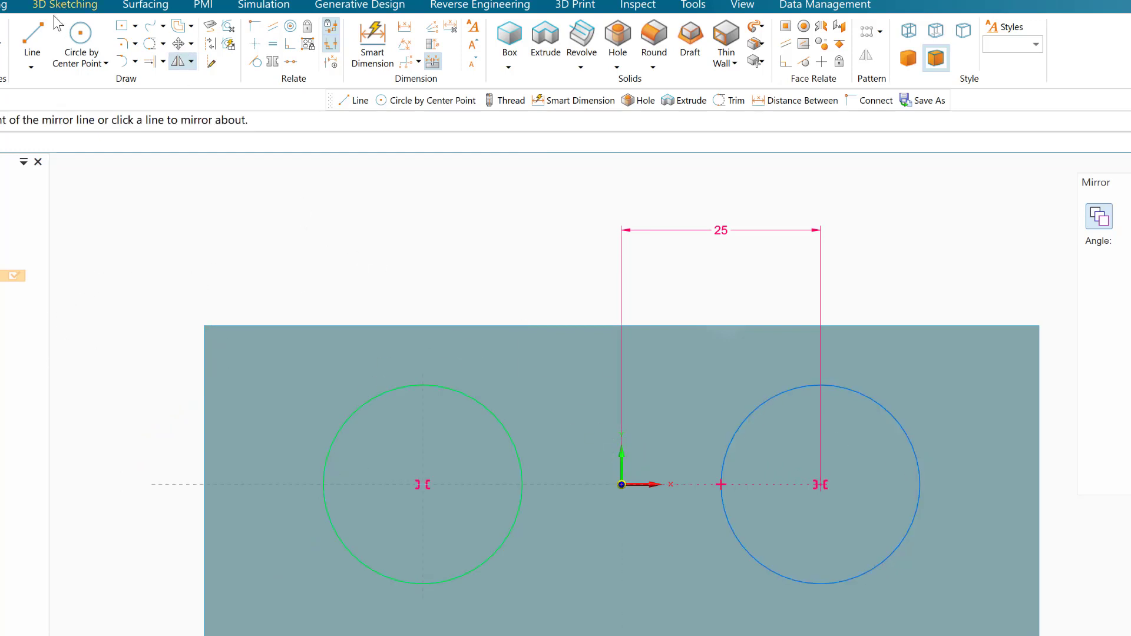
Draw a horizontal line joining the uppermost points of the two circles on the block's top face
click(42, 32)
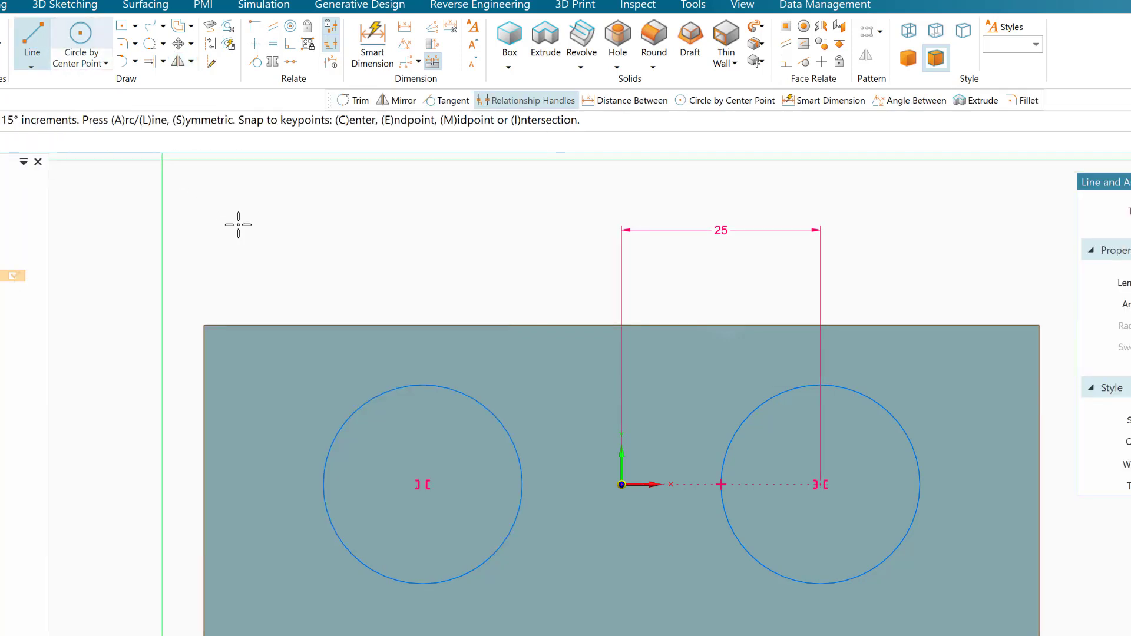
click(391, 388)
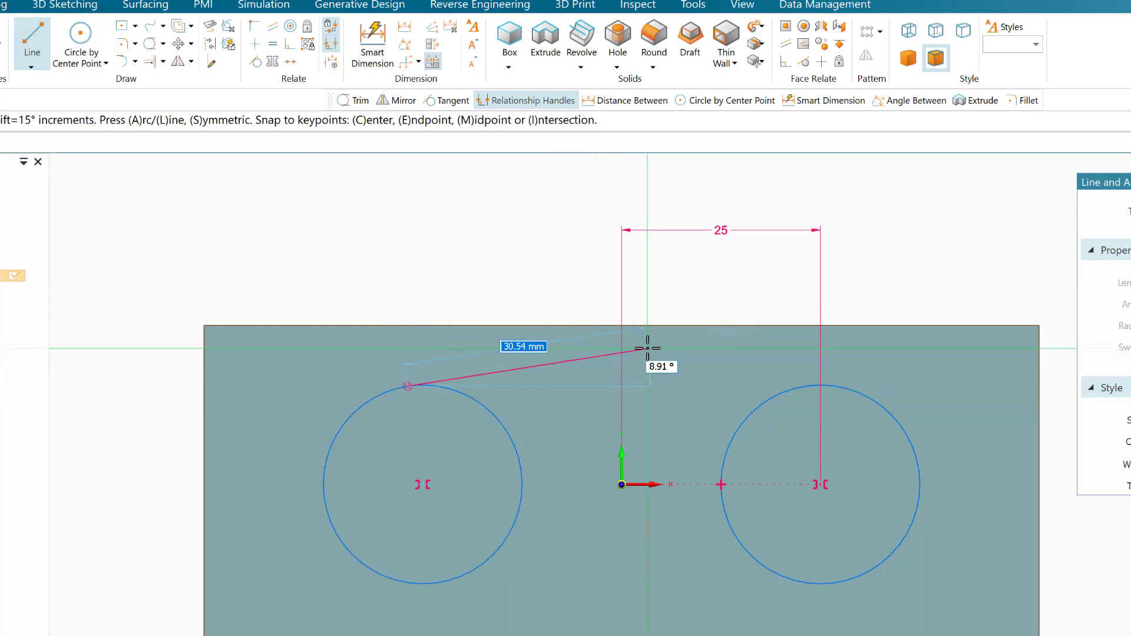
click(821, 385)
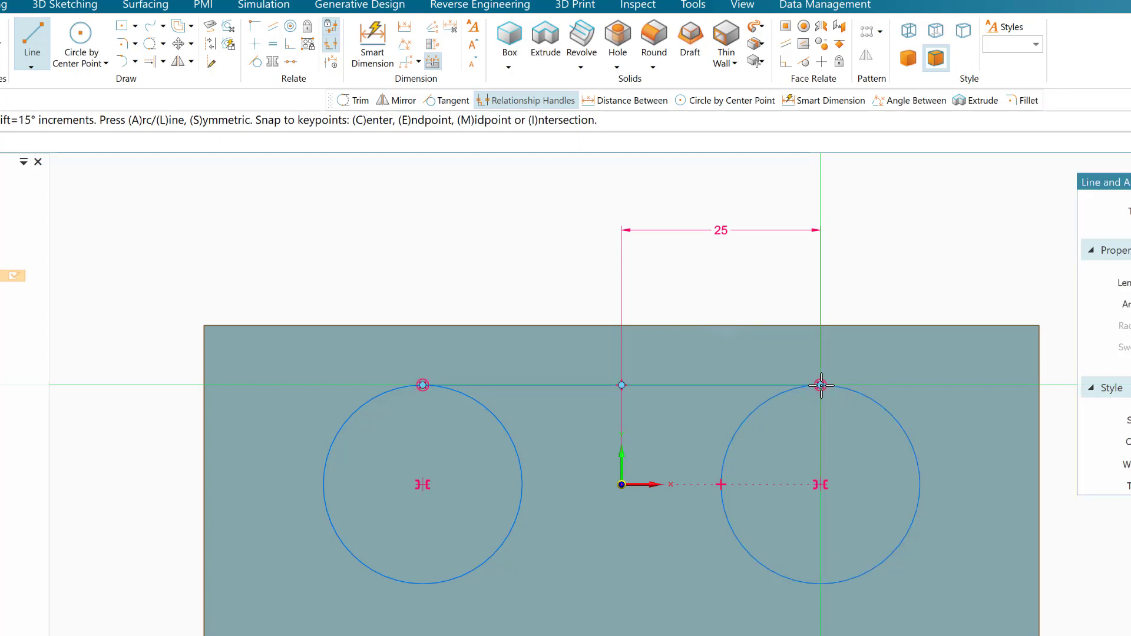
right_click(796, 354)
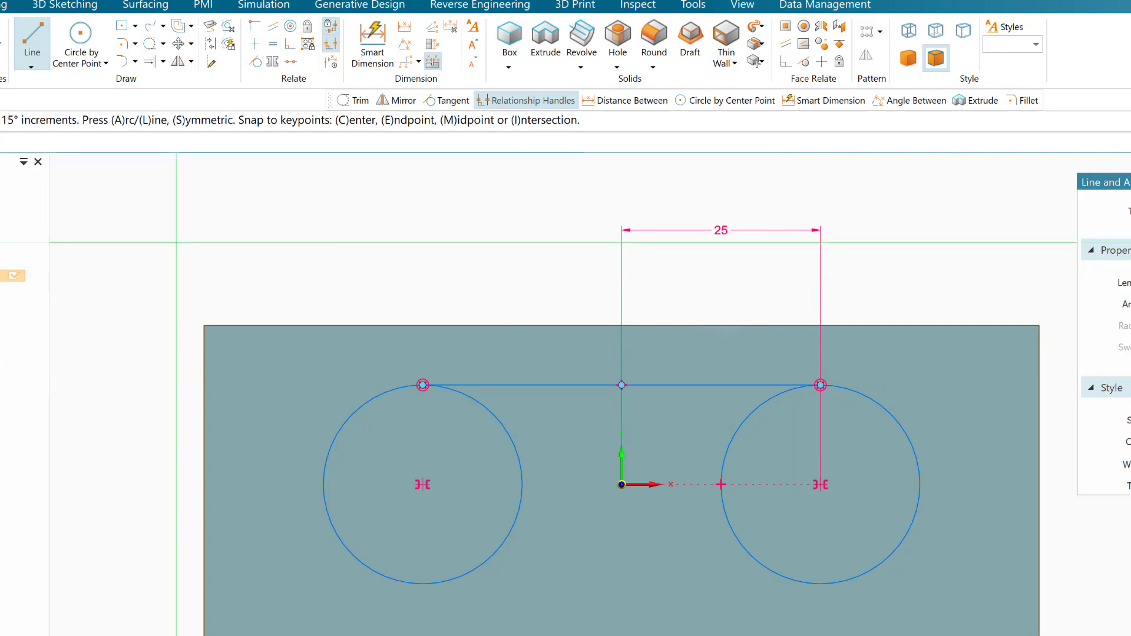
key(Escape)
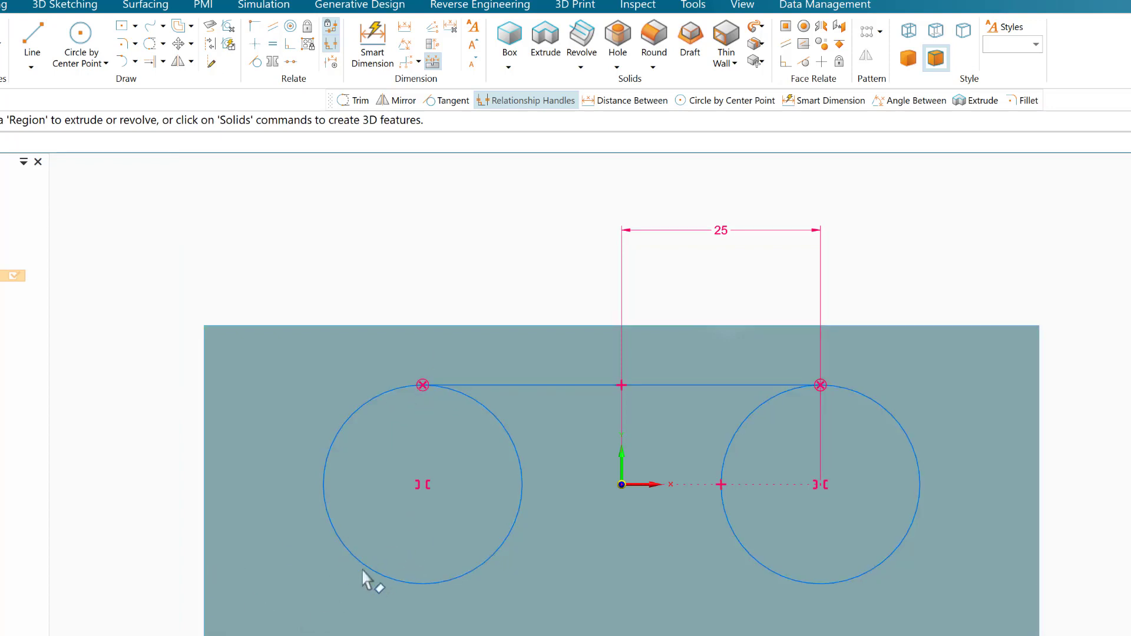
Join the lowermost points of the two circles with a horizontal line and trim away both inner half-circles to leave a slot-shaped outline
click(32, 36)
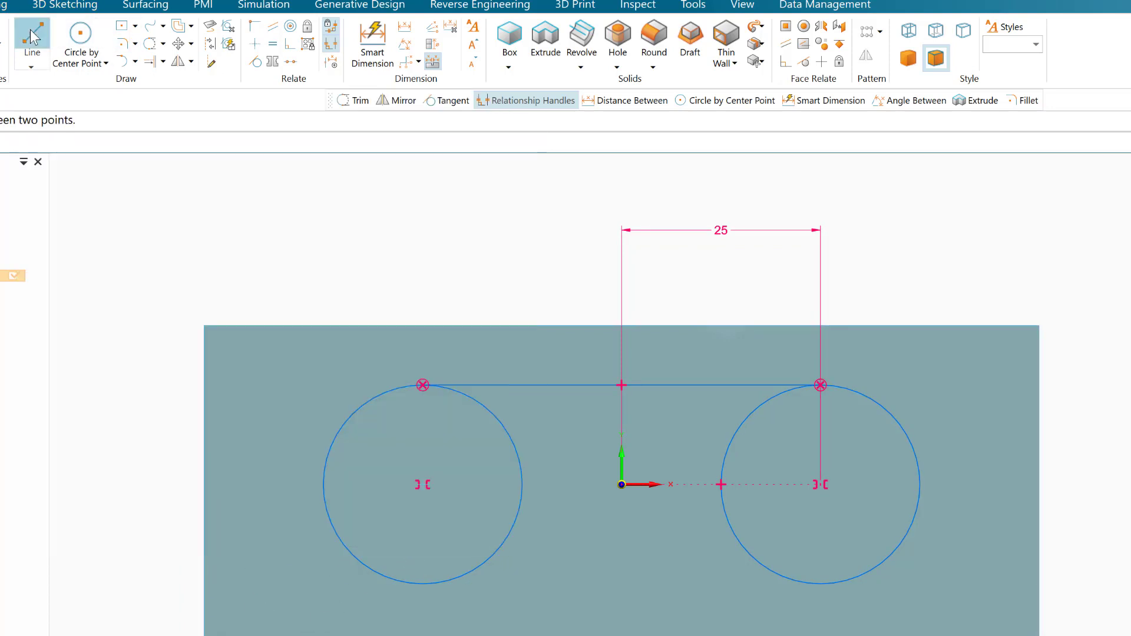
click(400, 579)
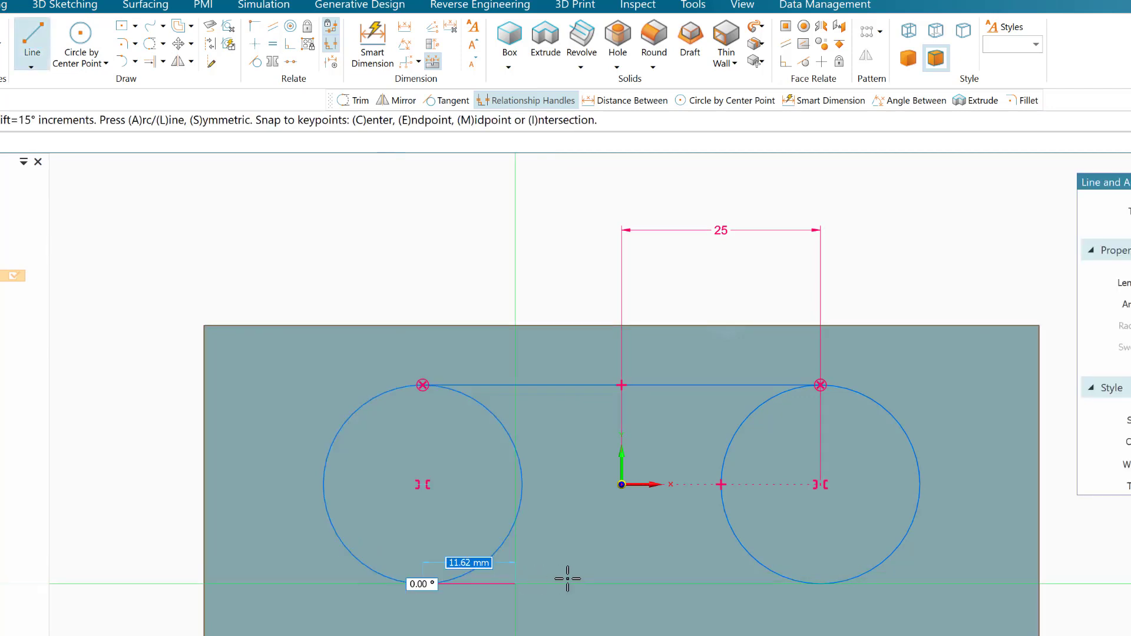
click(821, 585)
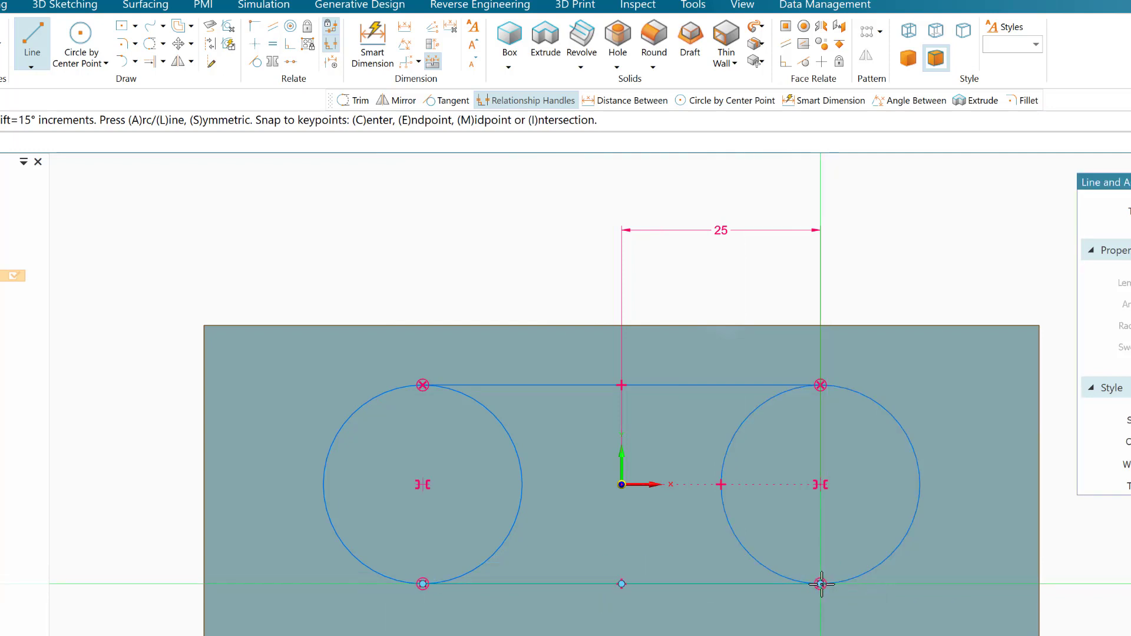
right_click(719, 606)
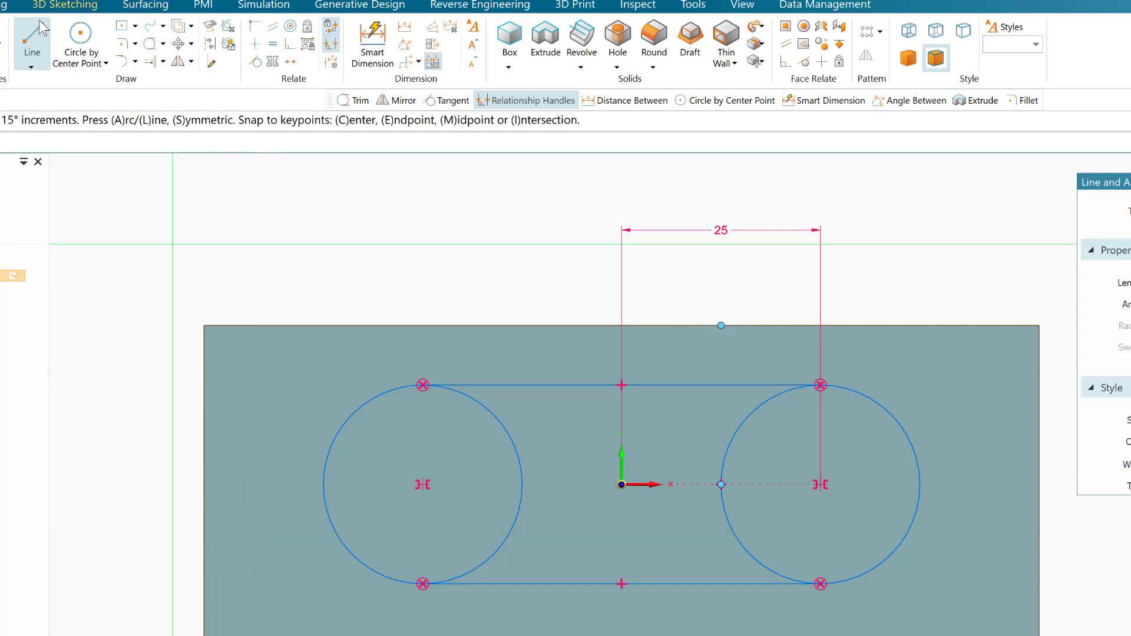
click(150, 43)
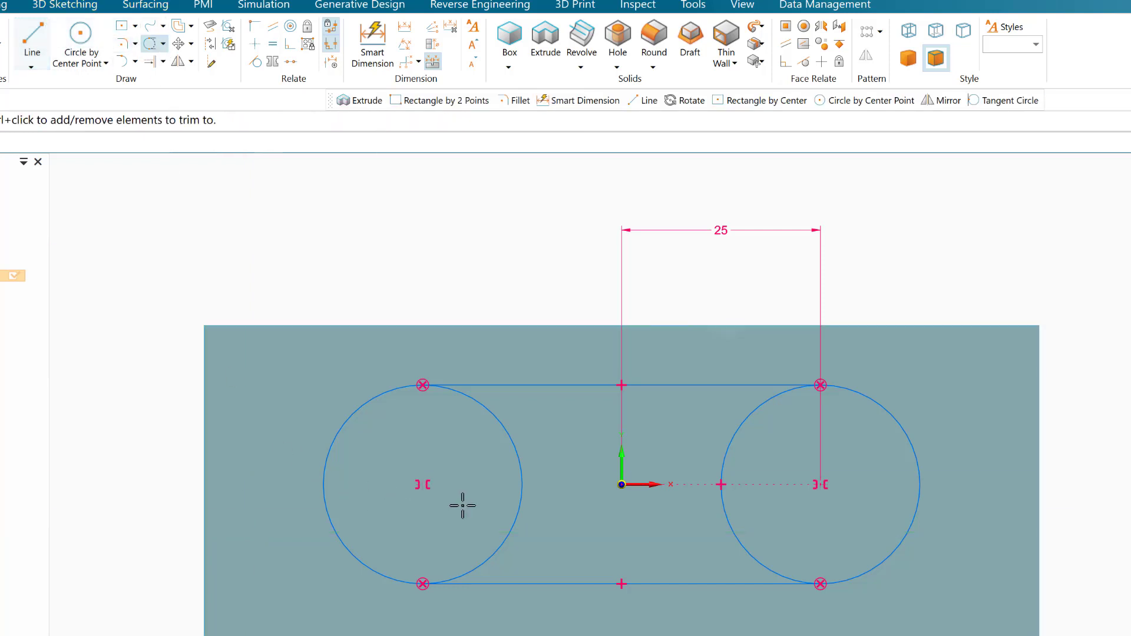
mouse_move(460, 451)
mouse_down()
mouse_move(686, 445)
mouse_move(775, 457)
mouse_up()
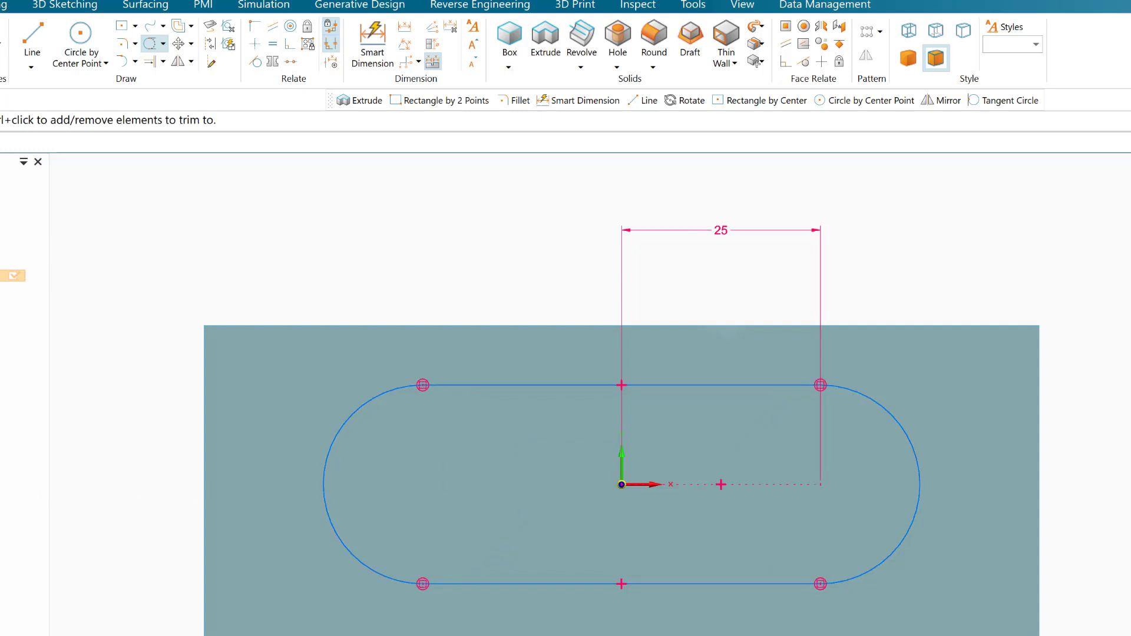
Extrude the slot-shaped outline 25 mm upward from the block's top face
key(ctrl+i)
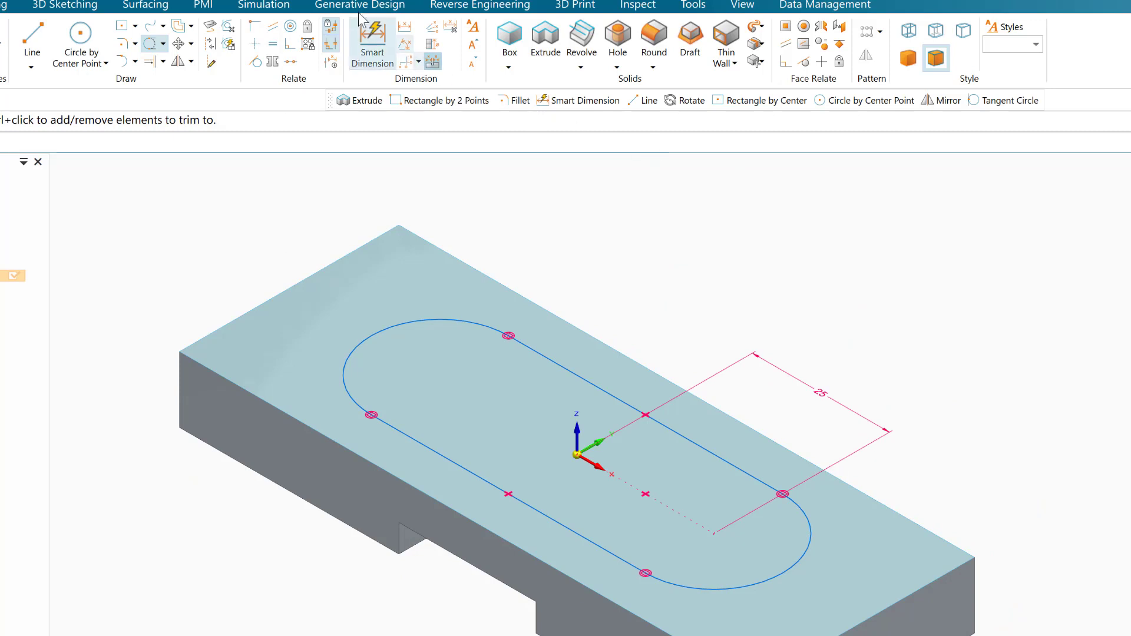
click(546, 37)
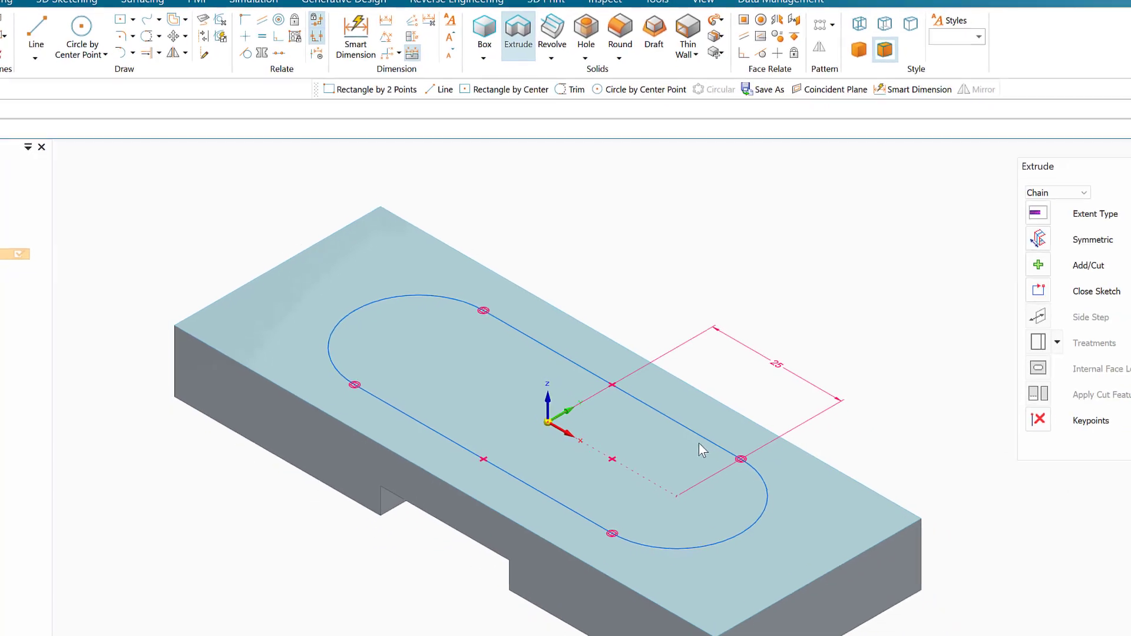
click(676, 415)
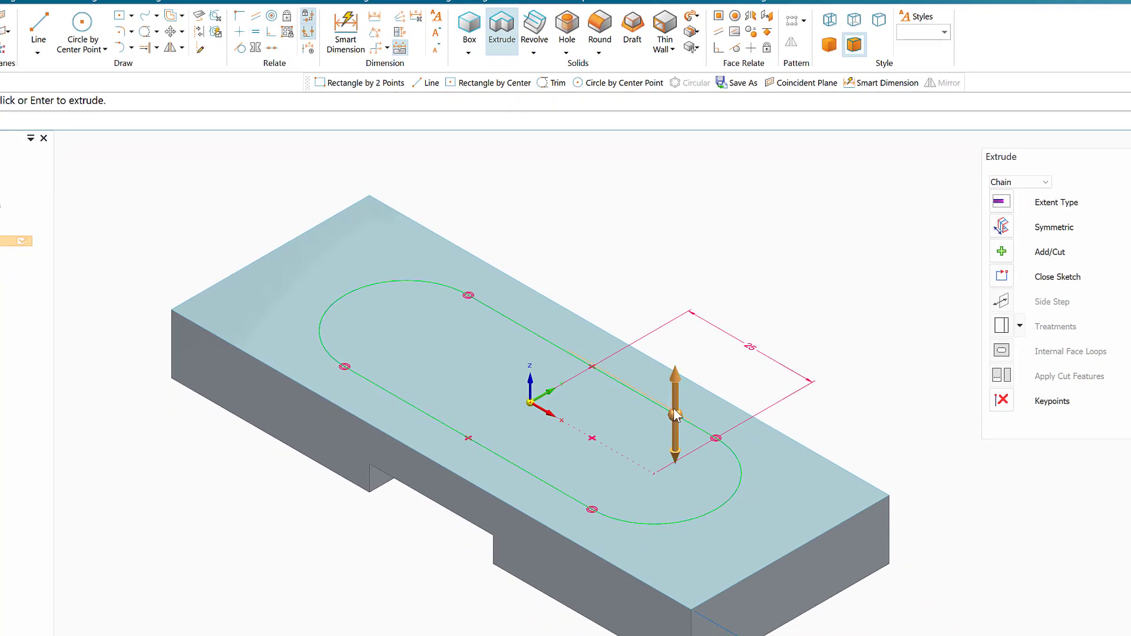
click(675, 380)
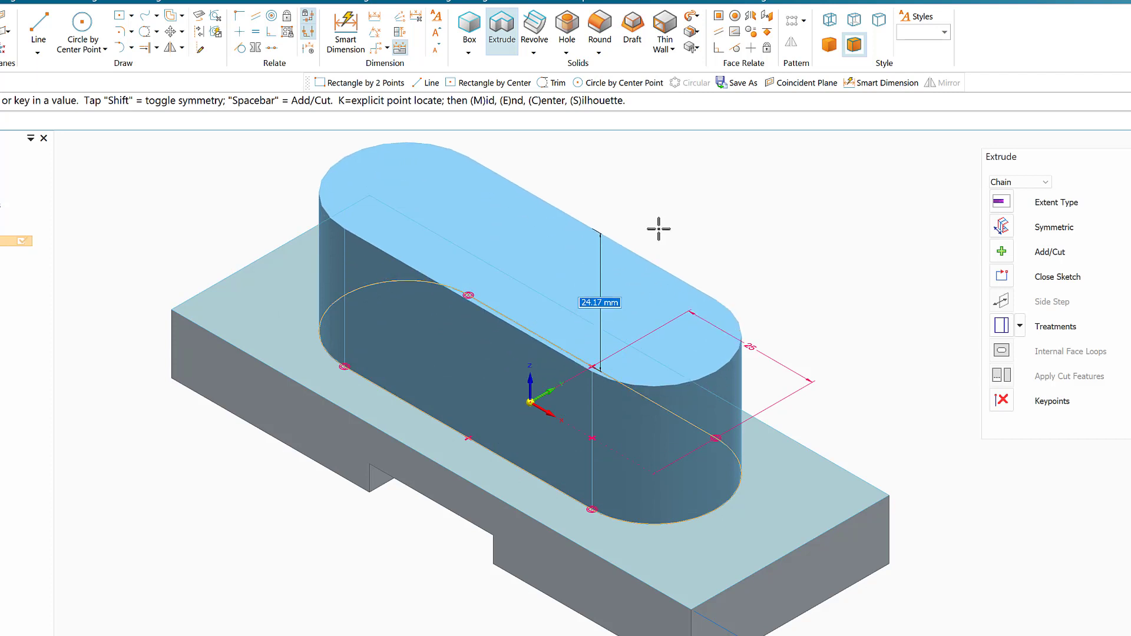
text(25)
key(Return)
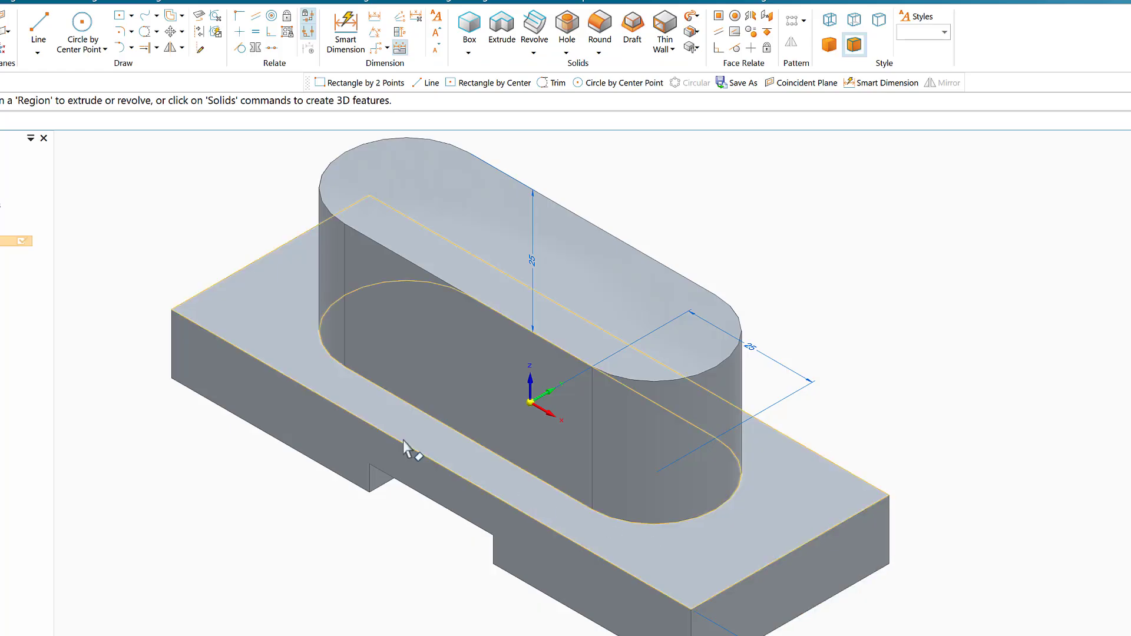
On the block's front face plane, sketch two 25 mm verticals above the bottom slot's sides, joined by a 25 mm horizontal at the boss's top
click(42, 21)
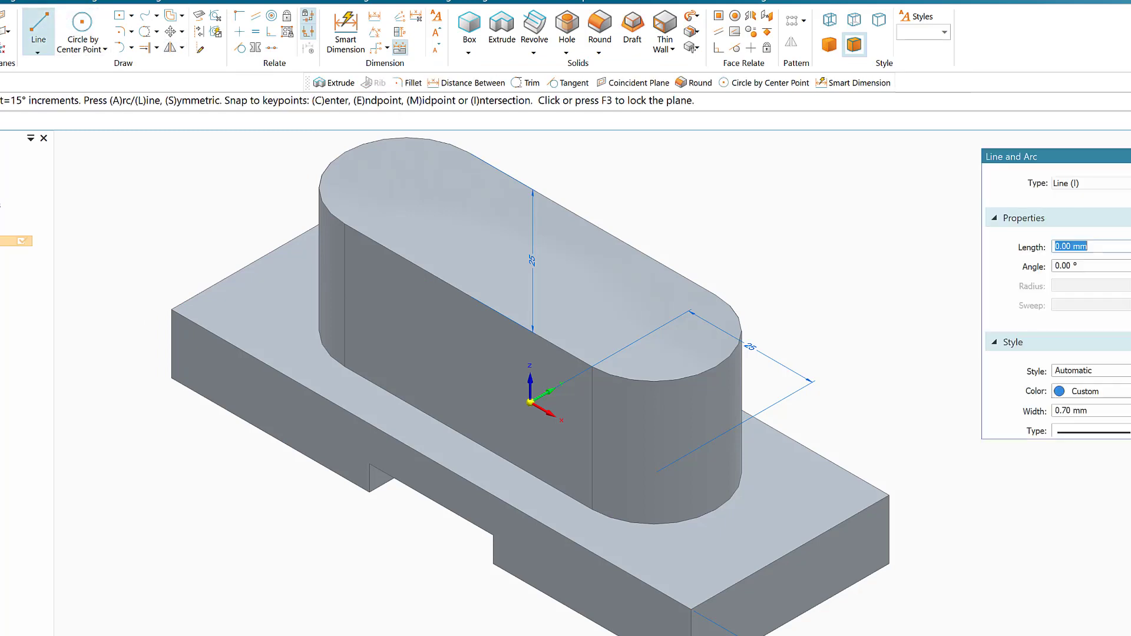
click(172, 343)
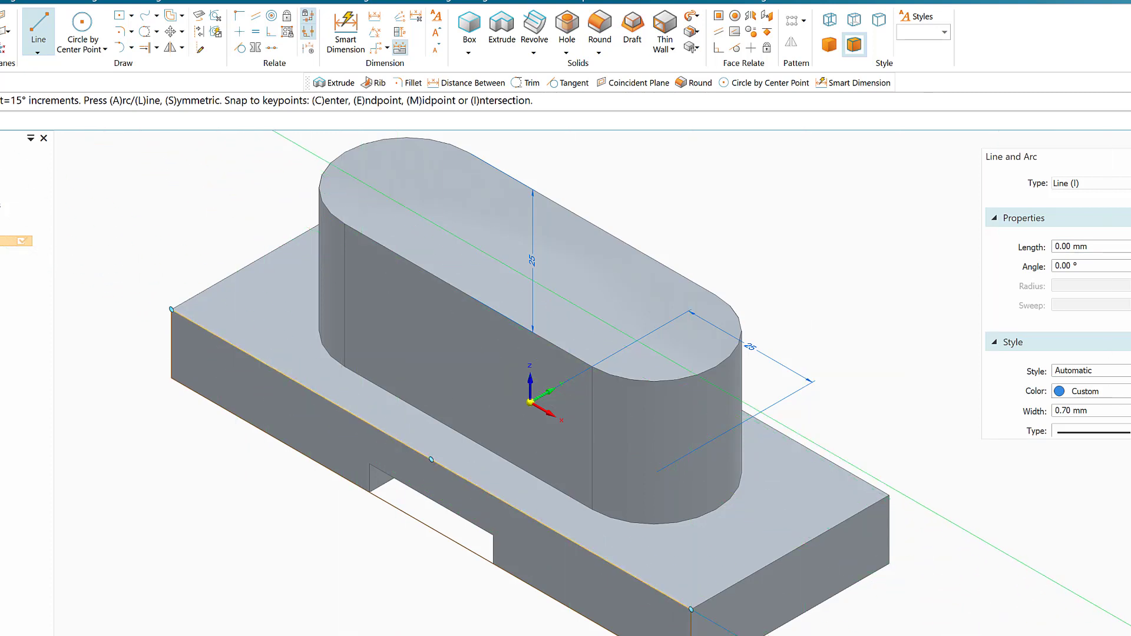
key(ctrl+h)
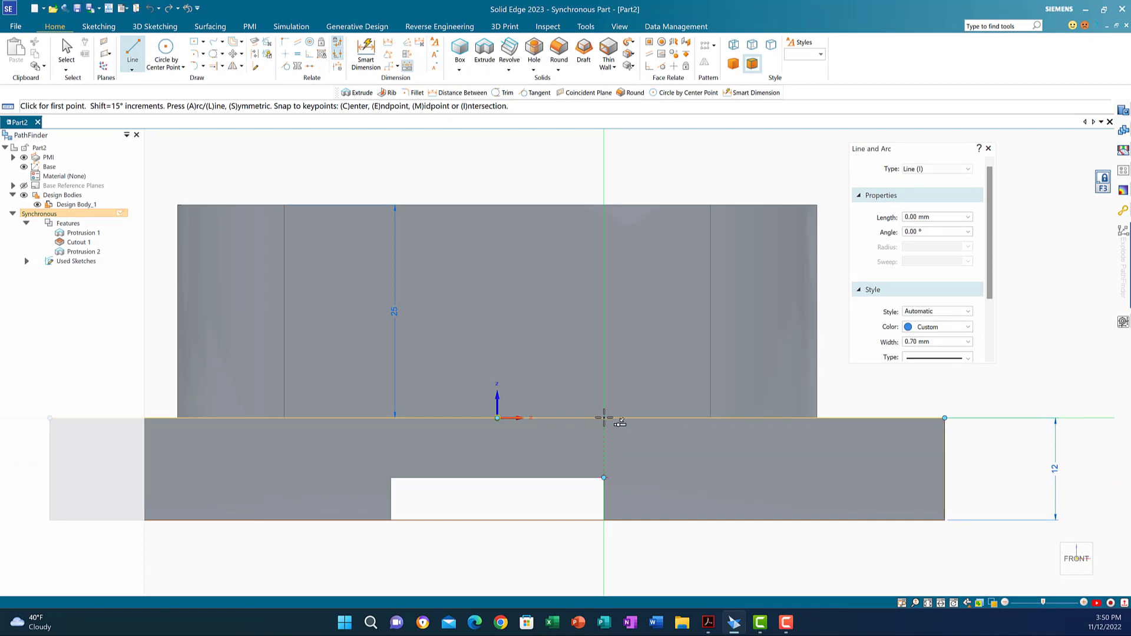
click(603, 417)
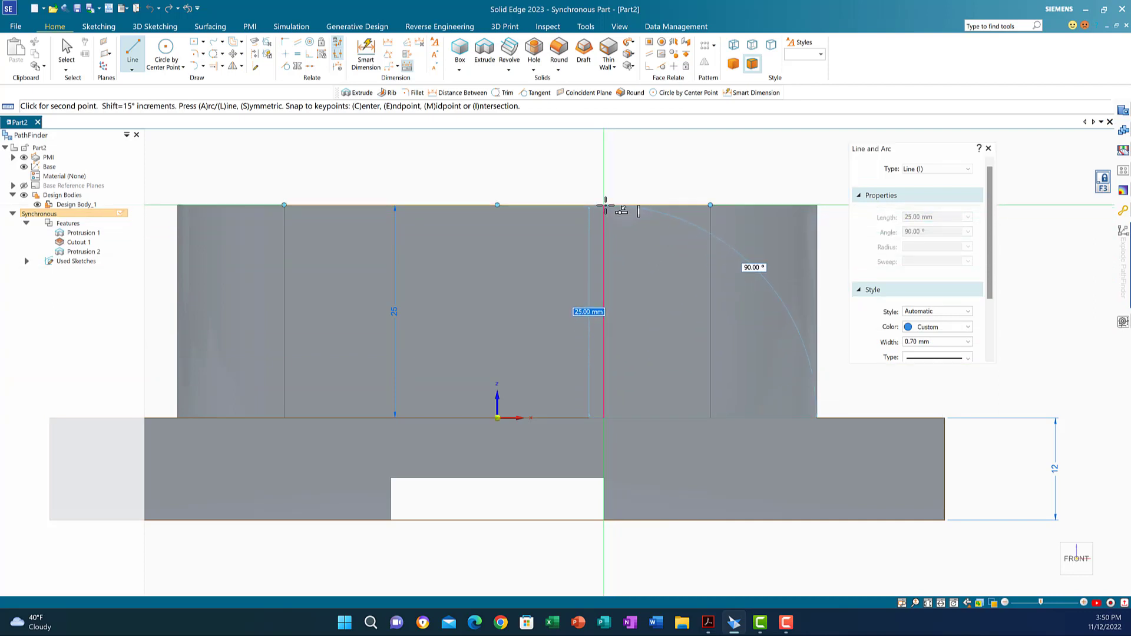
click(603, 205)
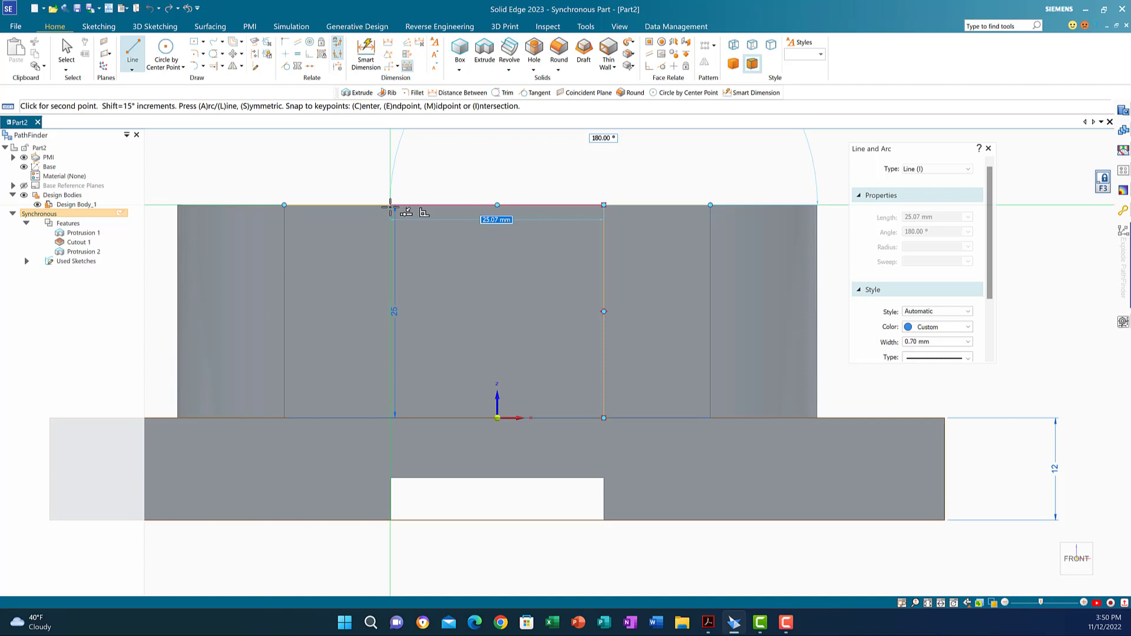
text(25)
key(Tab)
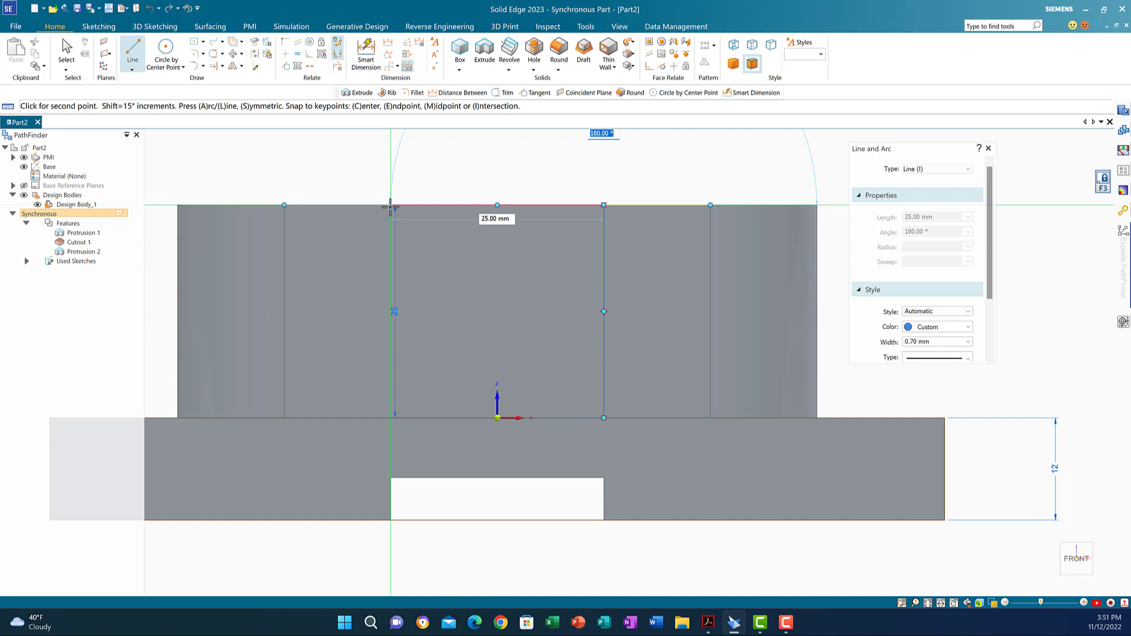
key(Return)
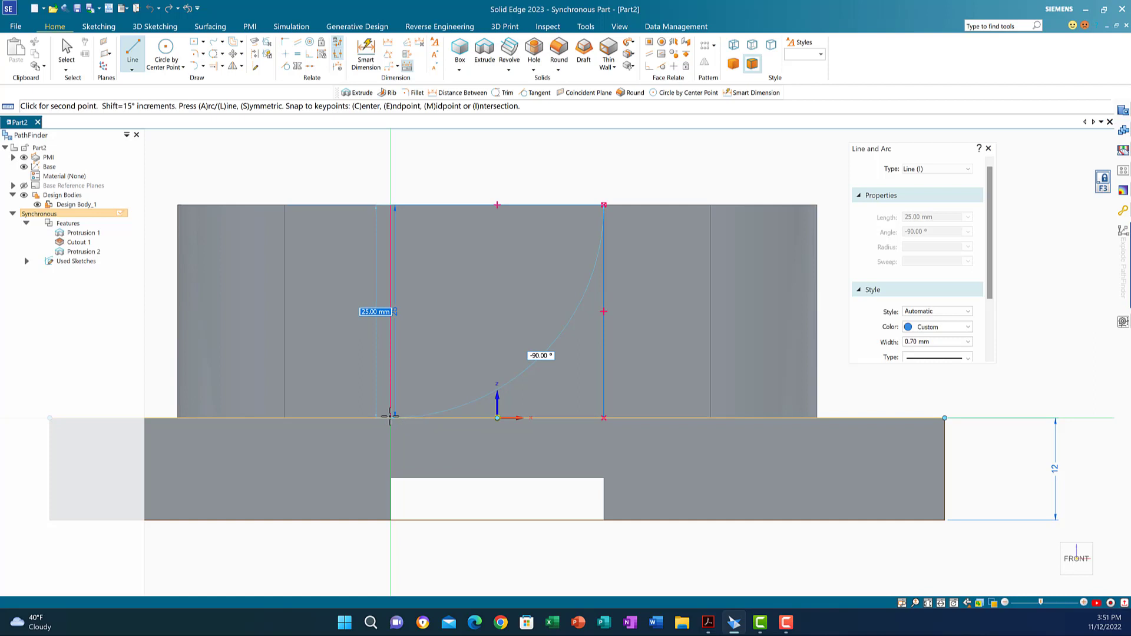
click(390, 417)
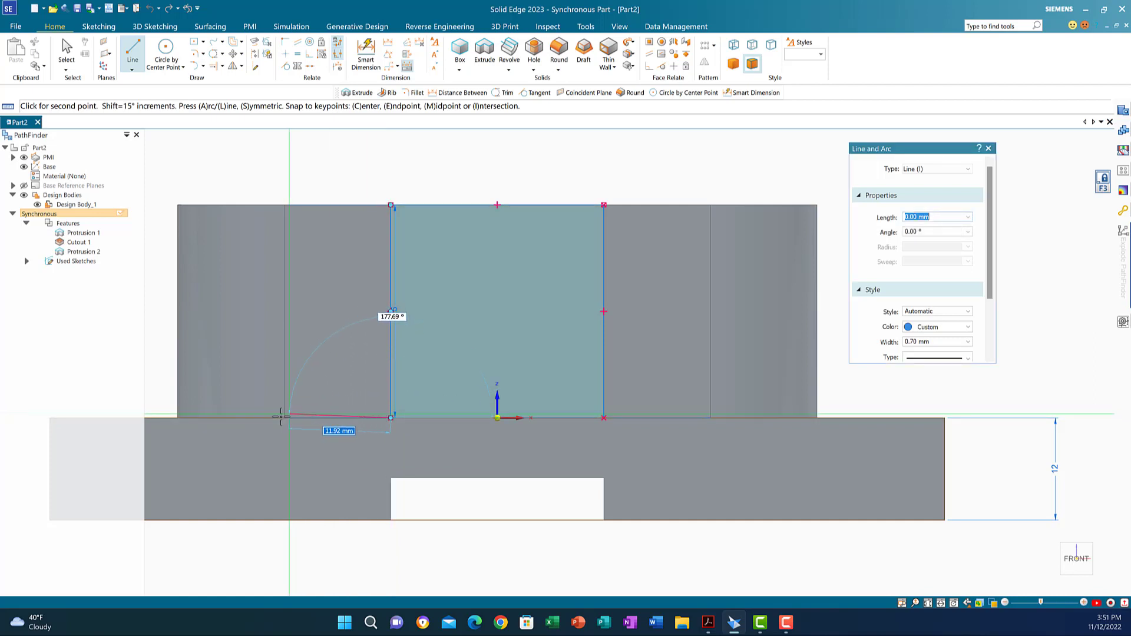
right_click(148, 318)
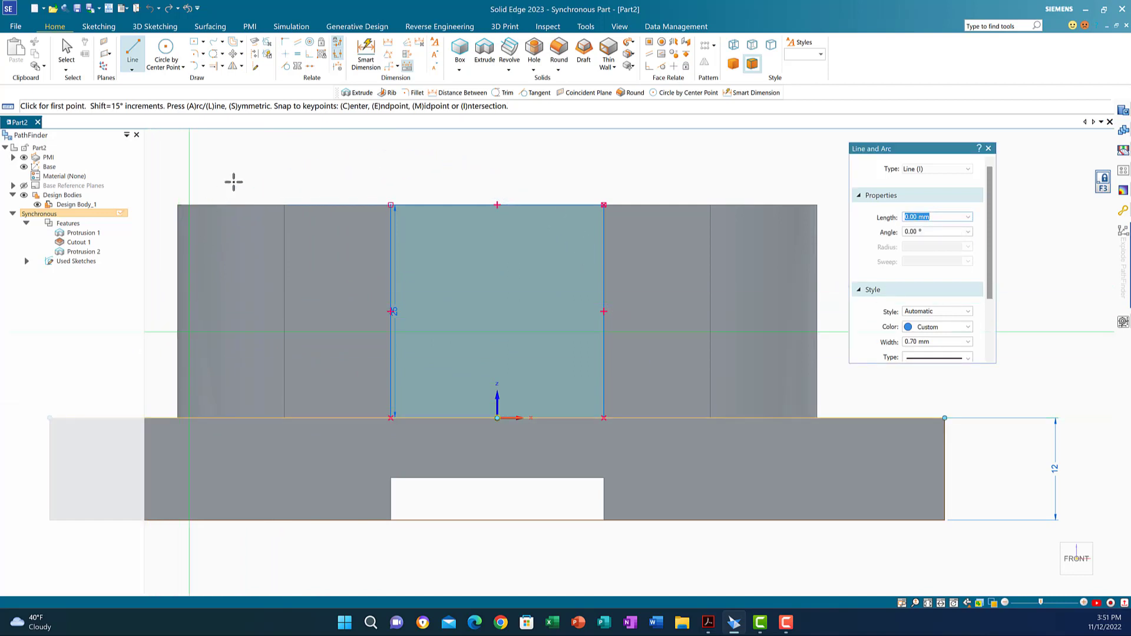
Draw a horizontal line about 75 mm long along the boss's base, from one end of the boss to the other
click(134, 49)
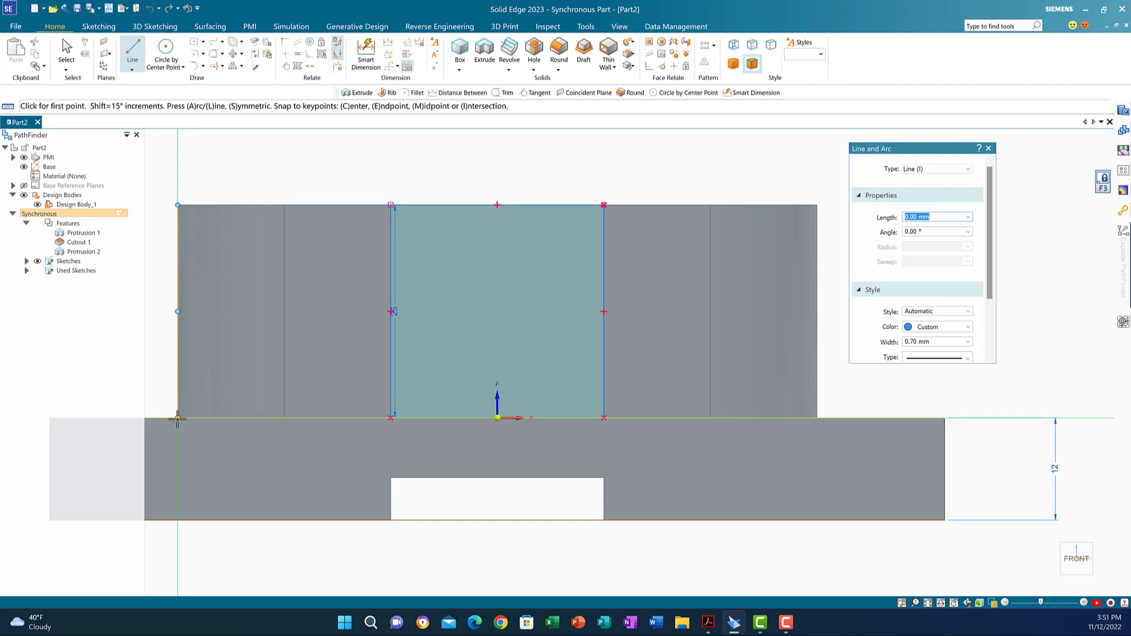
click(177, 418)
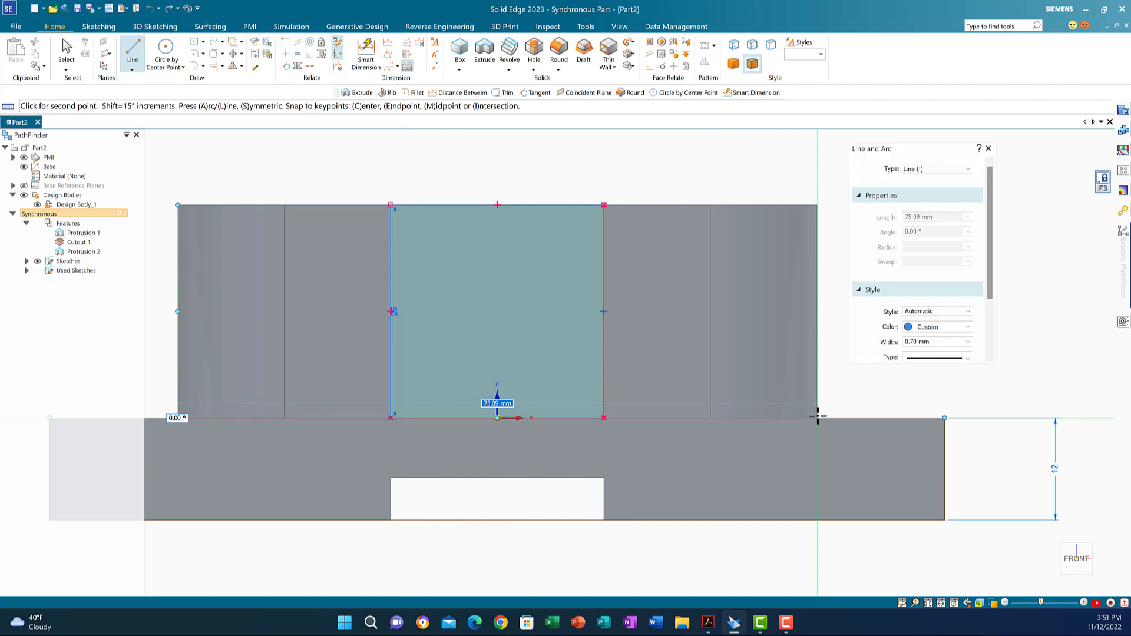
click(817, 416)
right_click(805, 278)
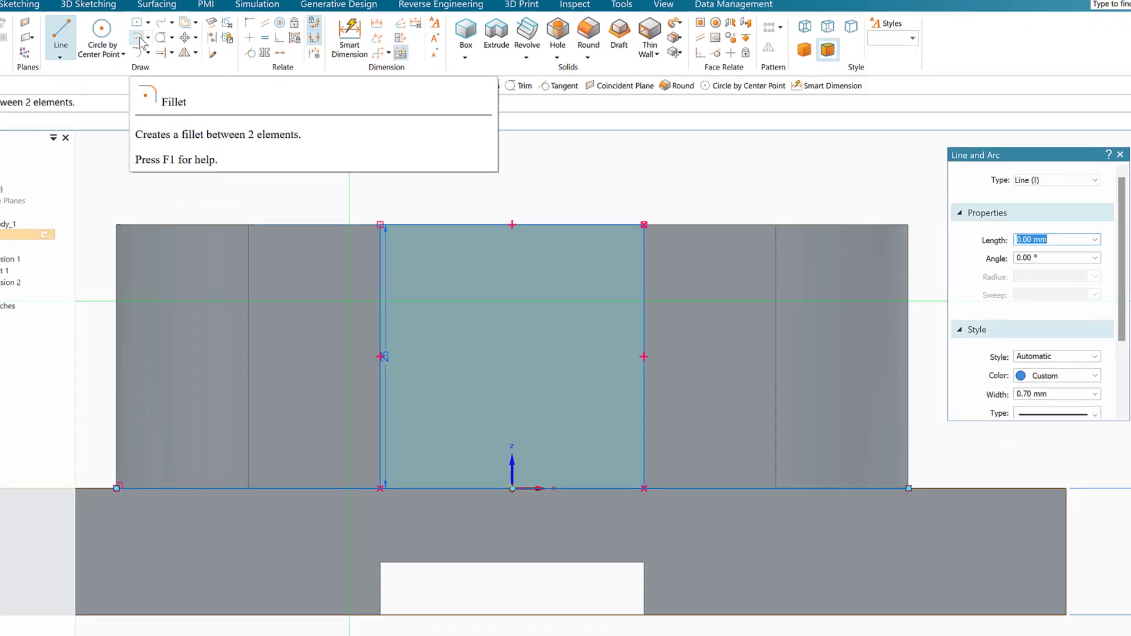
Fillet the left vertical sketch line to the base line with a 25 mm radius, curving outward to the boss's end
click(134, 37)
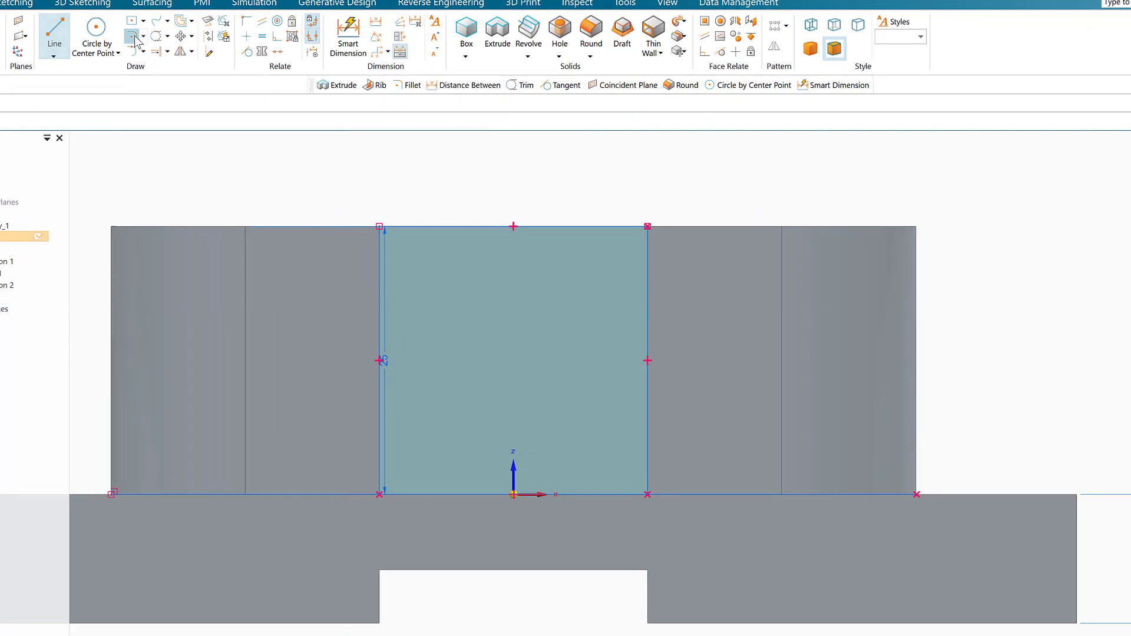
click(379, 339)
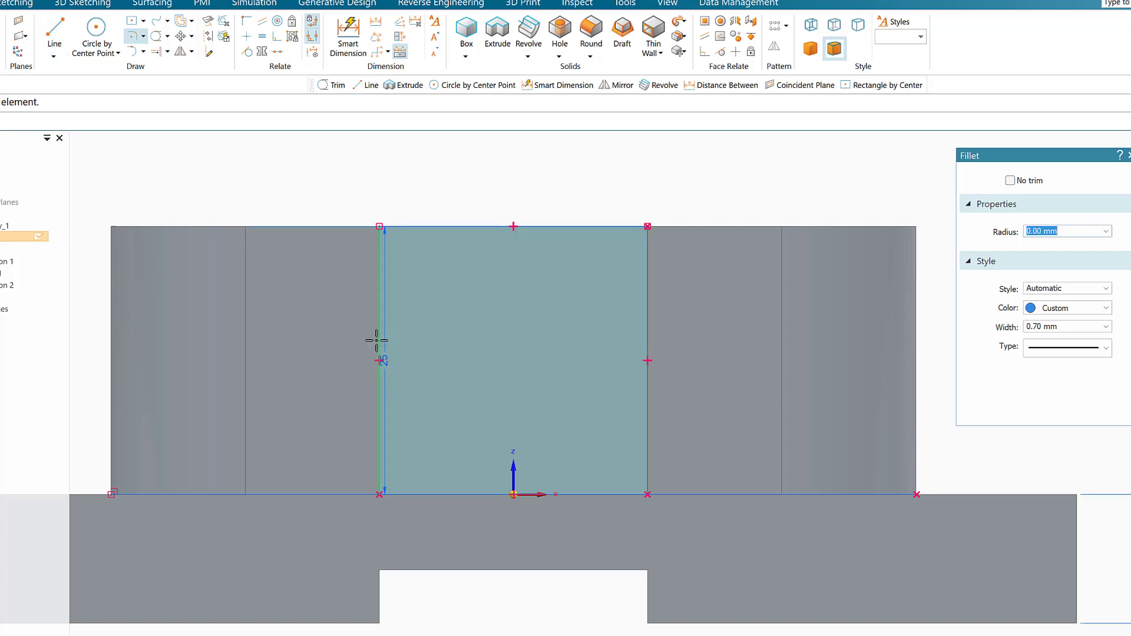
click(287, 494)
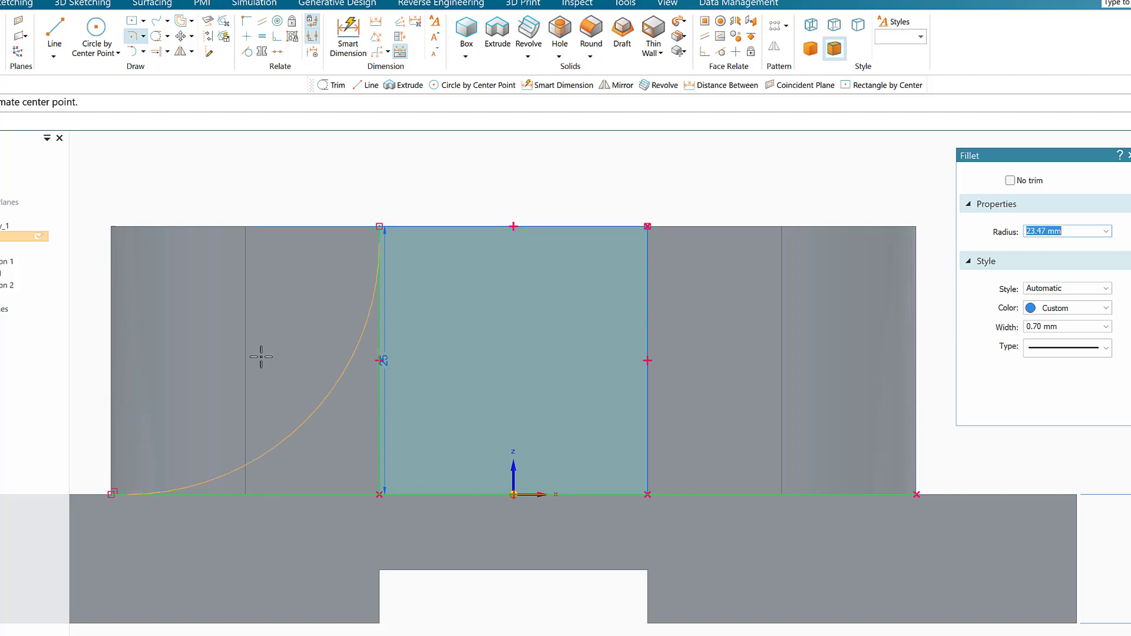
text(25)
key(Return)
click(259, 357)
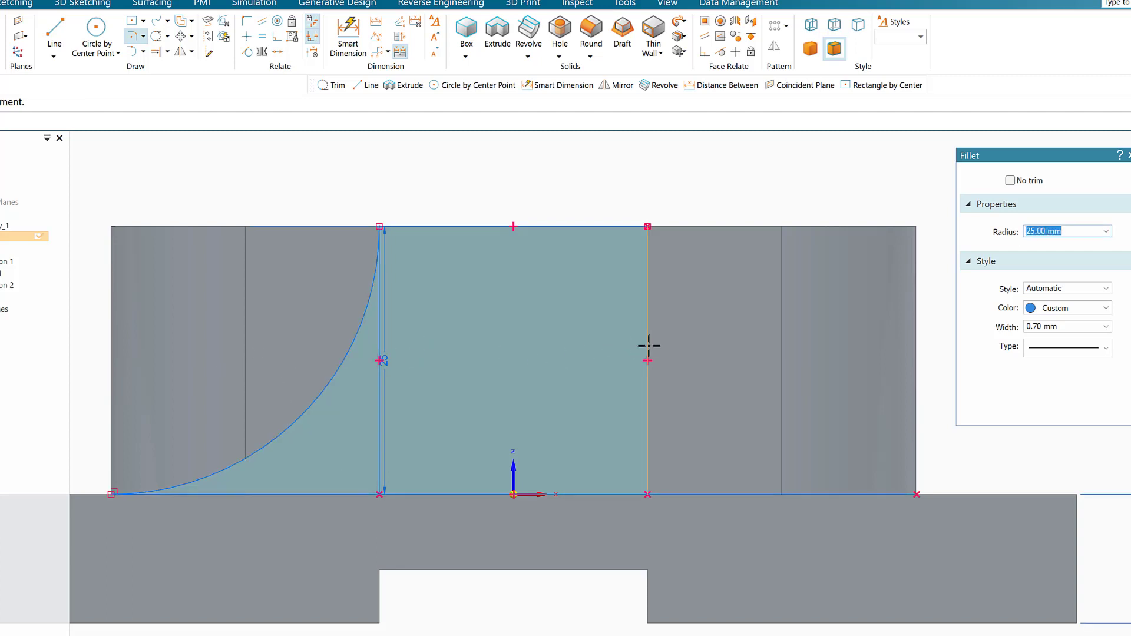
Add a matching 25 mm fillet between the right vertical sketch line and the base line
click(660, 431)
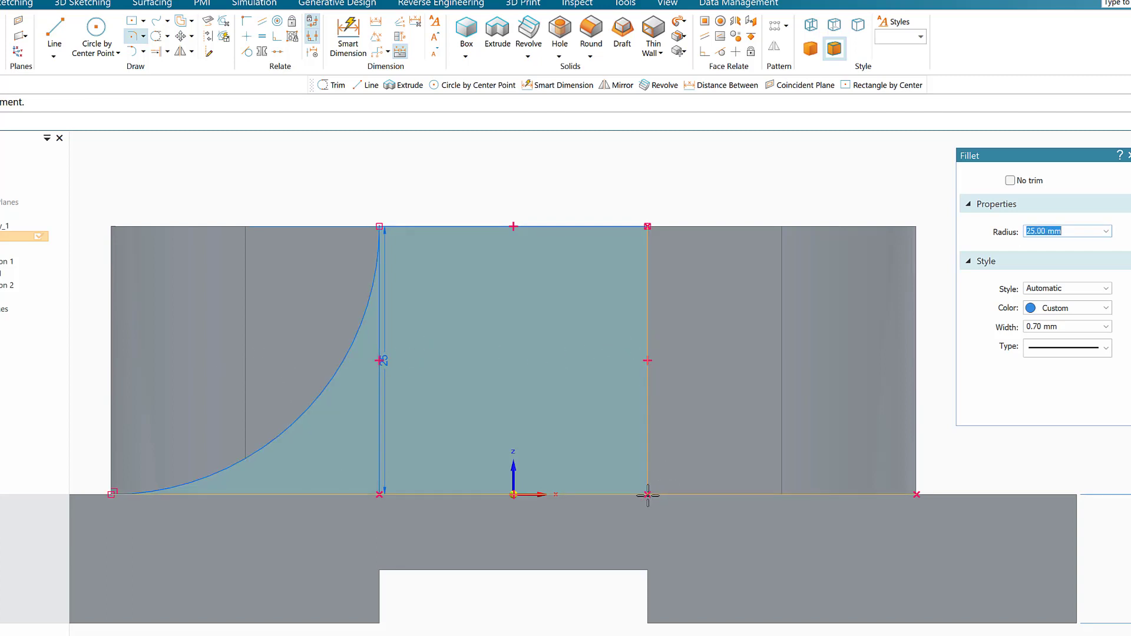
click(651, 494)
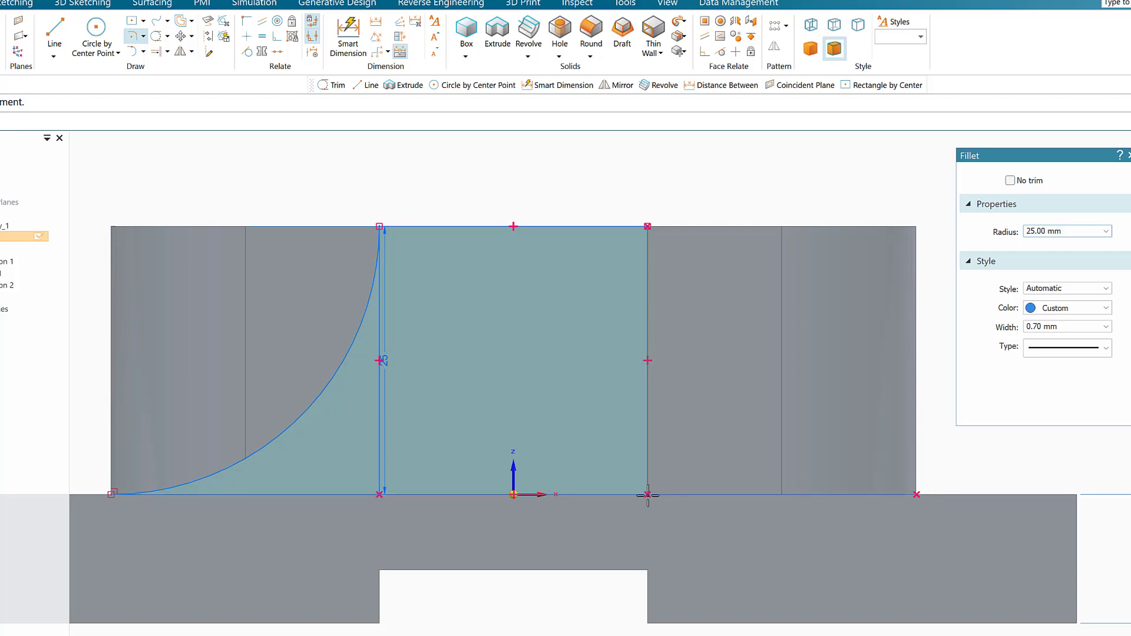
click(772, 410)
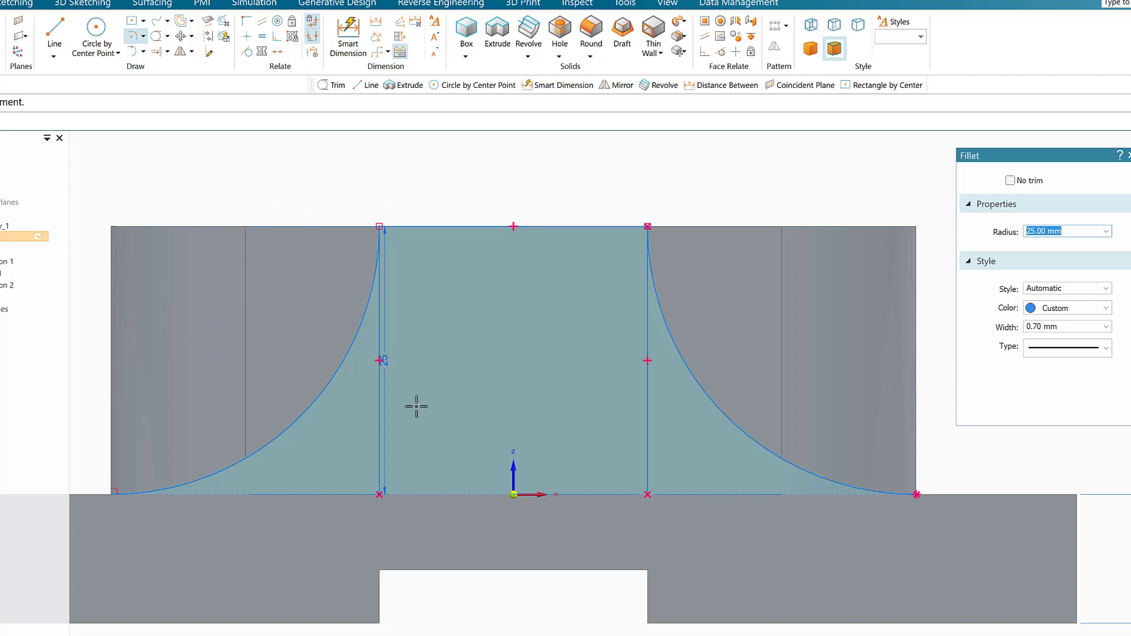
Trim away the two vertical sketch lines beside the fillet arcs, leaving the arcs and the top line as an open profile
click(143, 37)
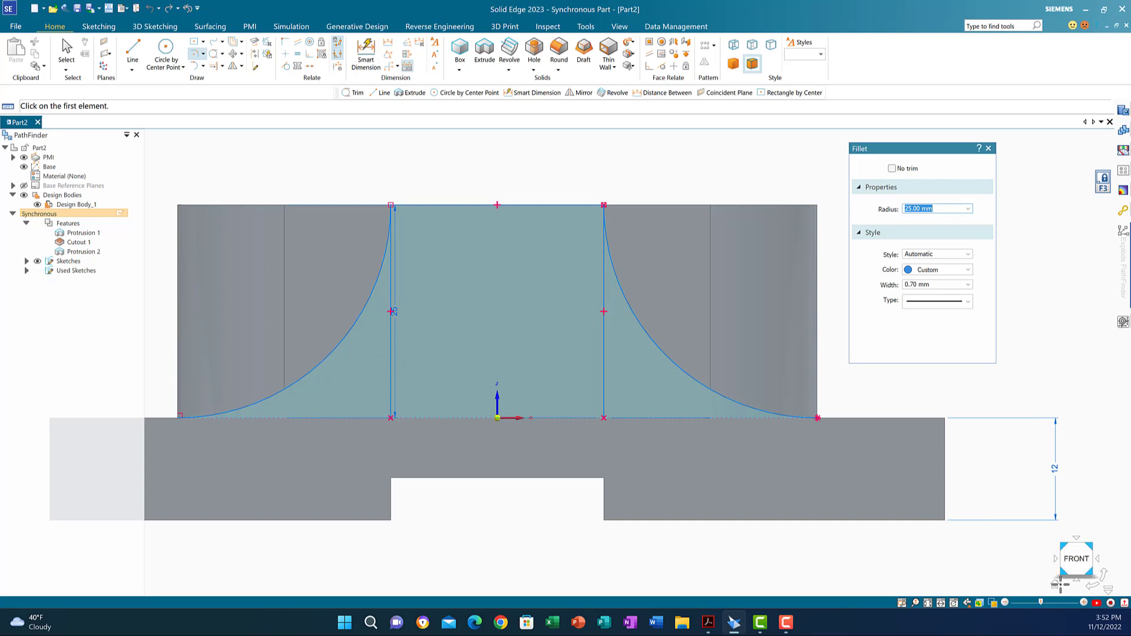
click(1056, 583)
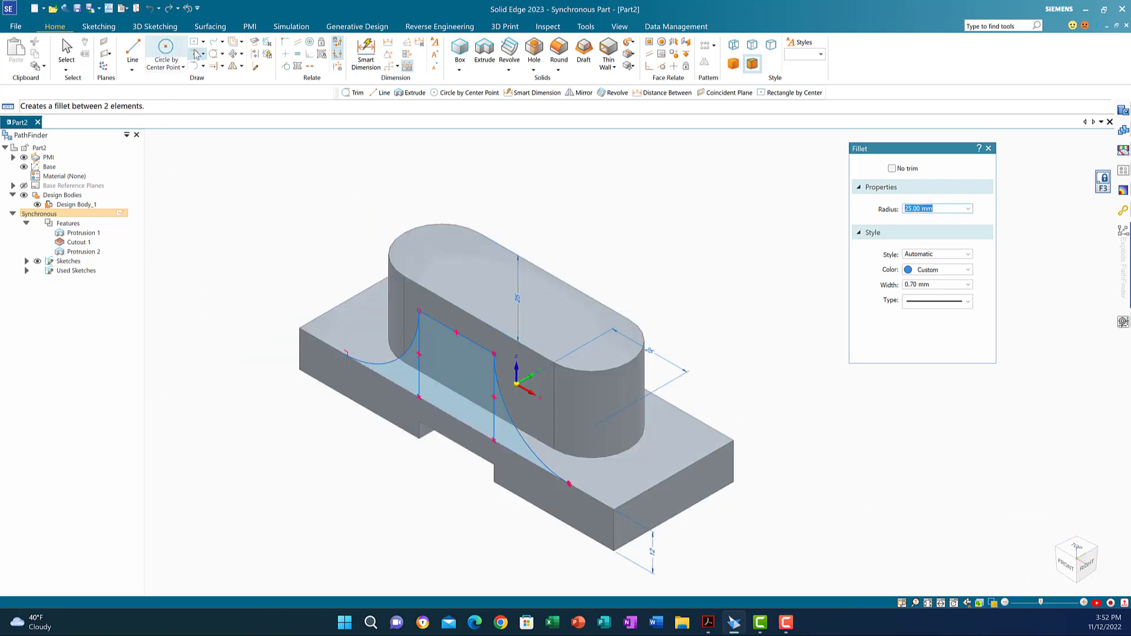
click(484, 53)
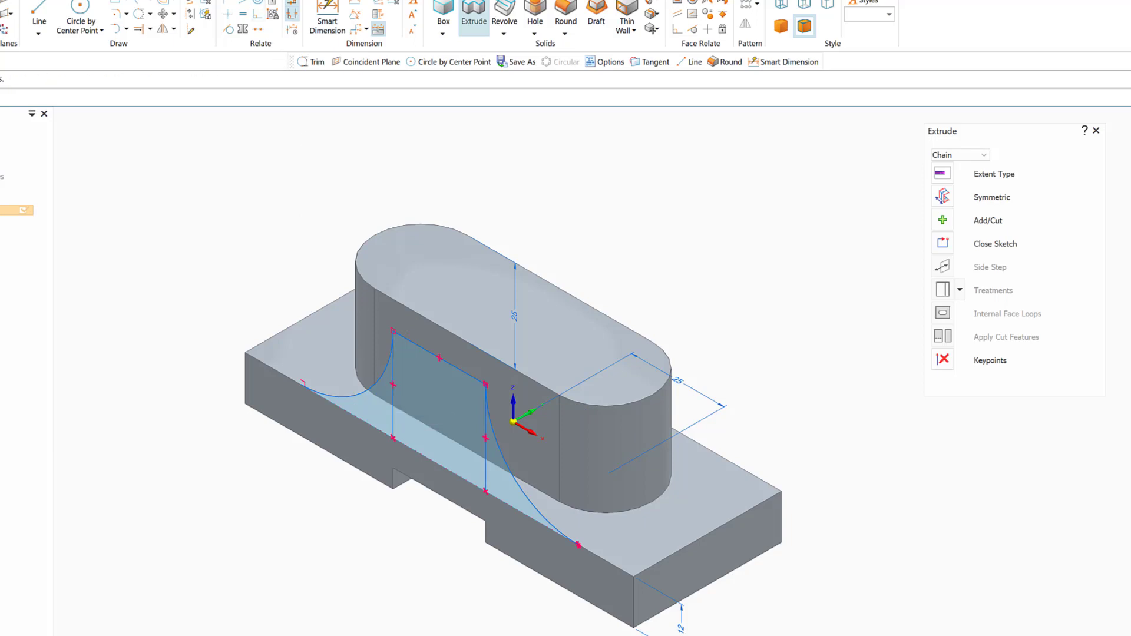
click(137, 14)
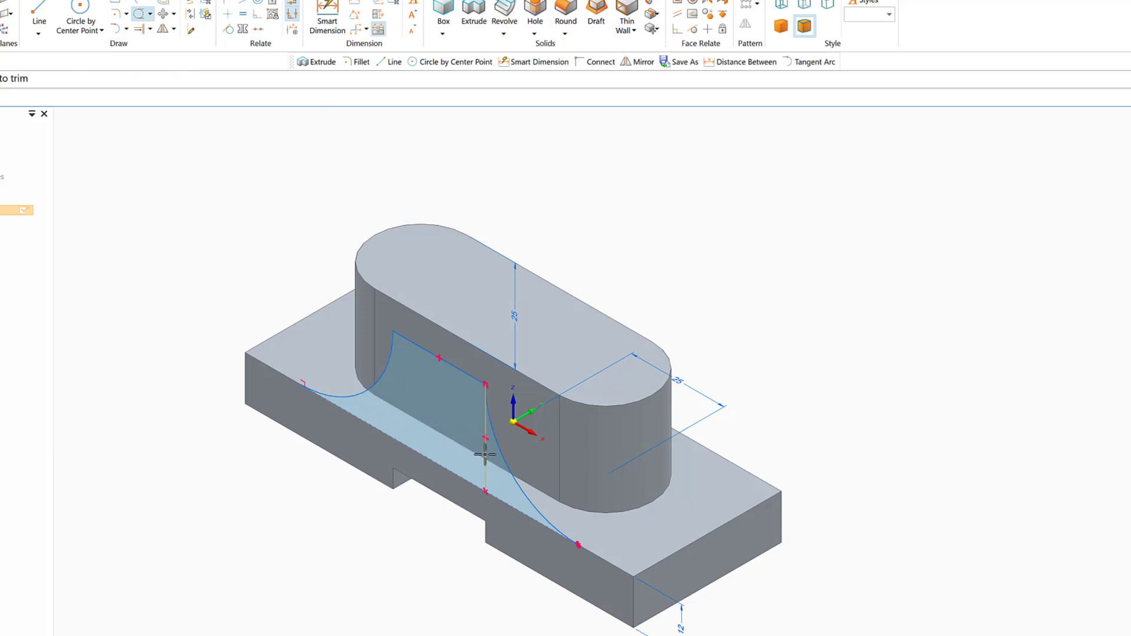
click(485, 454)
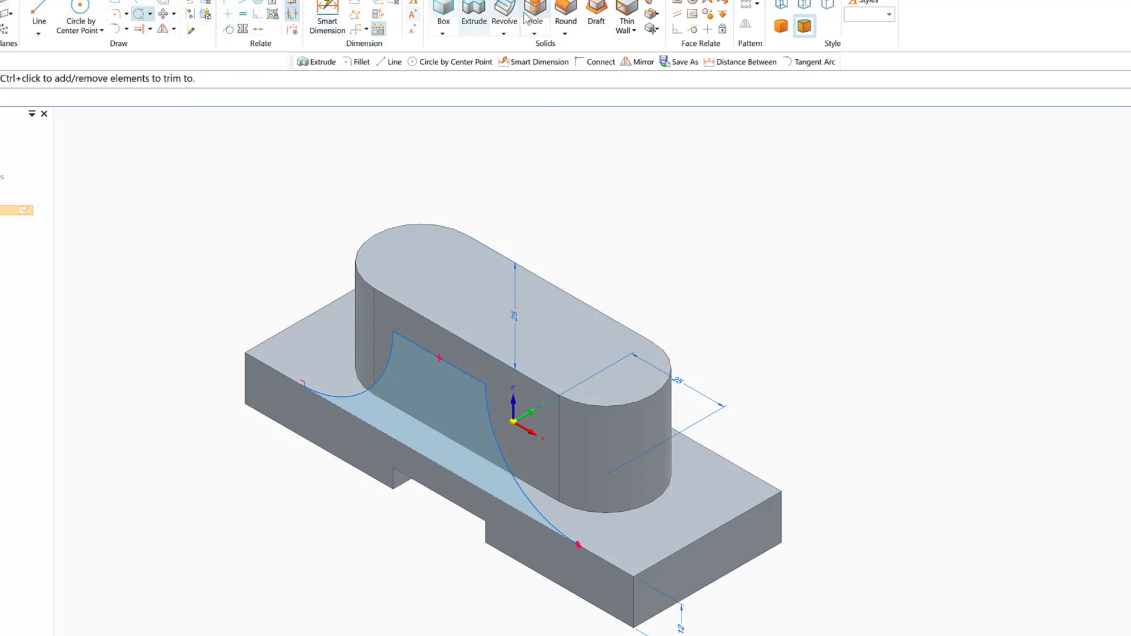
Extrude the open arc-and-line profile 40 mm across the block's depth, adding material on the inner side of the profile
click(470, 13)
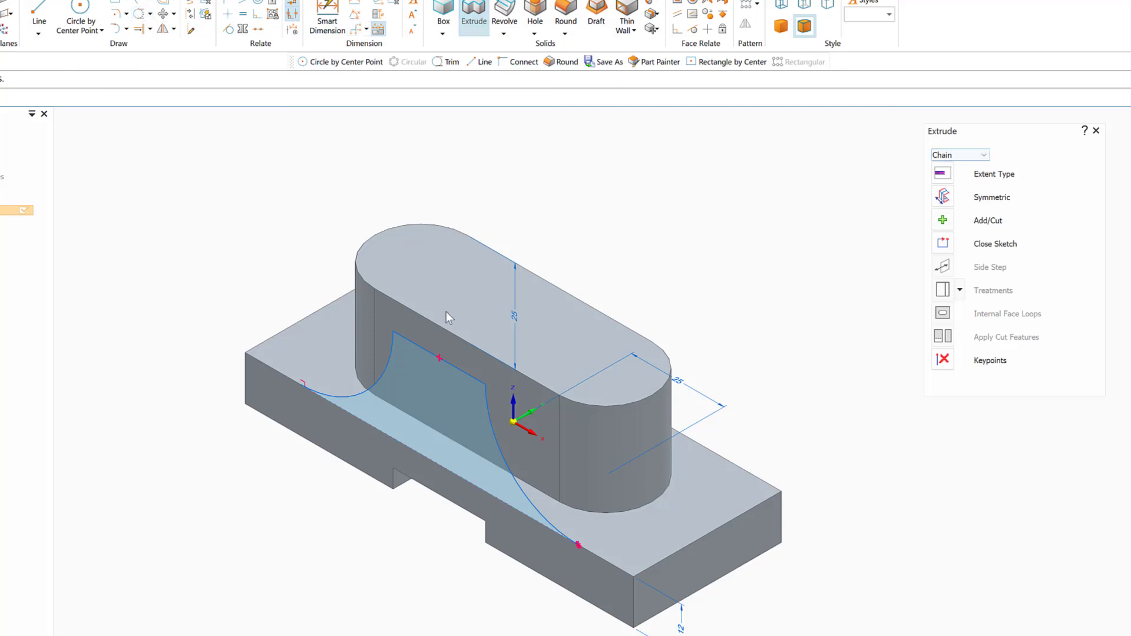
click(391, 354)
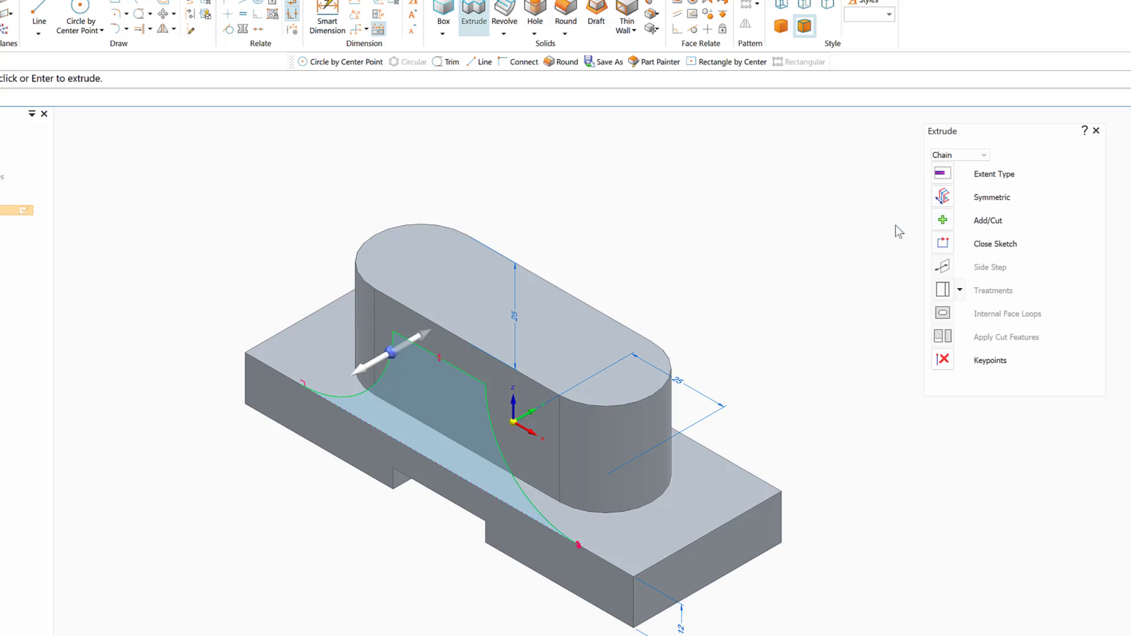
click(421, 336)
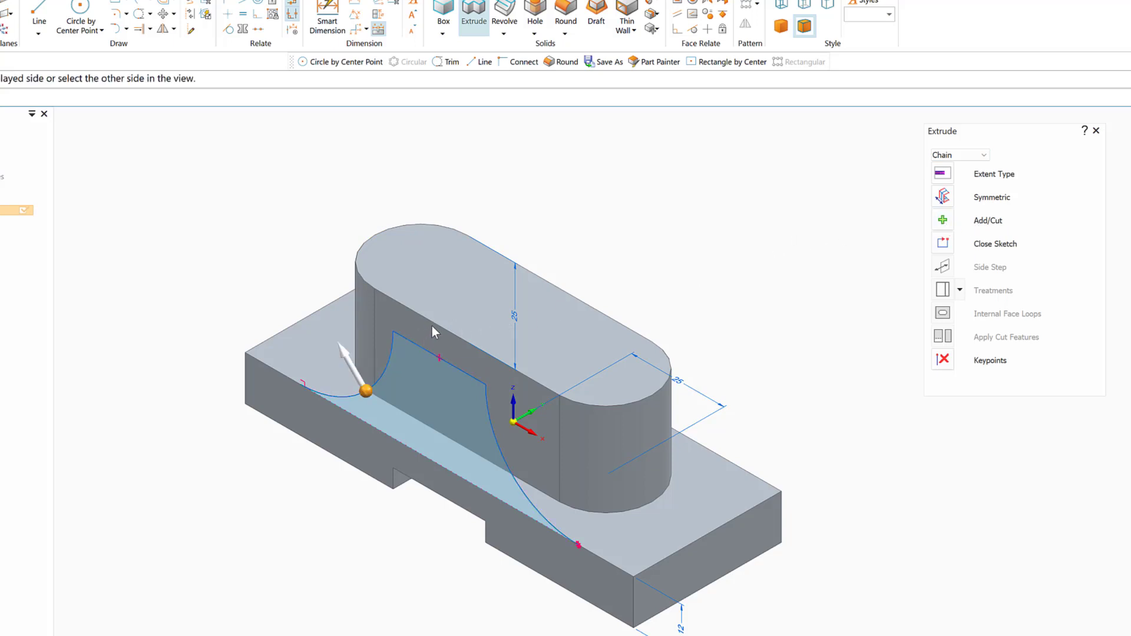
click(433, 388)
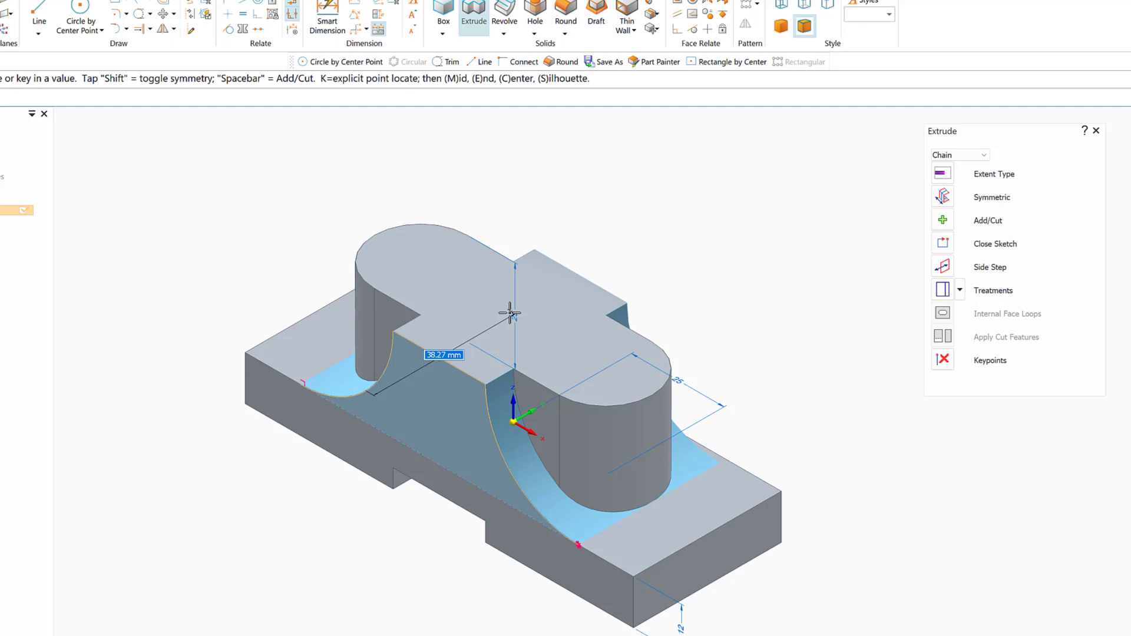
text(40)
key(Return)
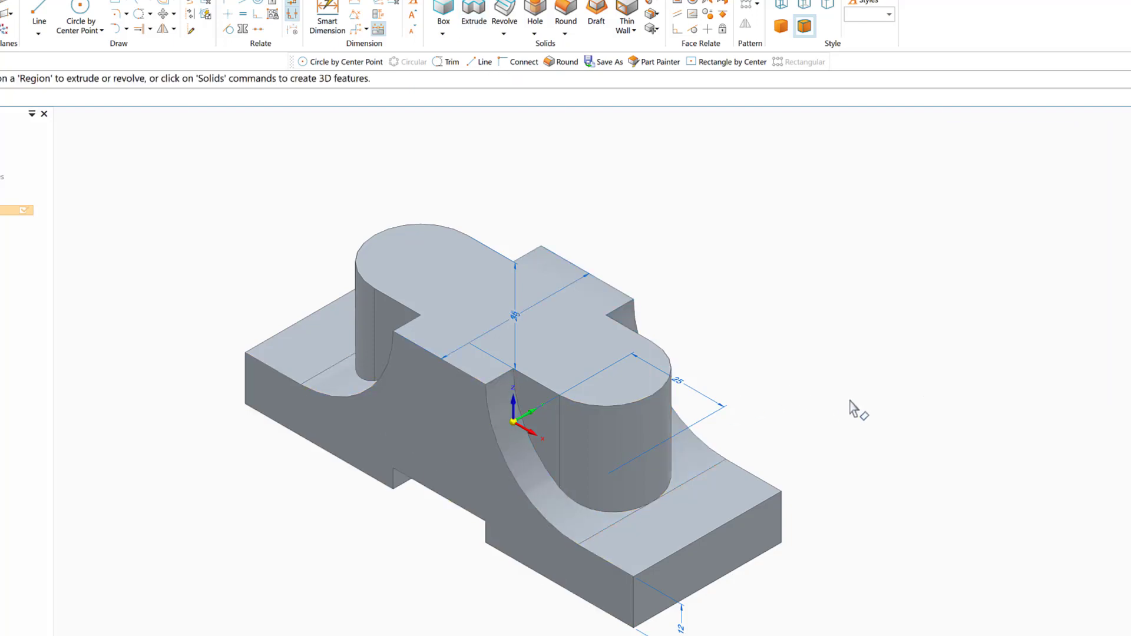
On the boss's top face, sketch two 12 mm diameter circles concentric with the rounded ends
middle_drag(855, 408, 934, 560)
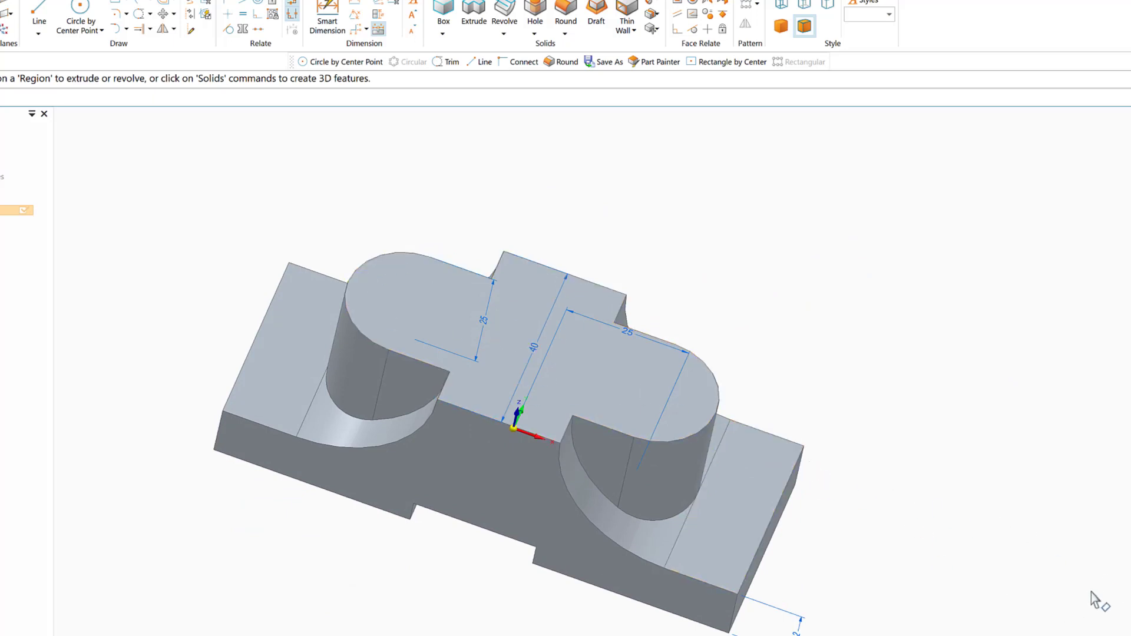
click(77, 5)
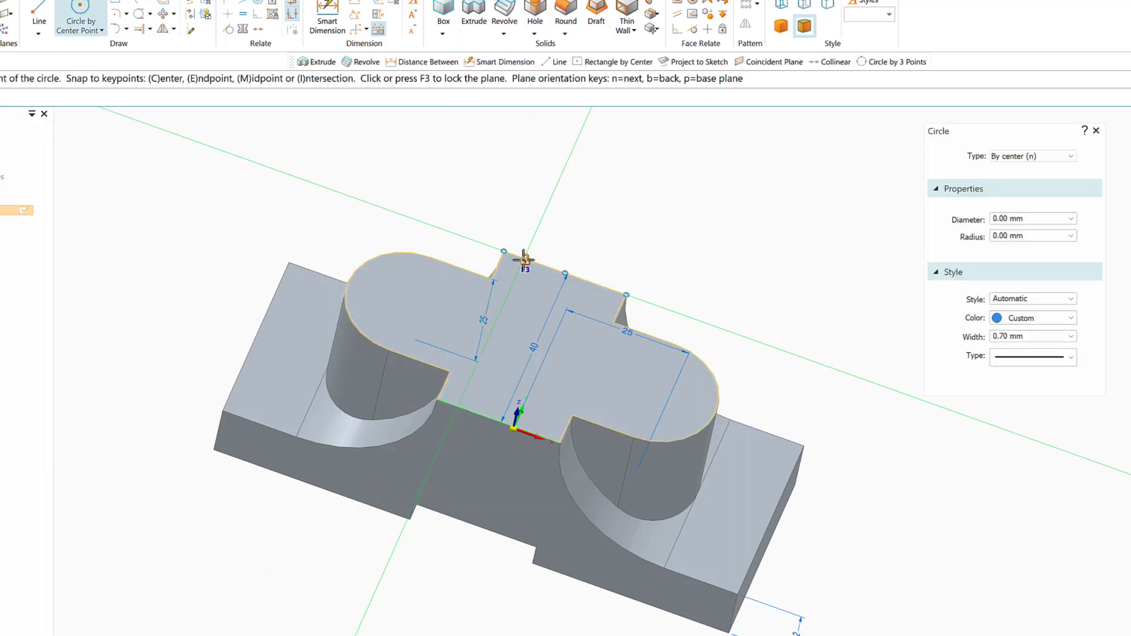
click(524, 260)
key(F3)
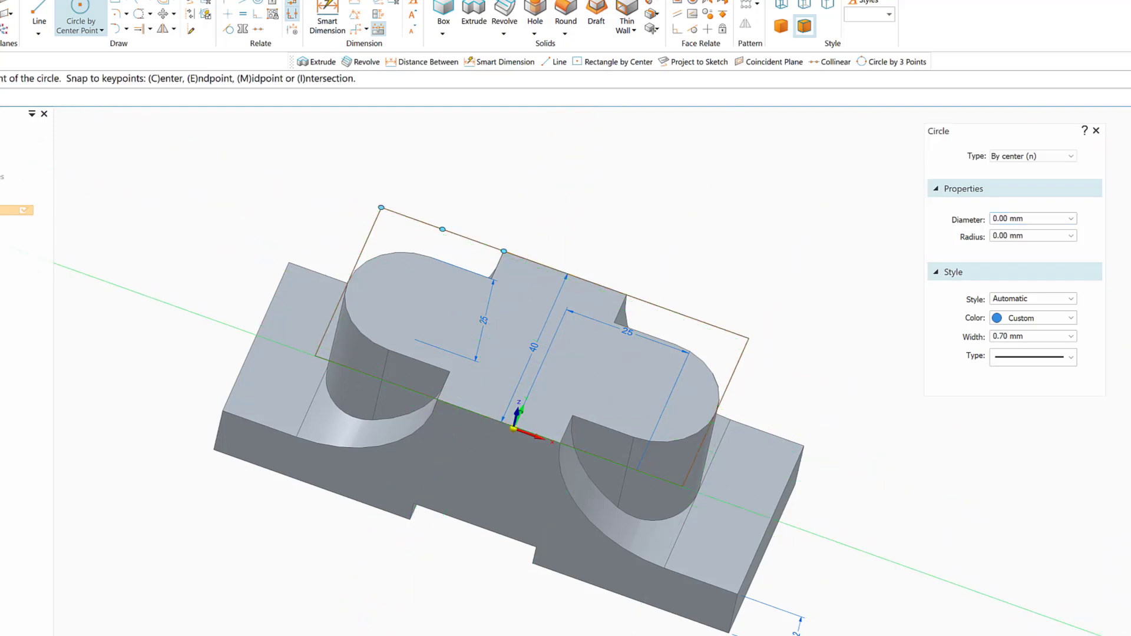
key(ctrl+h)
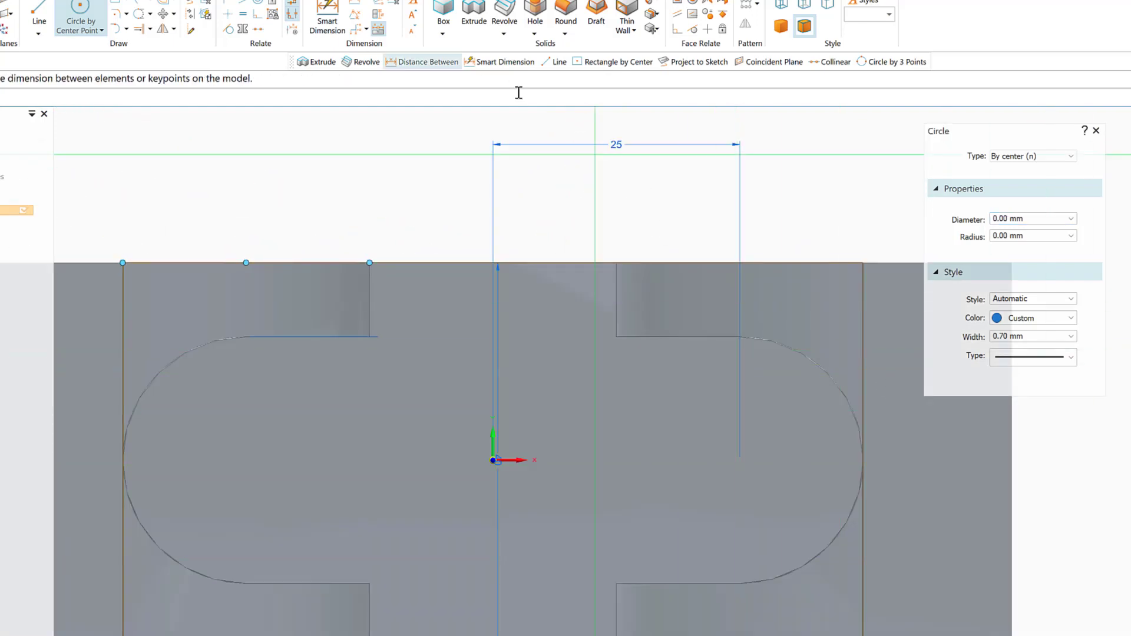
click(1003, 219)
text(1)
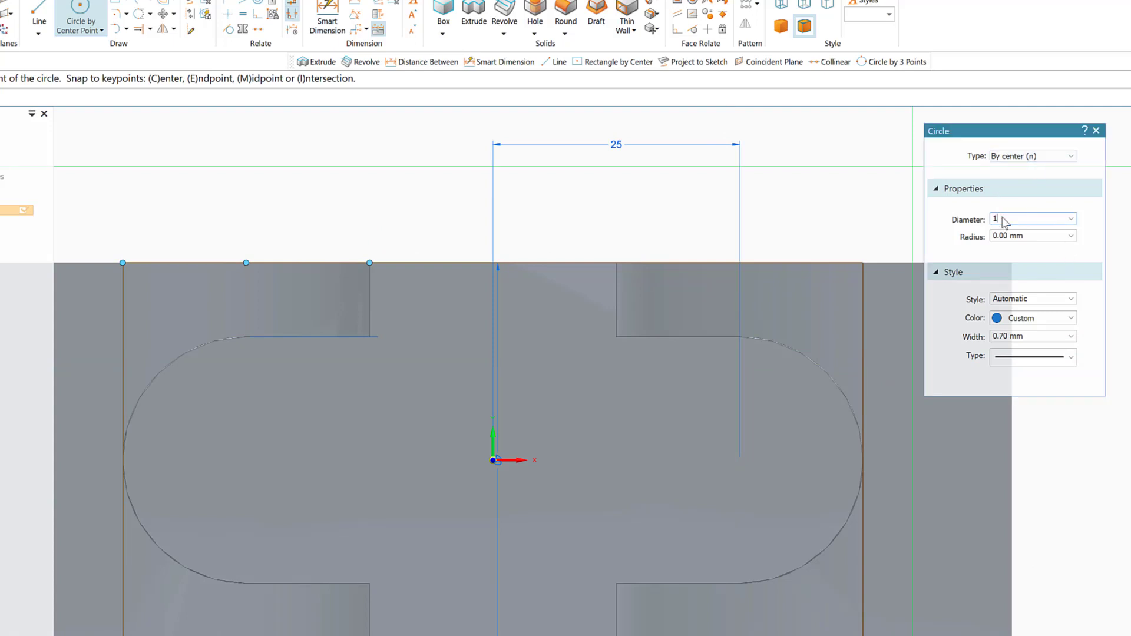
text(2)
key(Return)
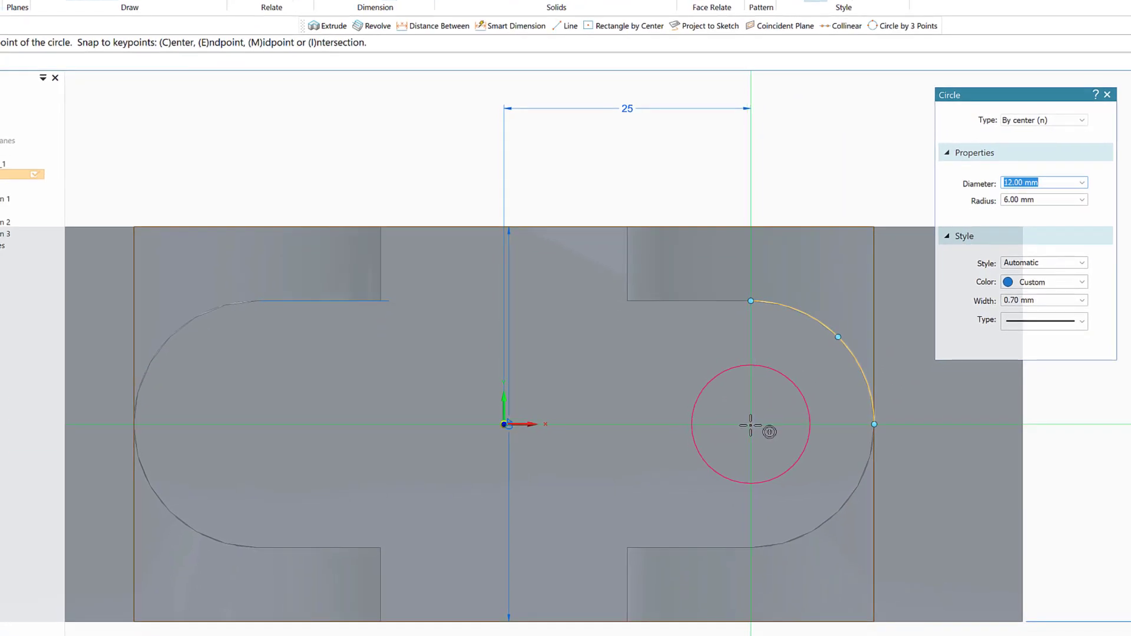
click(750, 424)
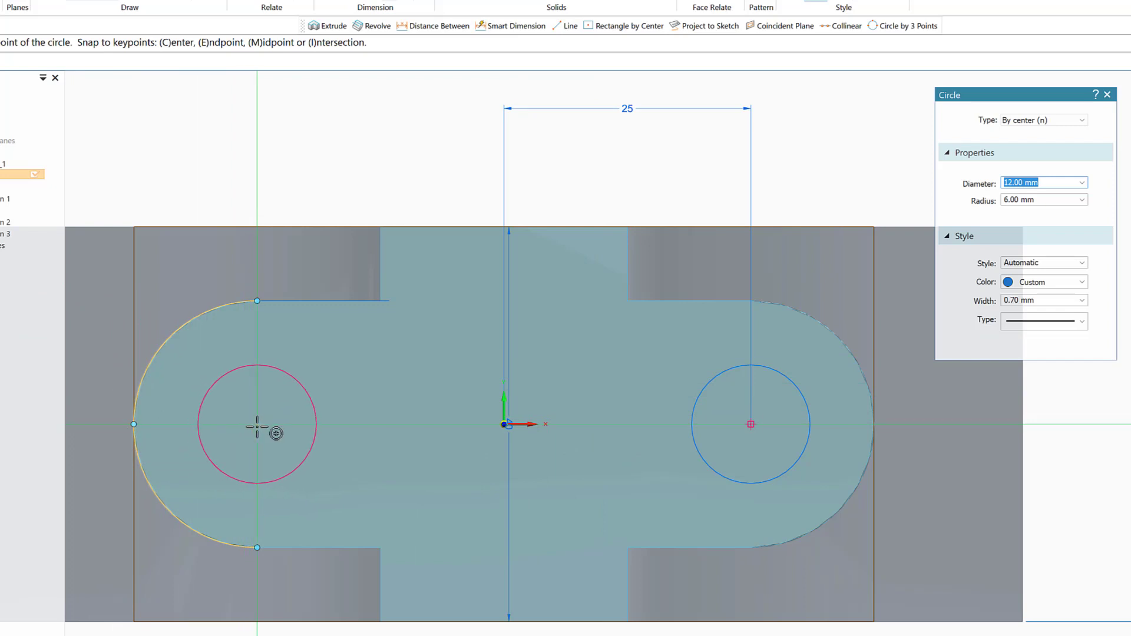
click(256, 424)
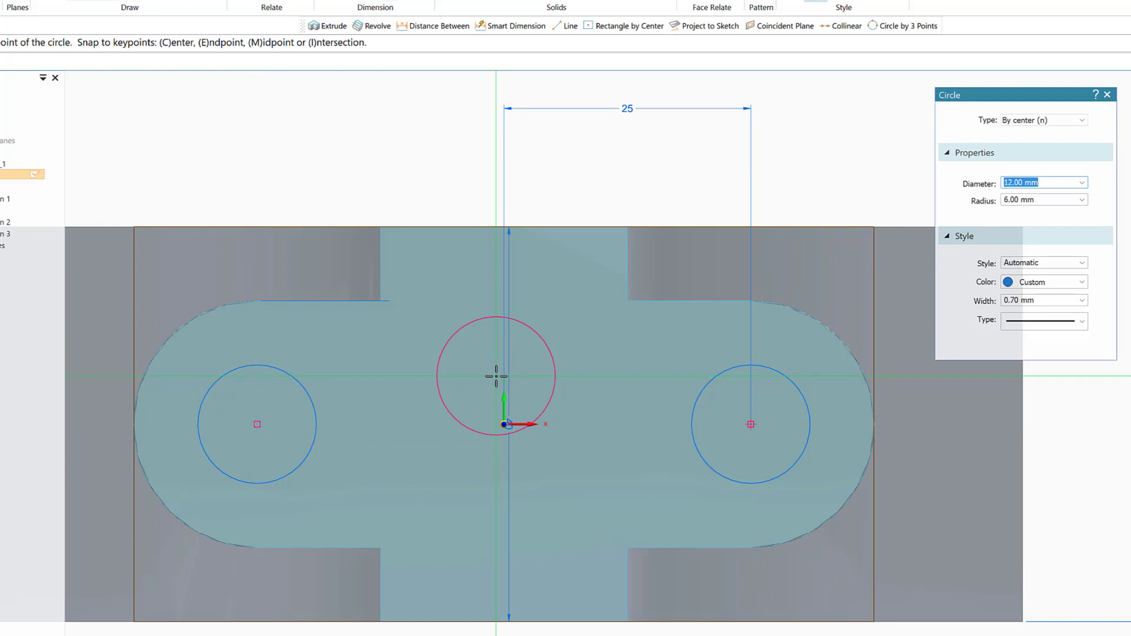
Sketch a 25 mm diameter circle on the boss's top face, centred on the origin
text(25)
key(Return)
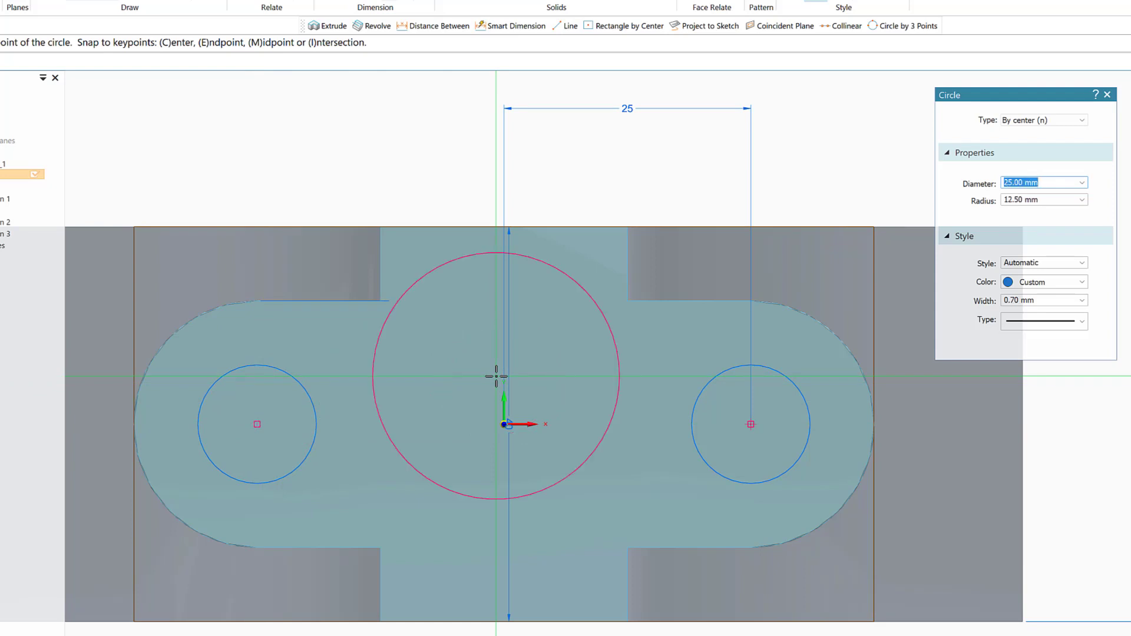
click(504, 424)
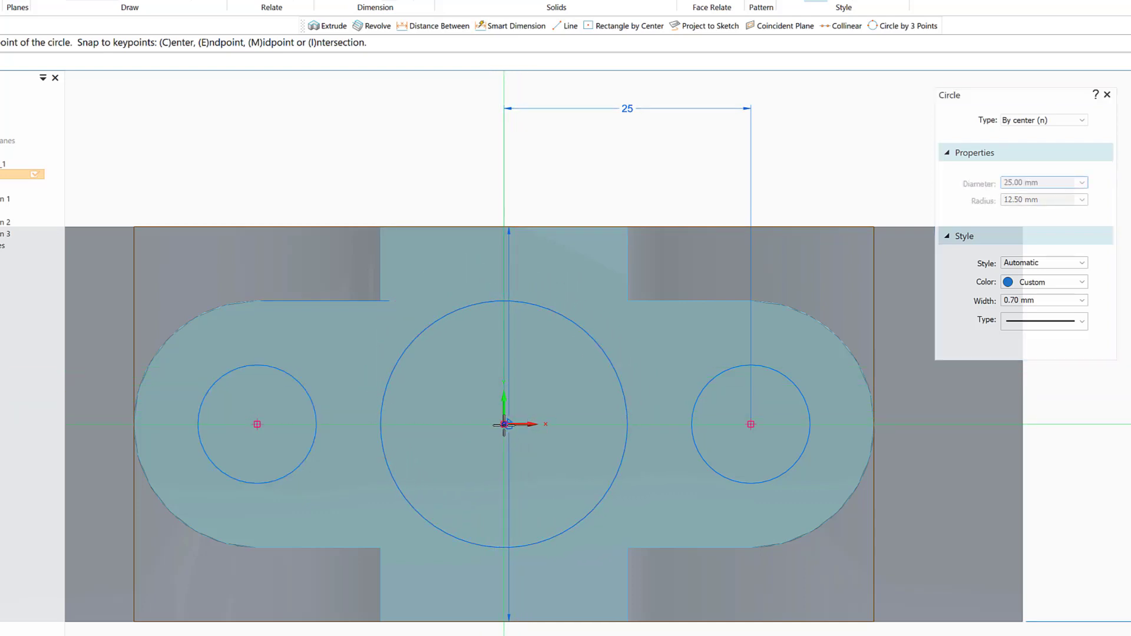
right_click(281, 149)
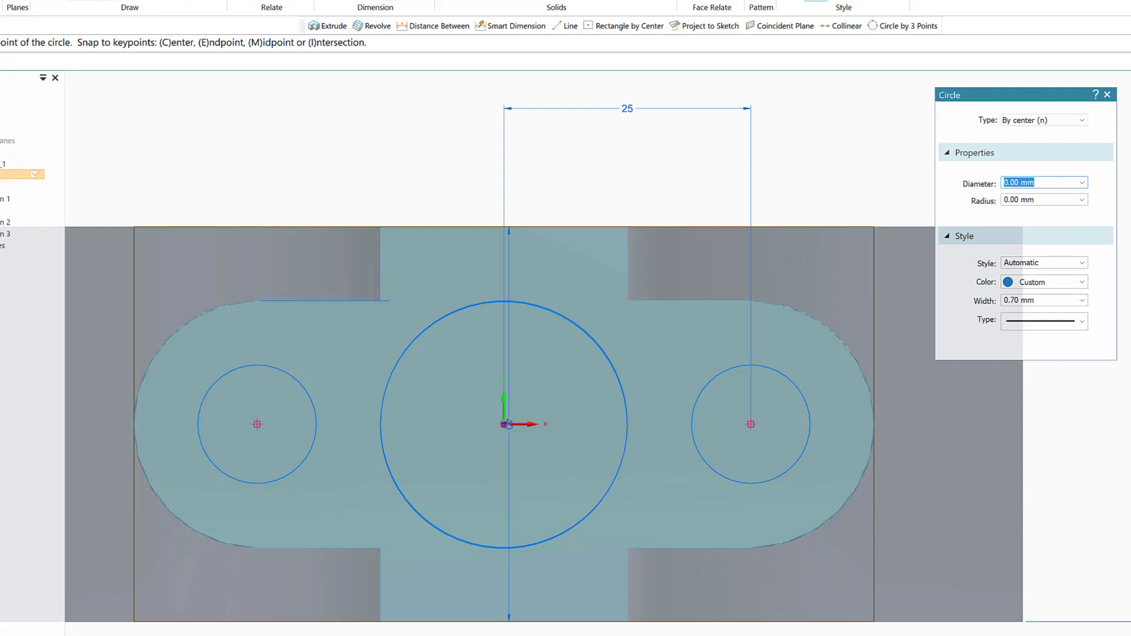
Extrude the central 25 mm circle 28 mm upward from the boss's top face
click(1098, 570)
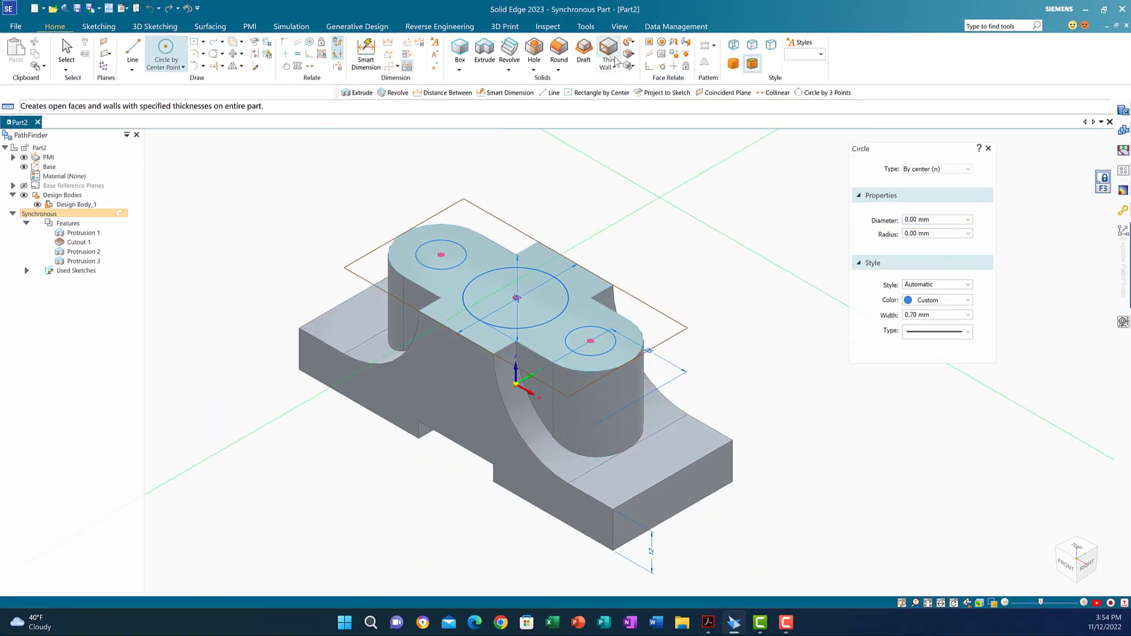
click(485, 51)
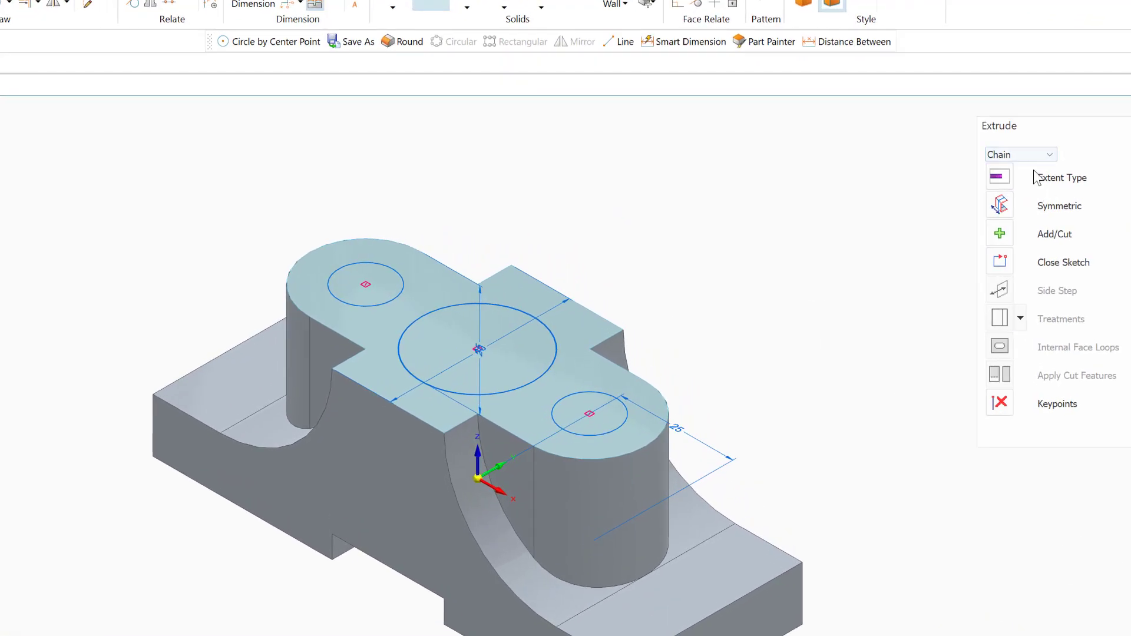
click(503, 305)
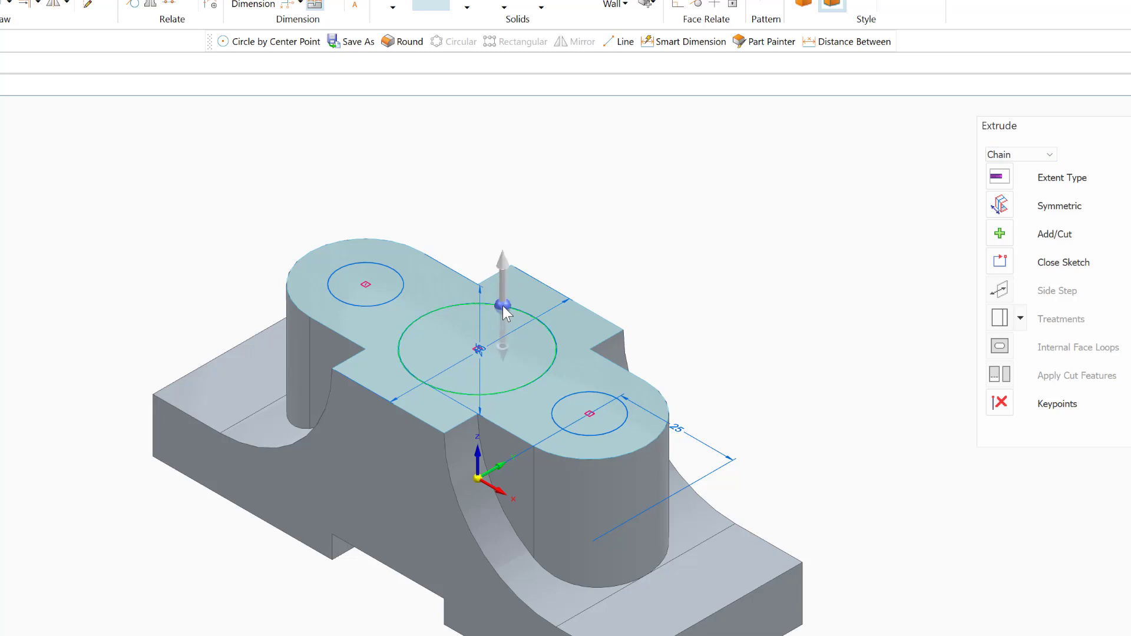
click(502, 270)
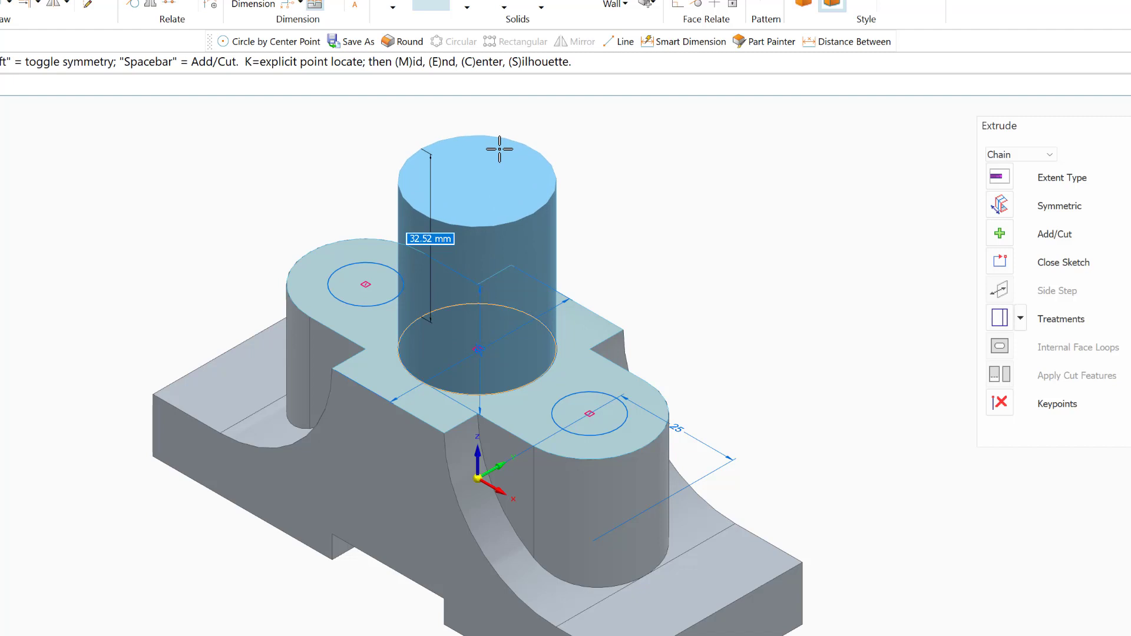
text(2)
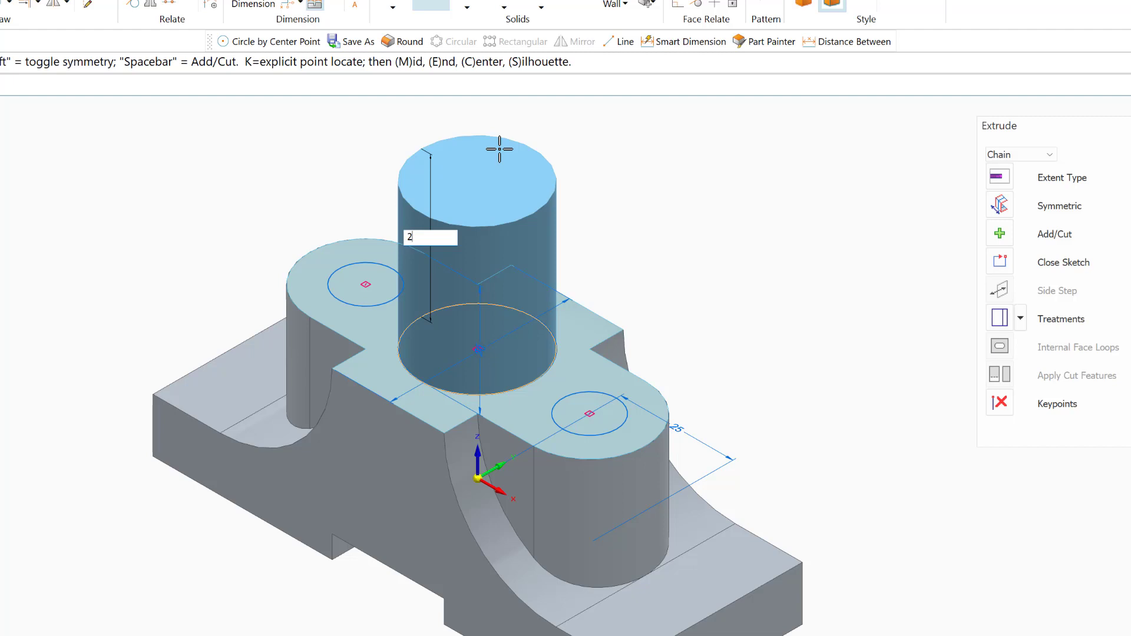
text(8)
key(Return)
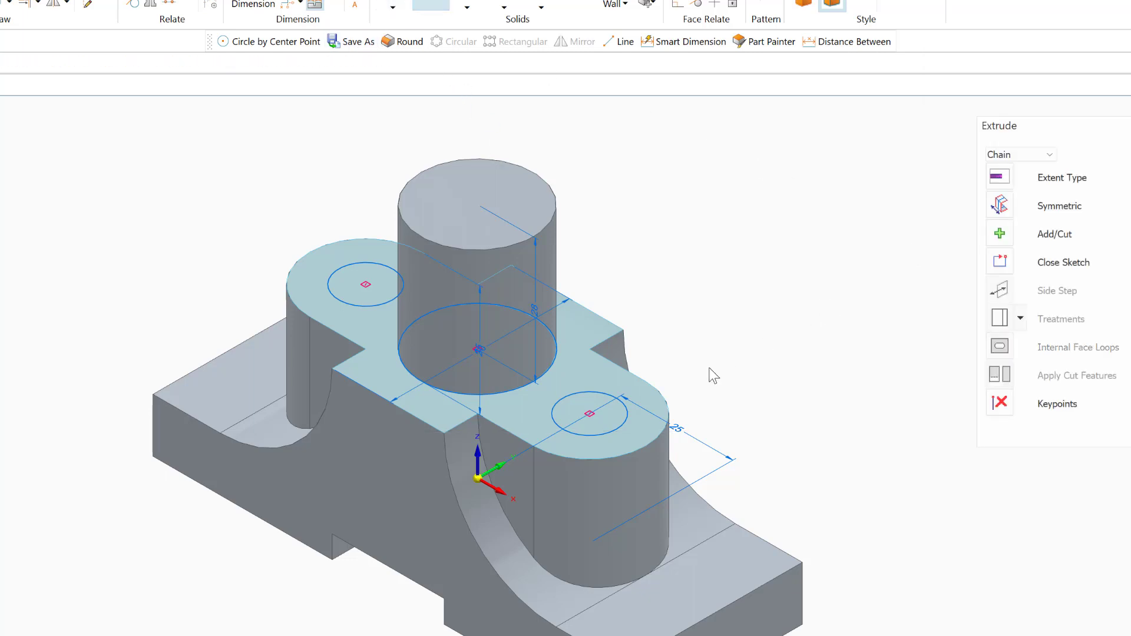
Cut the two 12 mm end circles downward as Through All holes through the boss and base
click(607, 433)
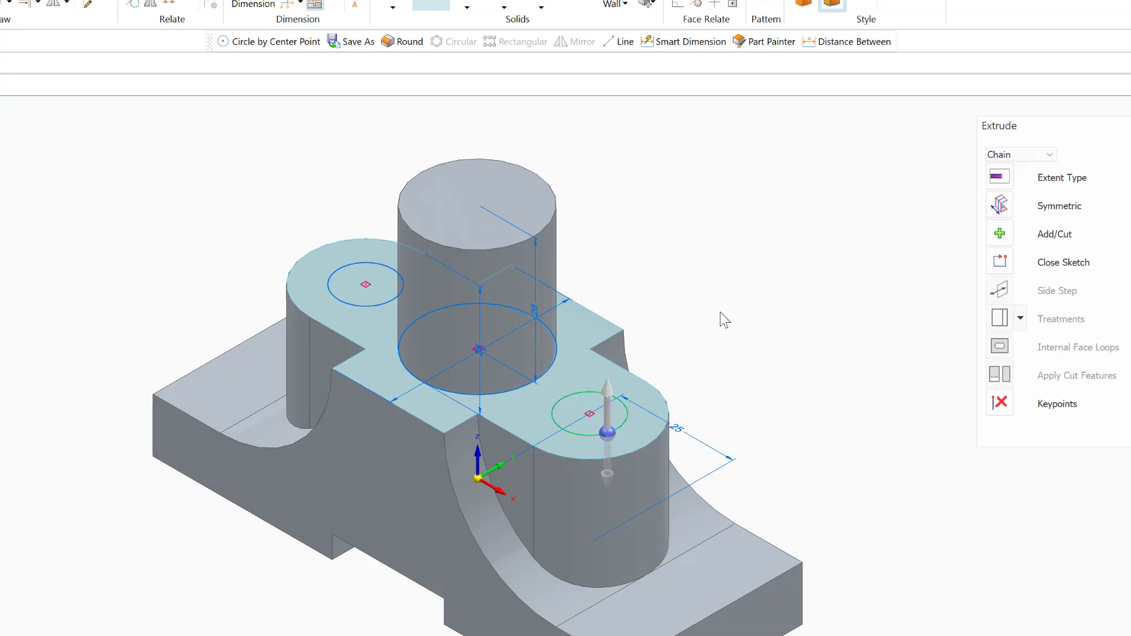
click(337, 298)
click(999, 233)
click(1017, 279)
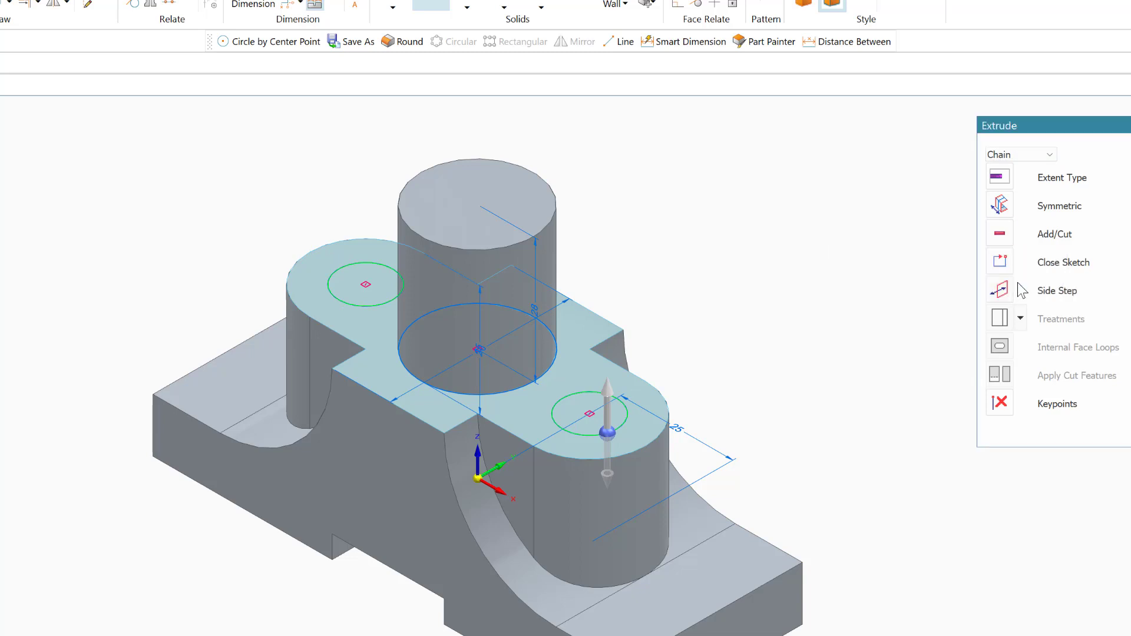
click(605, 466)
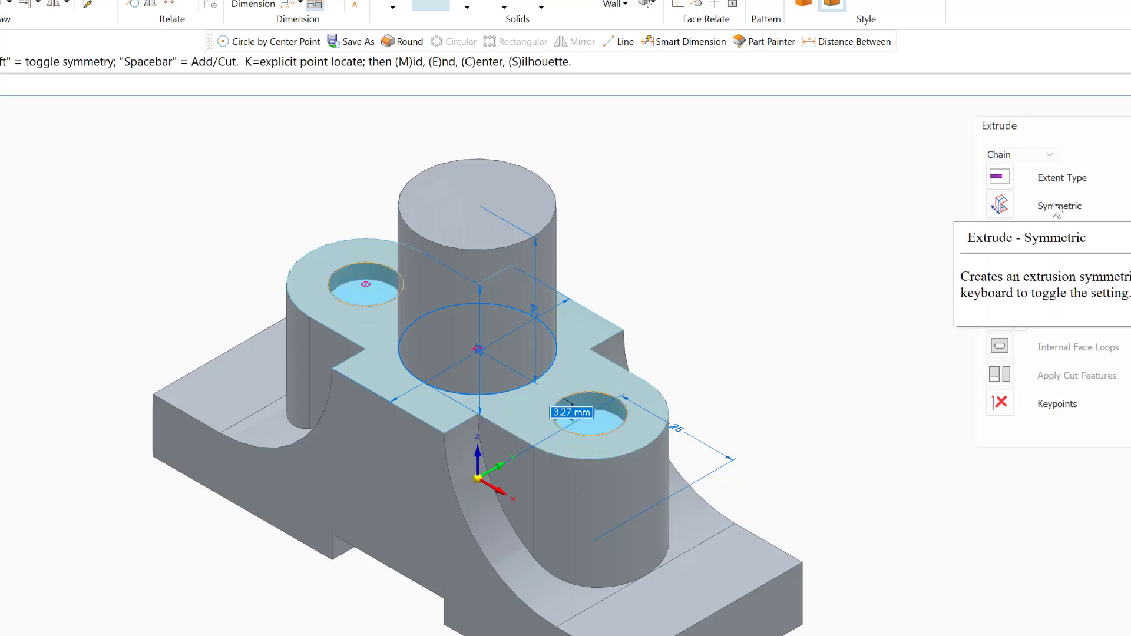
click(1041, 180)
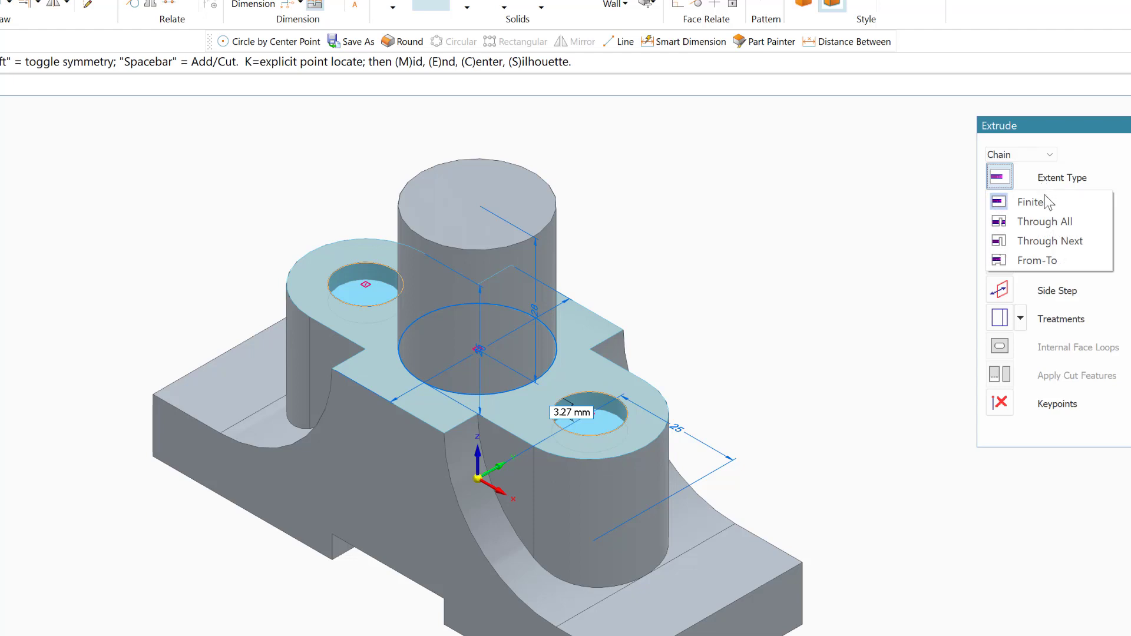
click(1042, 223)
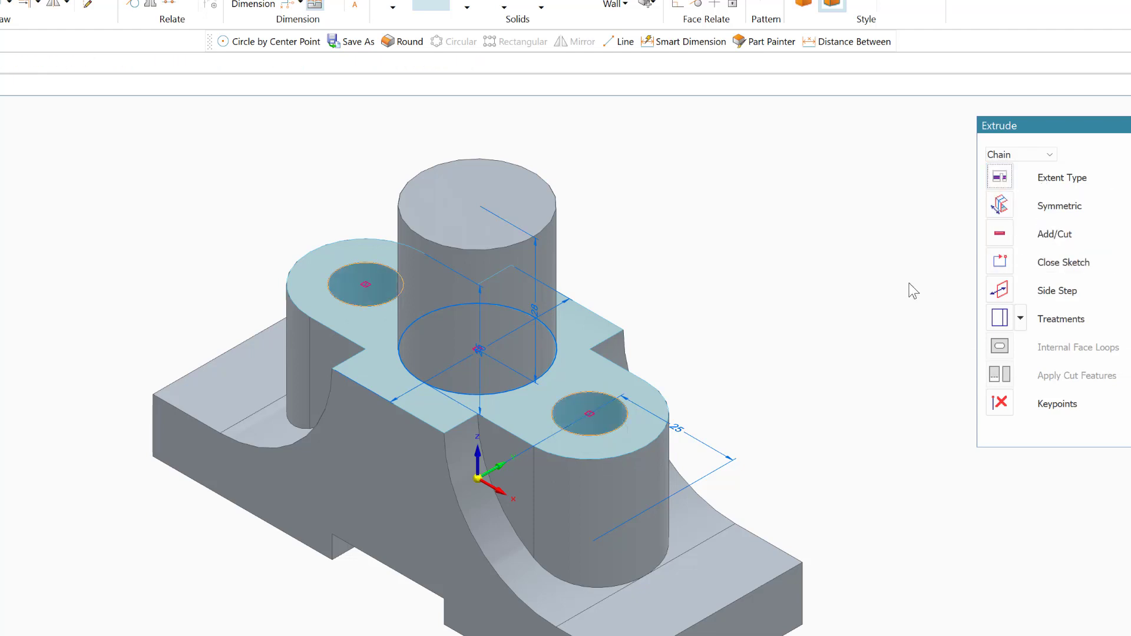
click(451, 496)
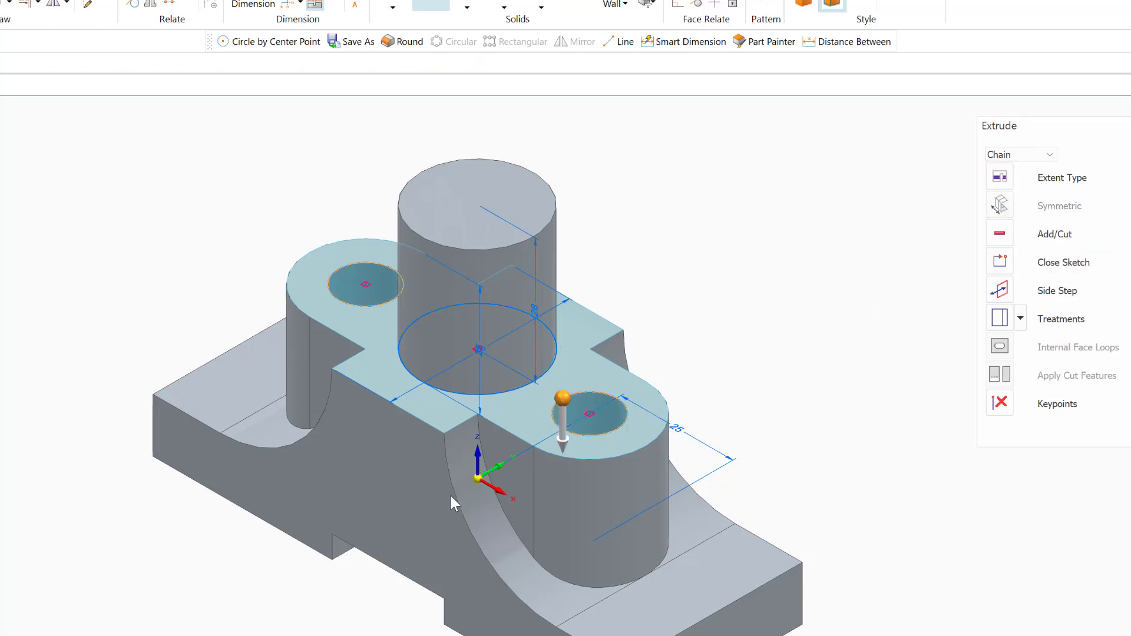
click(564, 439)
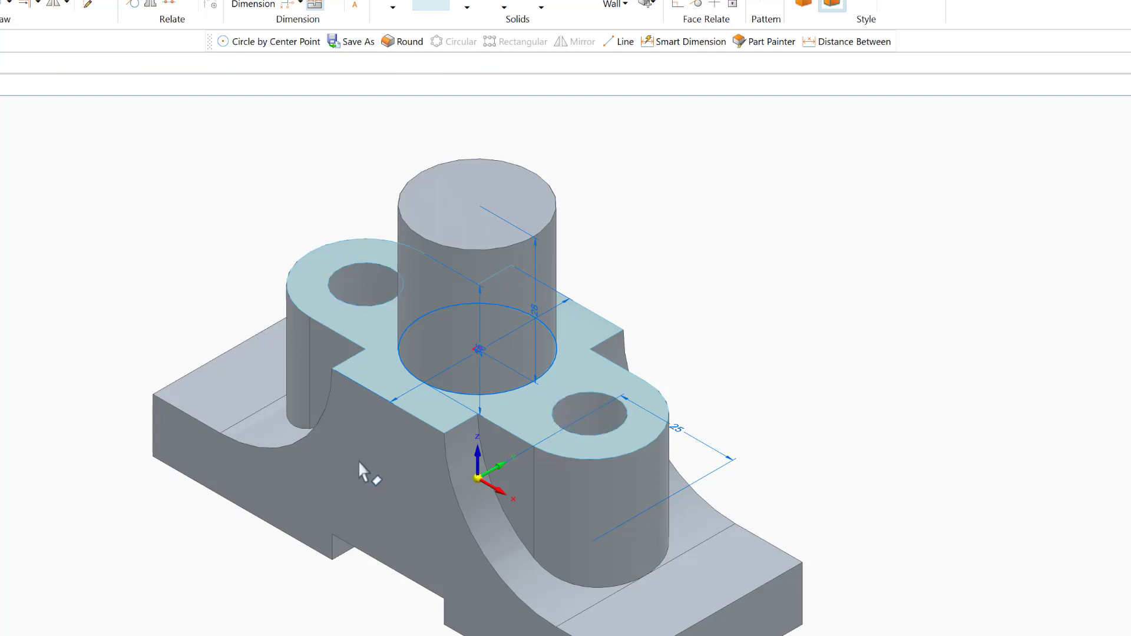
middle_drag(818, 302, 911, 133)
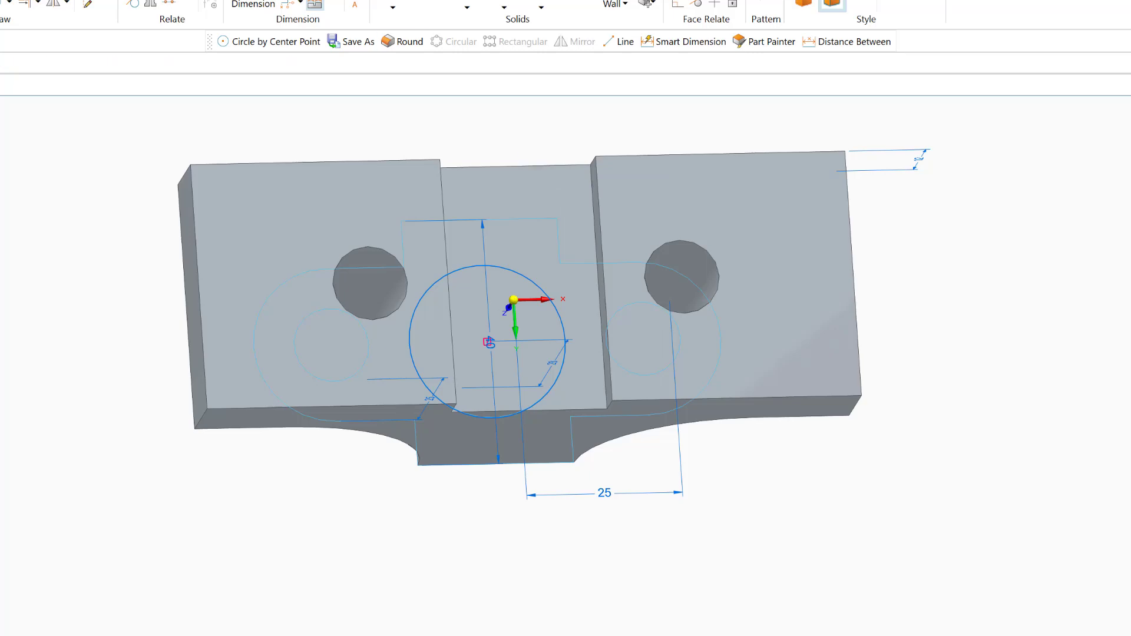
On the base's underside, sketch two 24 mm diameter circles concentric with the two 12 mm through holes
click(275, 41)
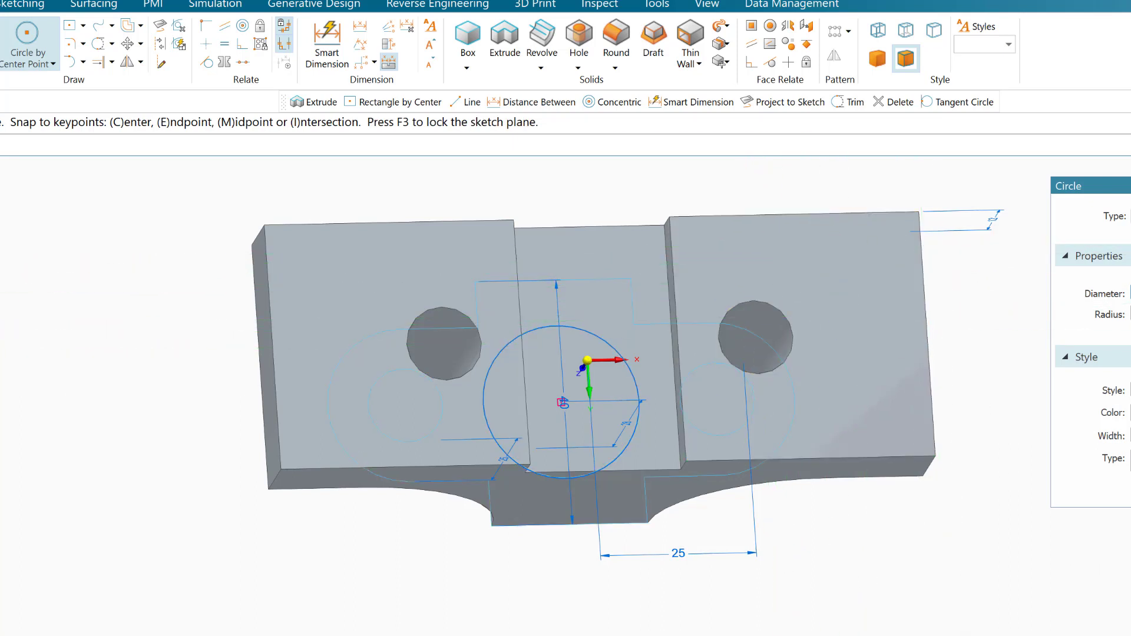
key(ctrl+h)
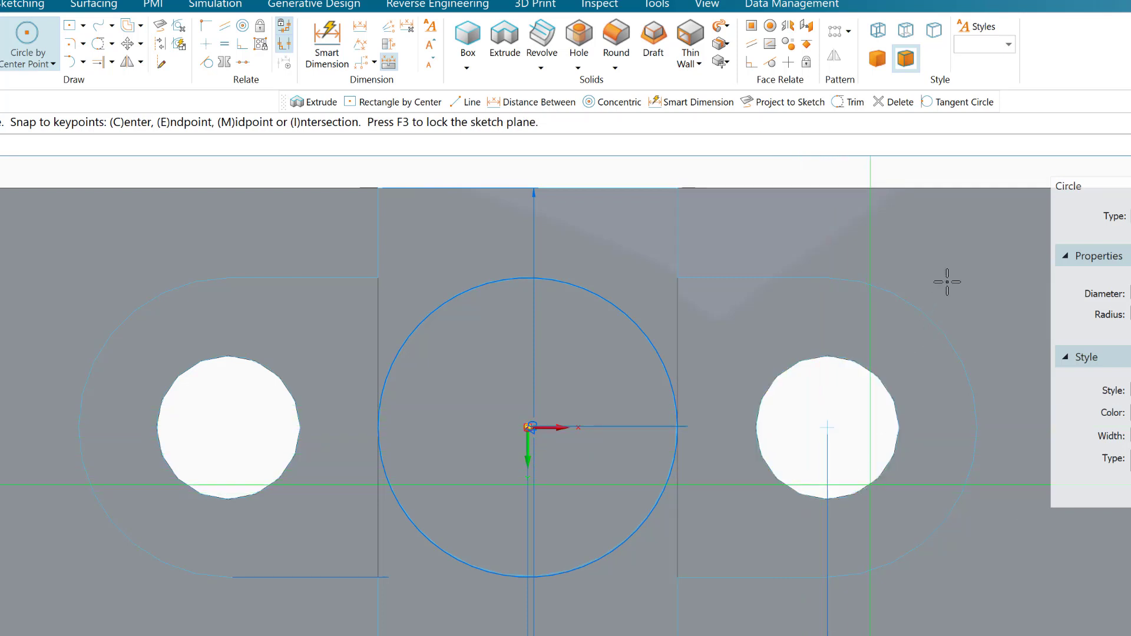
click(926, 189)
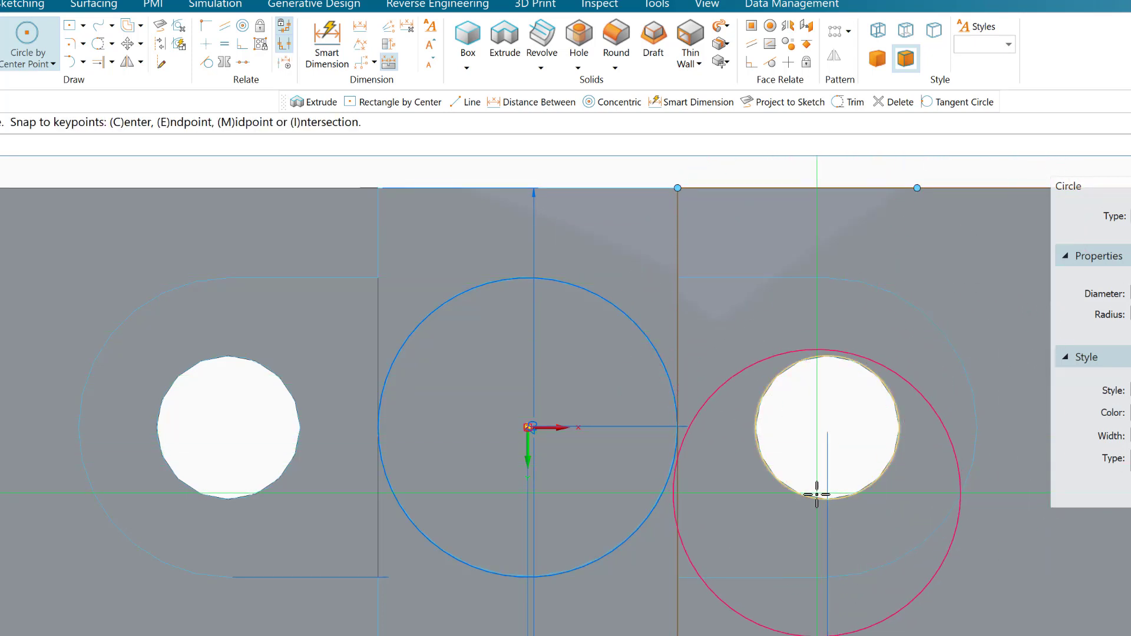
click(827, 428)
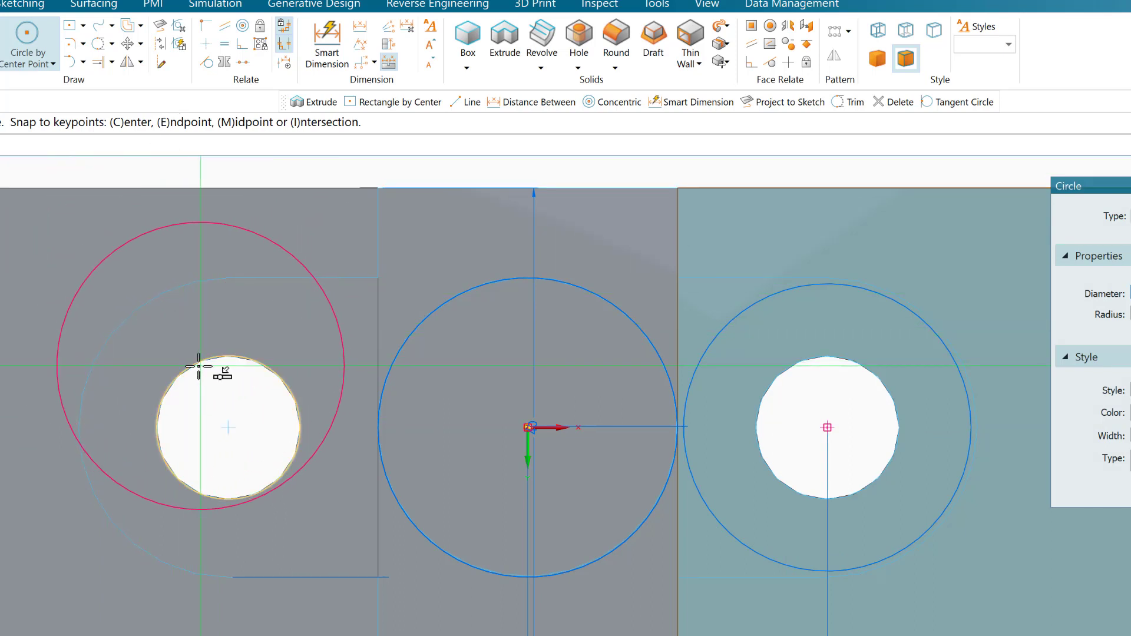
click(227, 427)
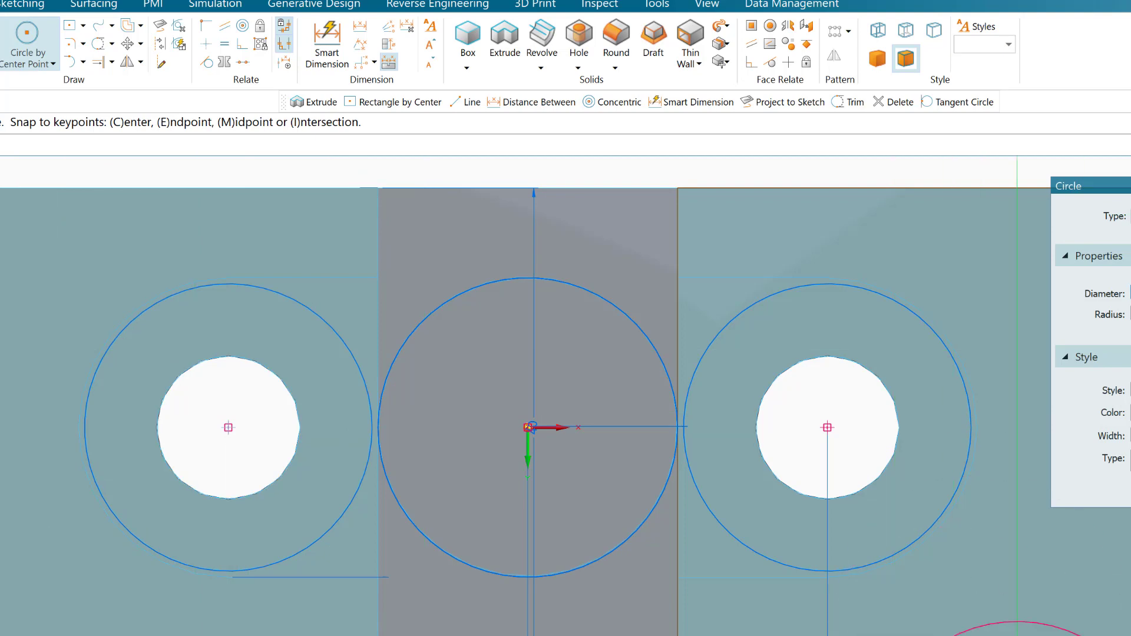
Cut the two 24 mm circles 8 mm deep into the underside as counterbores around the 12 mm holes
middle_drag(566, 396, 551, 306)
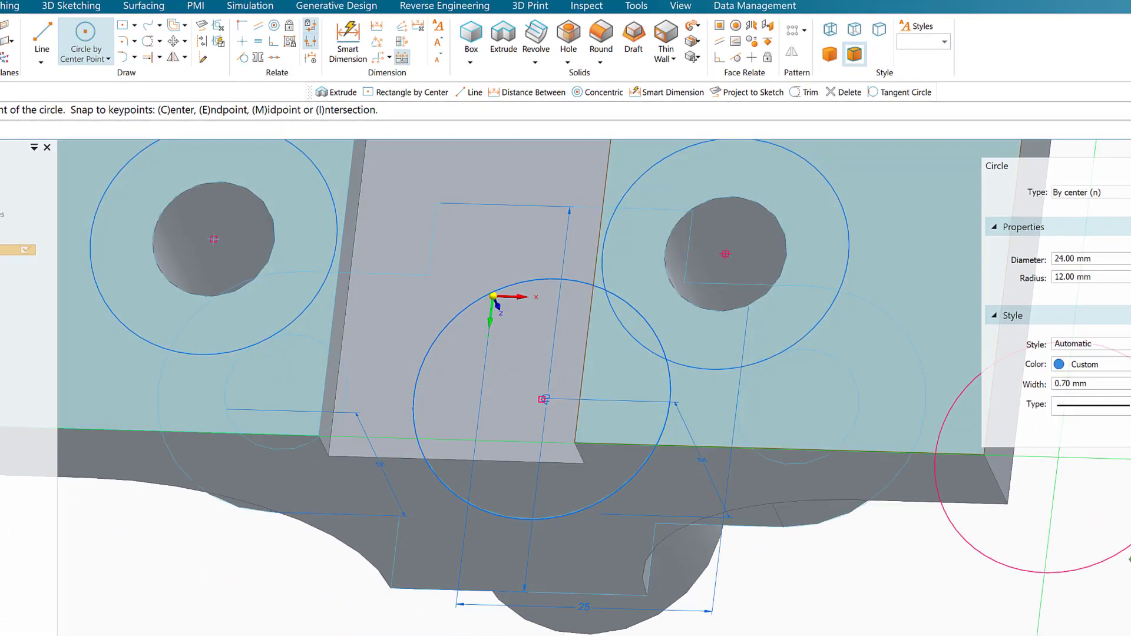
click(504, 50)
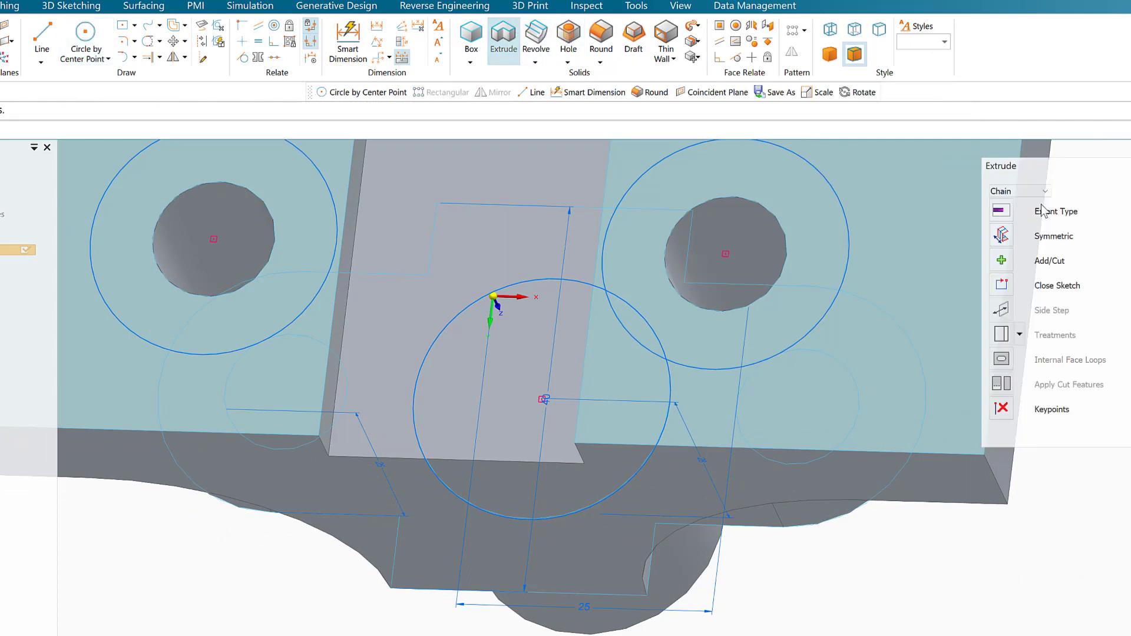
click(1002, 260)
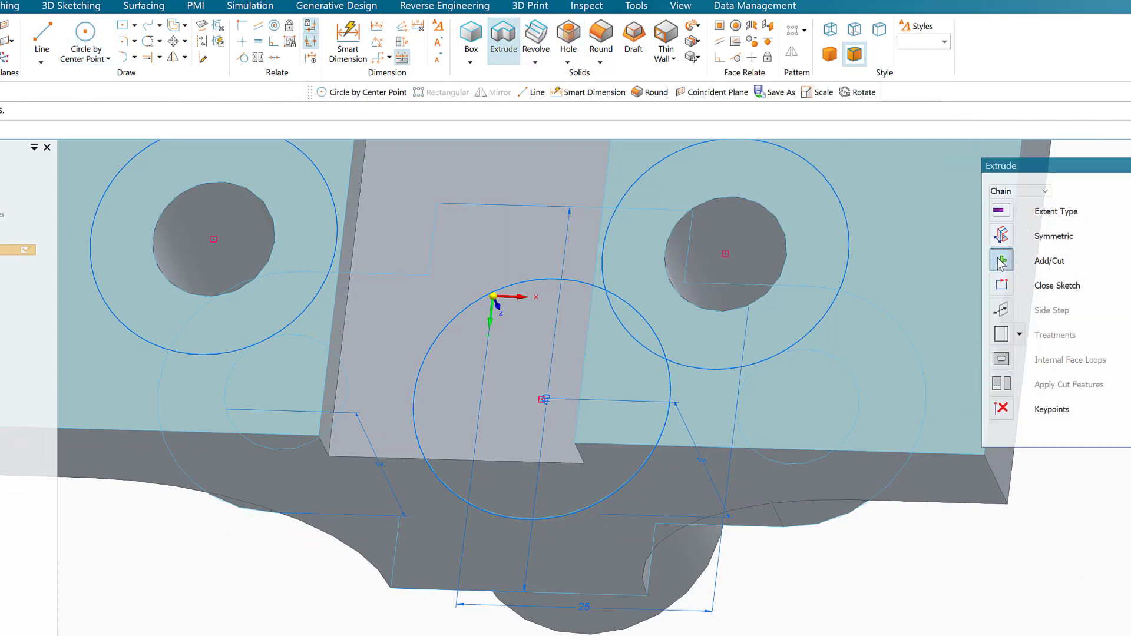
click(1017, 299)
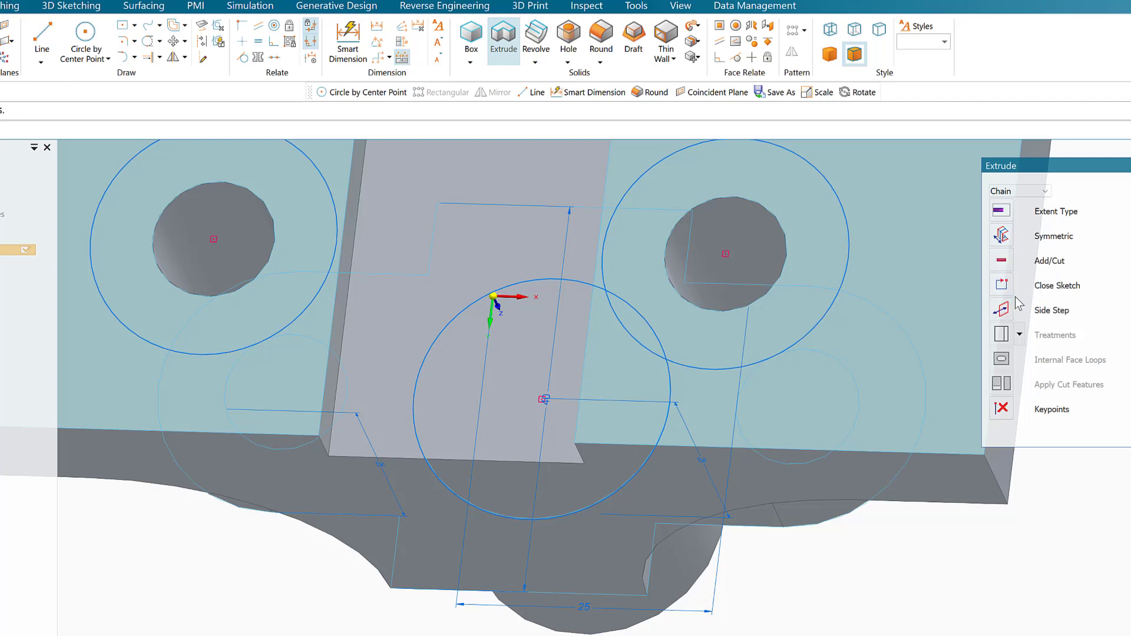
click(848, 247)
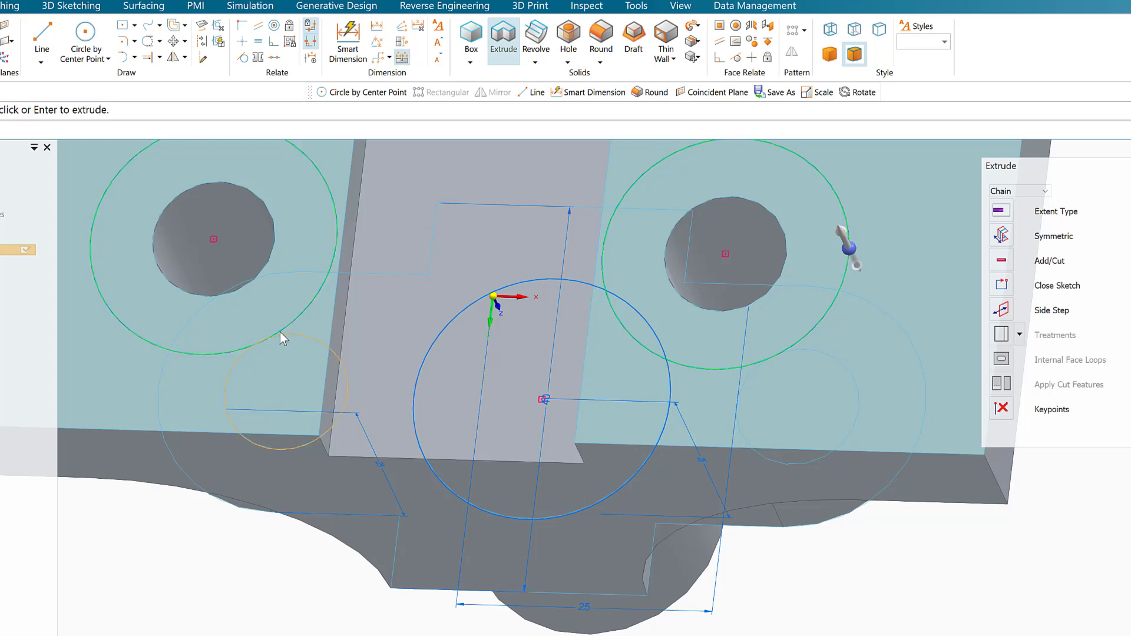
click(850, 246)
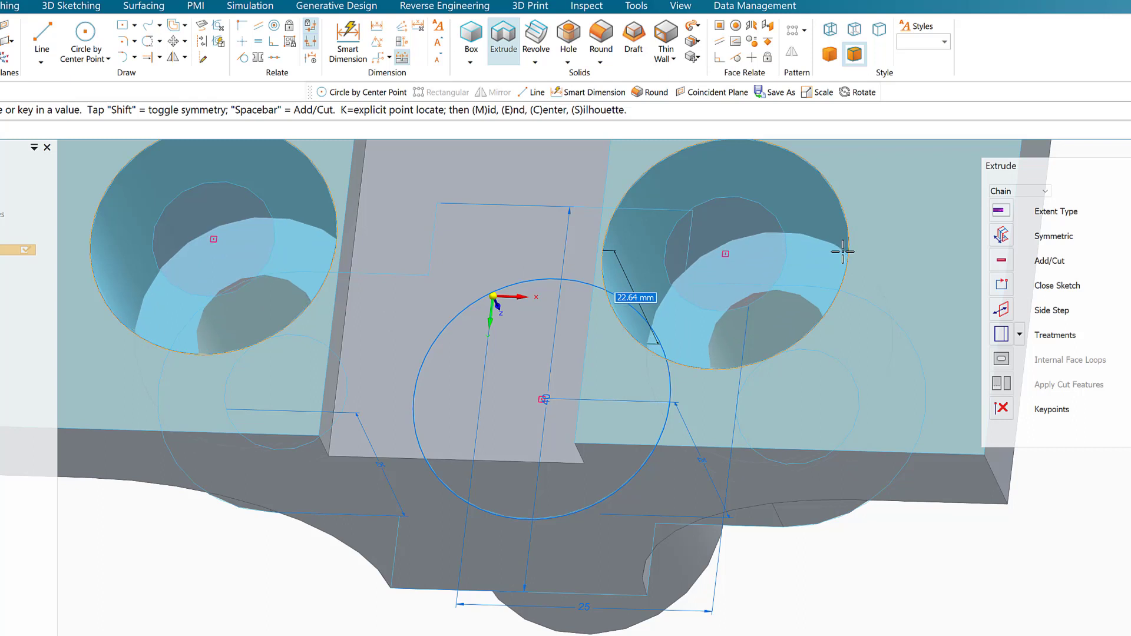
text(8)
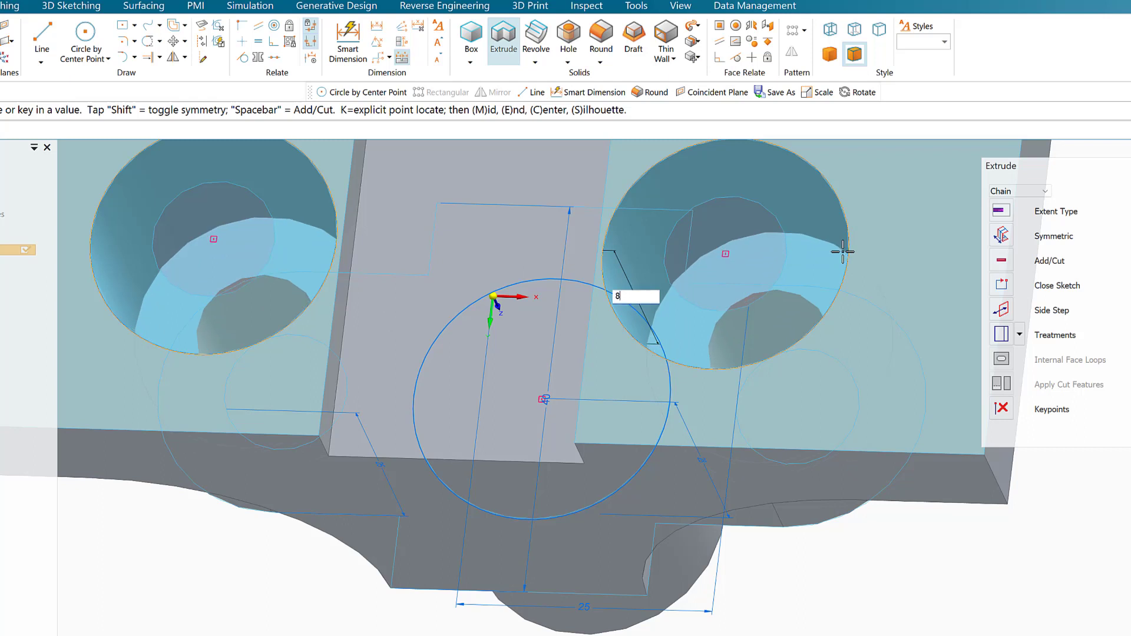
key(Return)
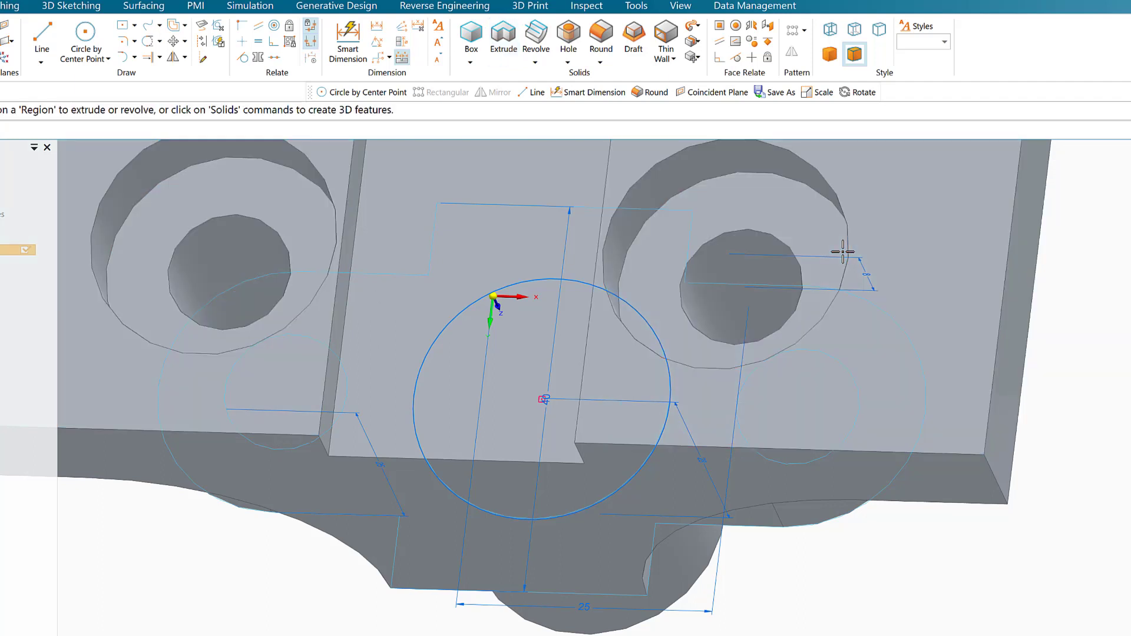
Lock sketching to the central cylinder's top face and draw a 25 mm diameter circle centred on its axis
middle_drag(1096, 322, 1095, 485)
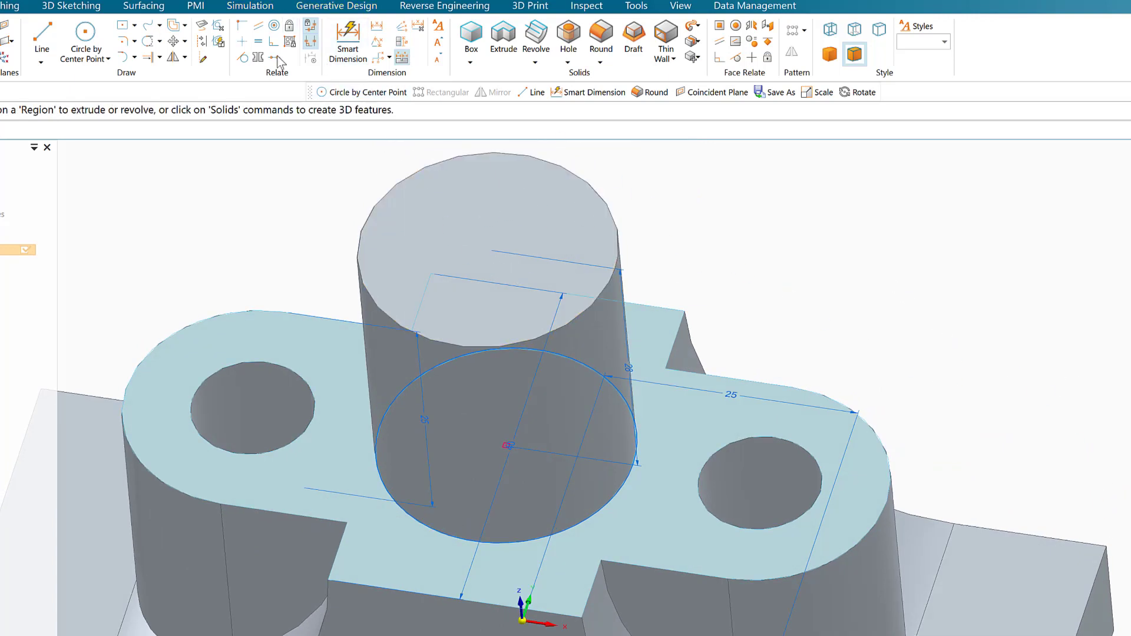
click(85, 31)
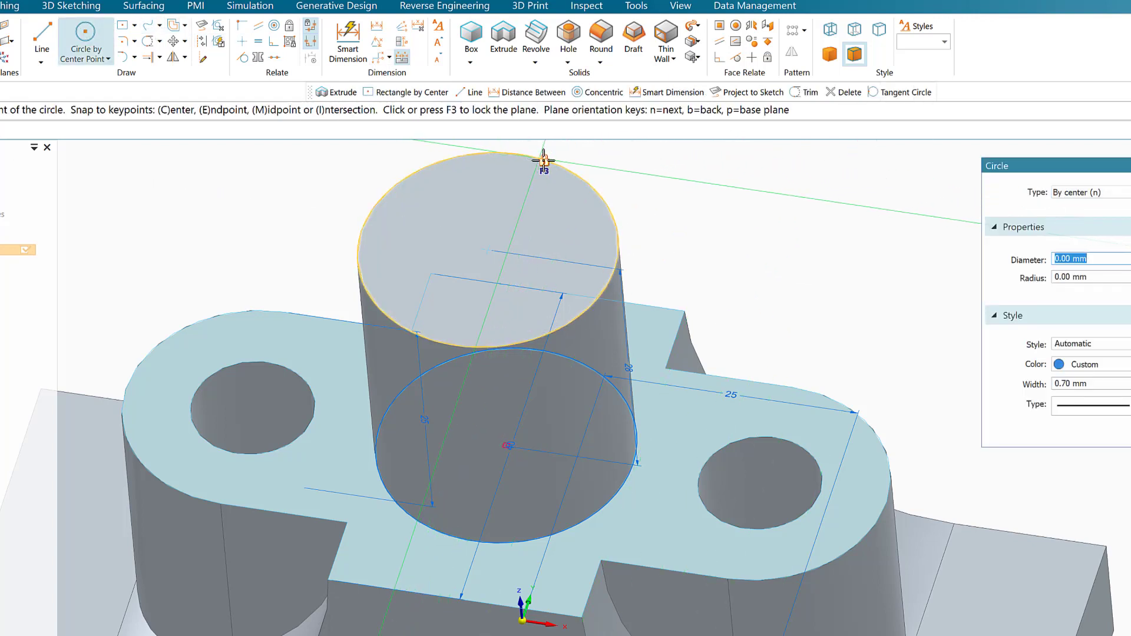
key(F3)
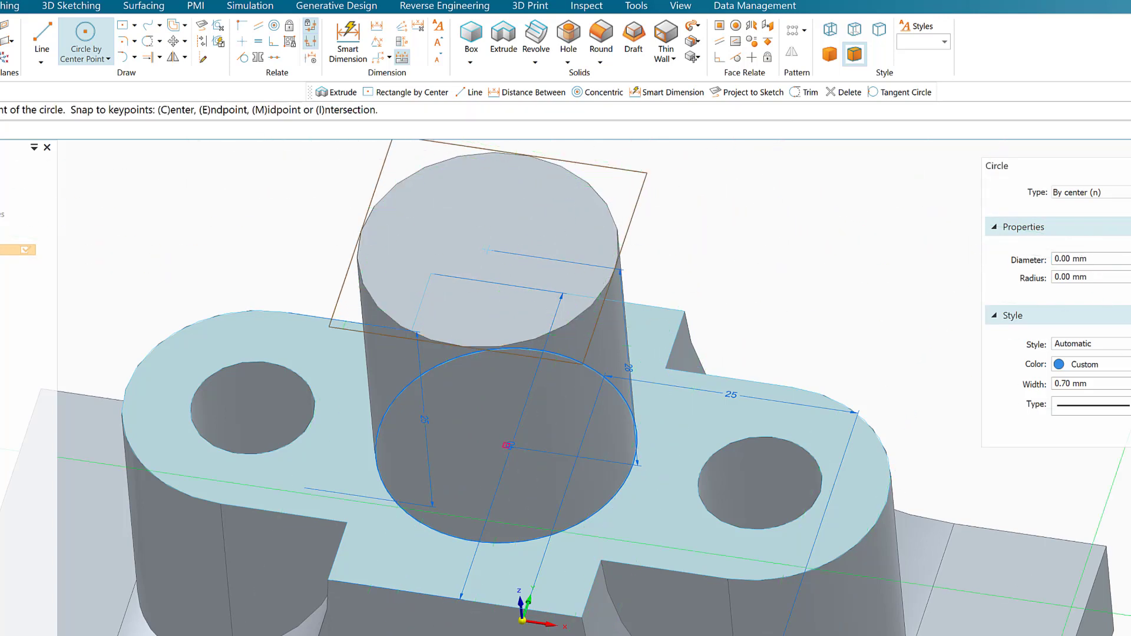
key(ctrl+h)
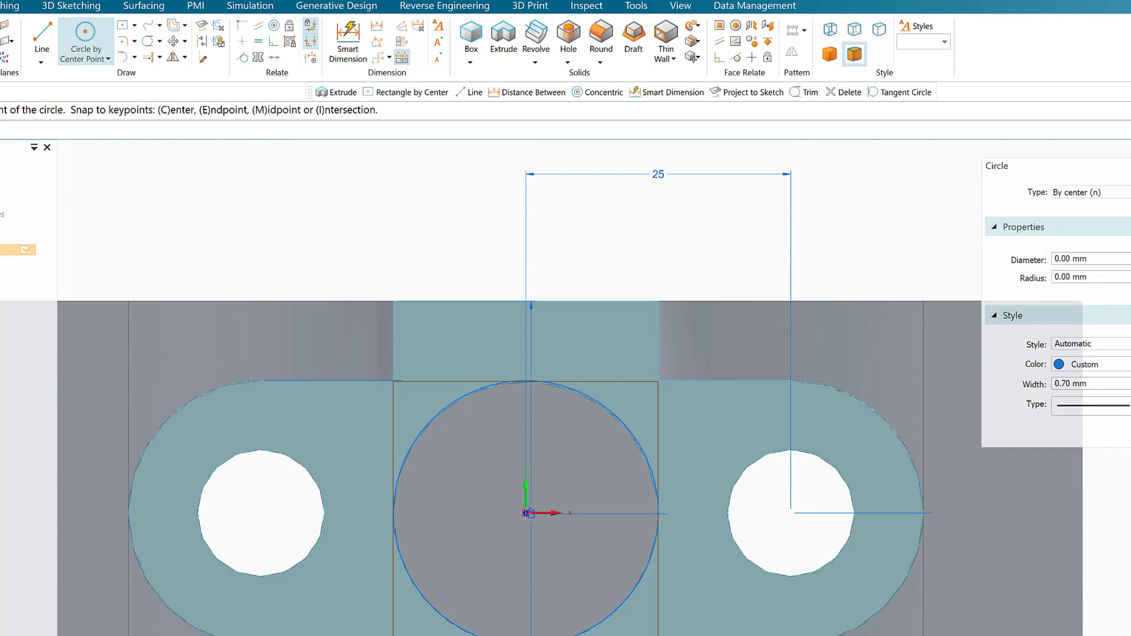
shift+middle_drag(634, 501, 634, 502)
mouse_move(588, 462)
shift+middle_down()
mouse_move(637, 408)
mouse_move(696, 372)
mouse_move(732, 373)
shift+middle_up()
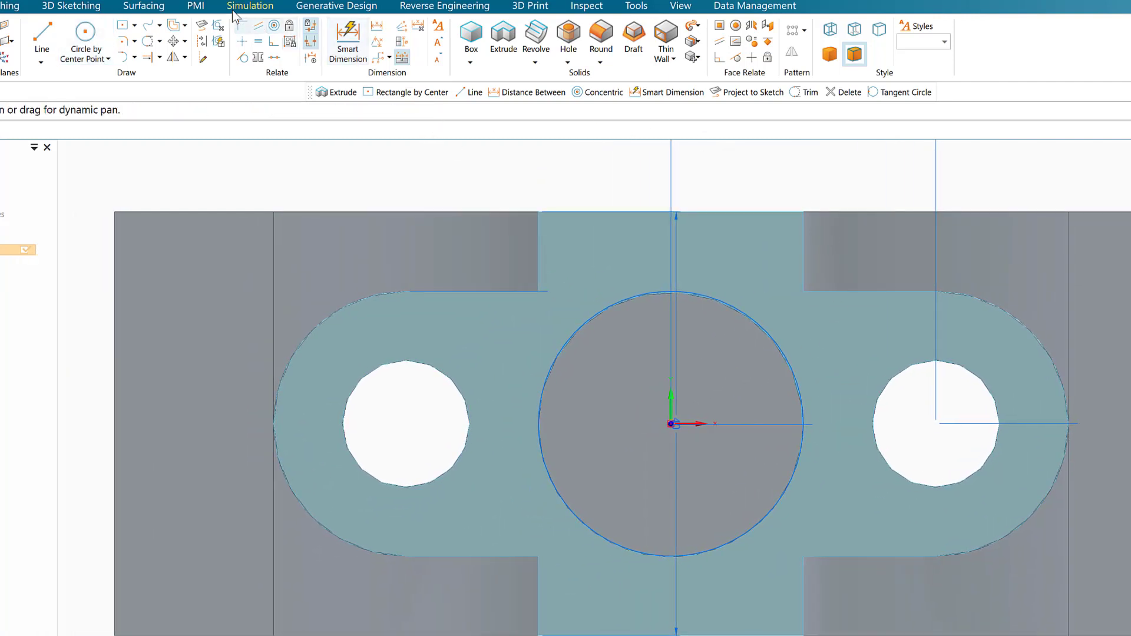
click(77, 42)
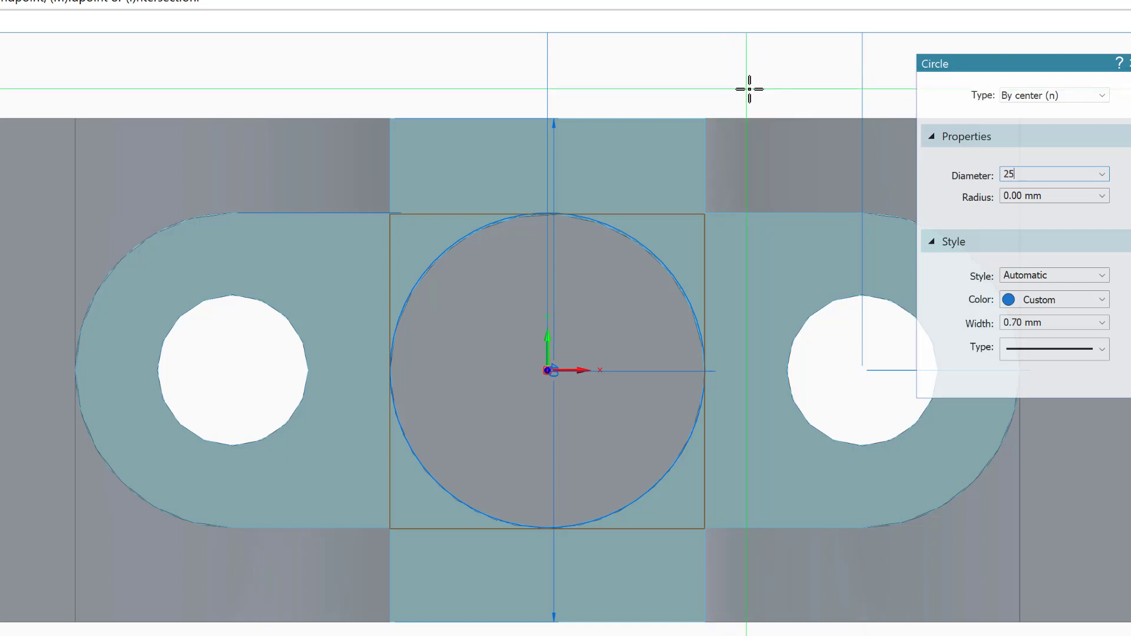
key(Return)
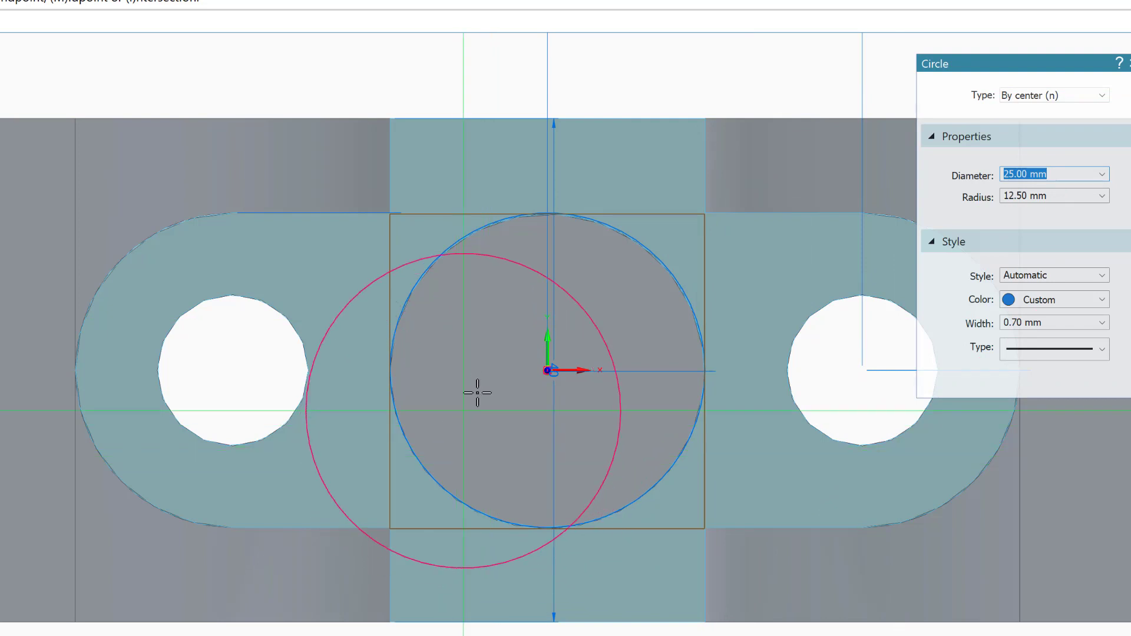
click(548, 370)
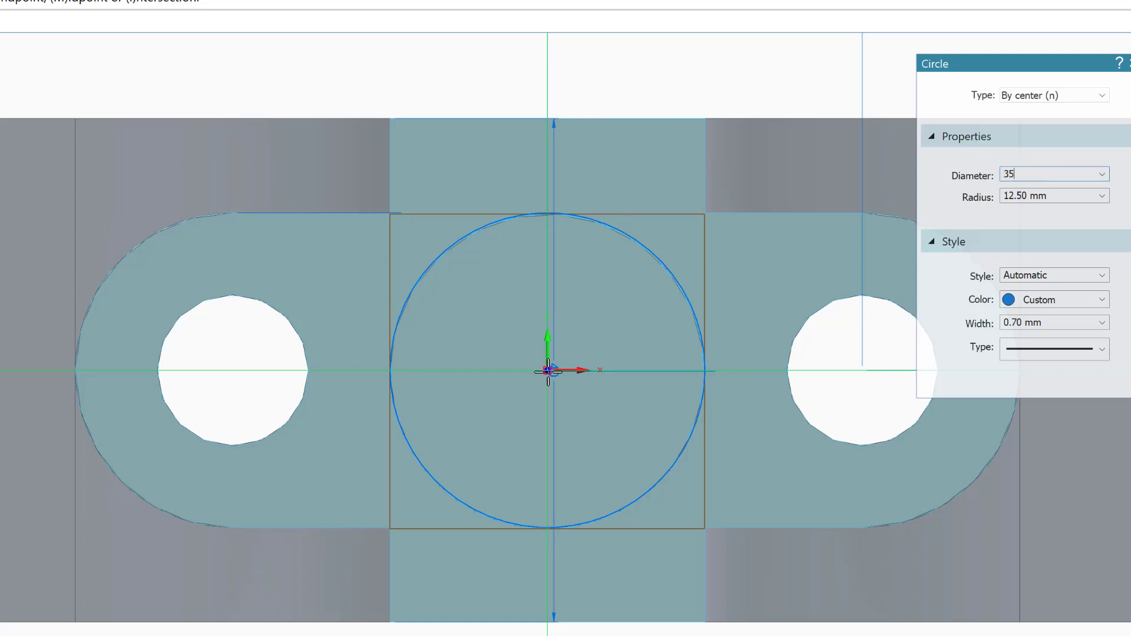
Add a 35 mm diameter circle concentric with the 25 mm circle in the cylinder's top sketch
key(Return)
click(548, 370)
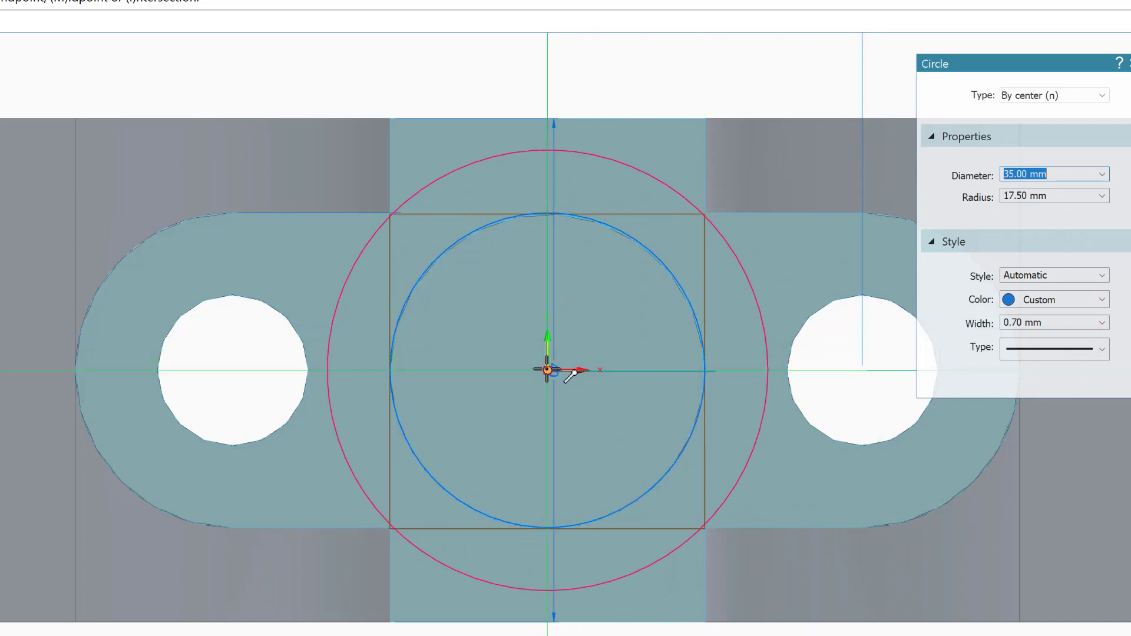
click(548, 370)
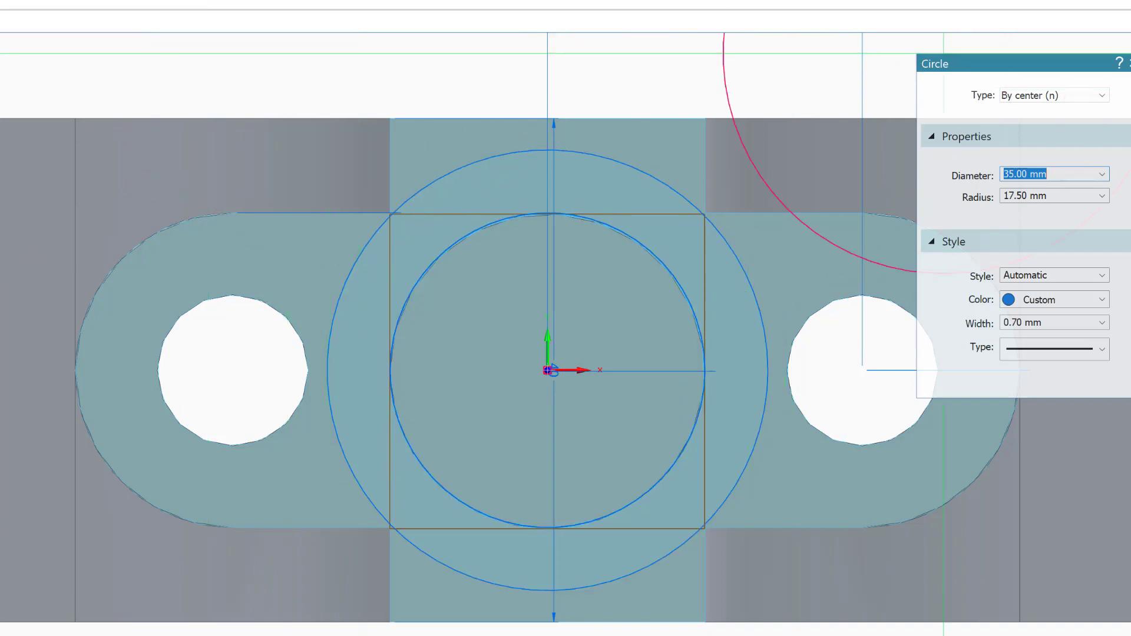
key(Escape)
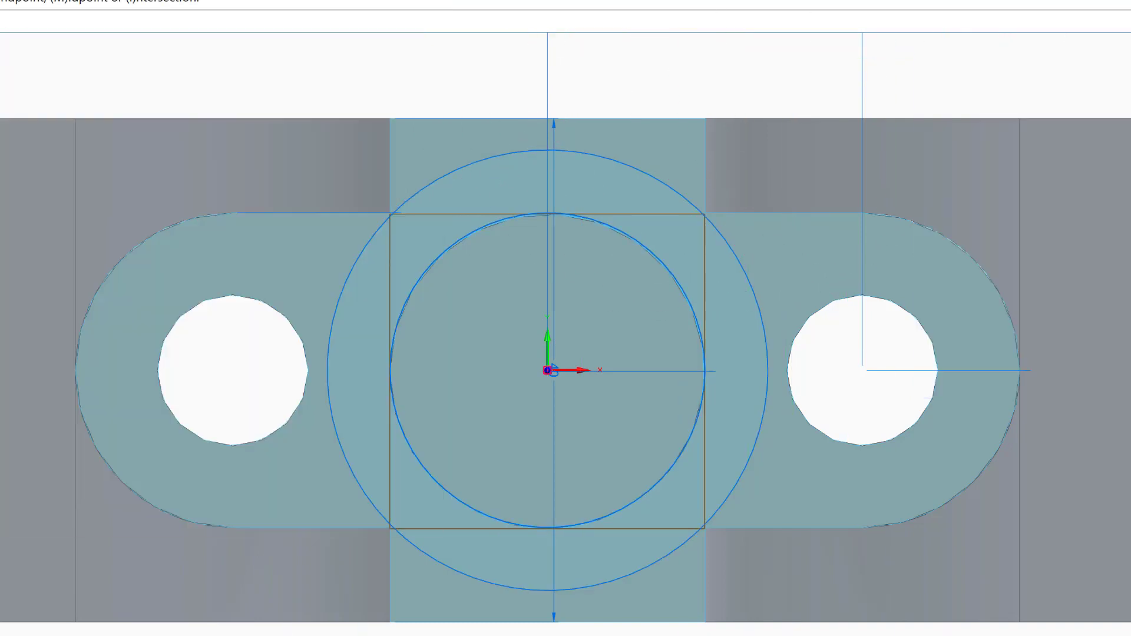
Draw a centre rectangle 6 mm wide and 20 mm high, centred on the 25 mm circle's quadrant point on the positive Y side
key(r)
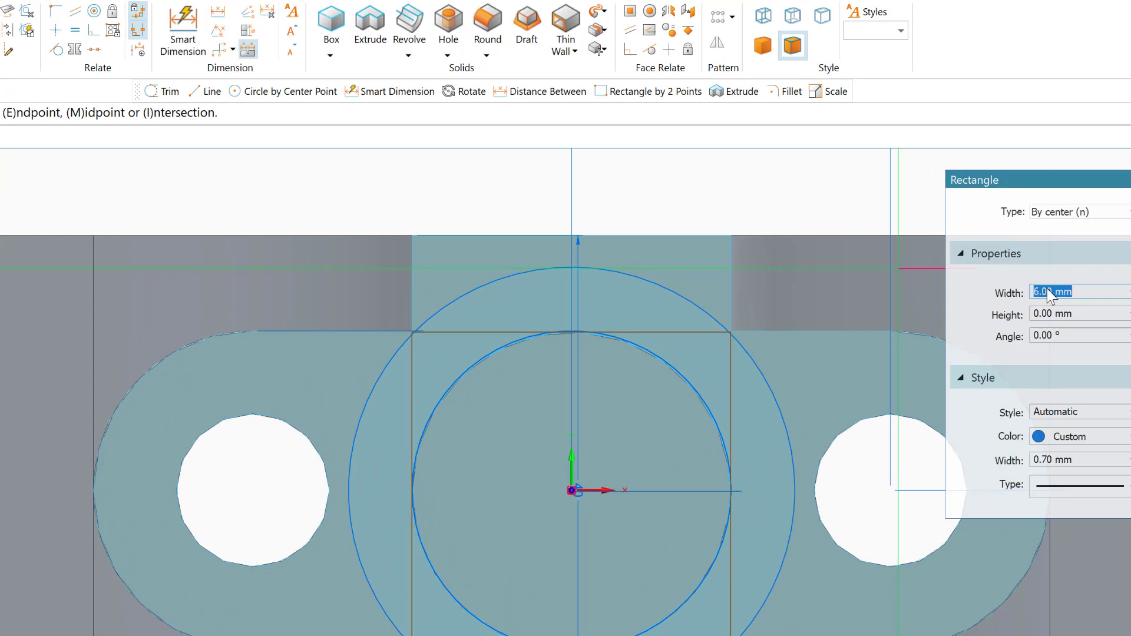
click(1034, 313)
text(20)
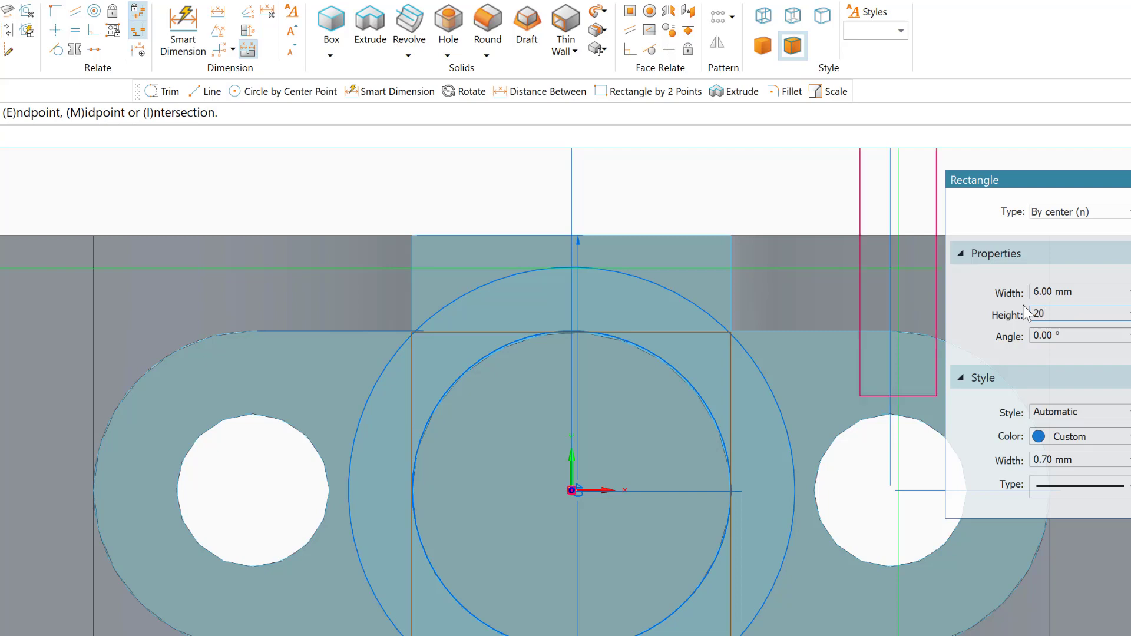
key(Return)
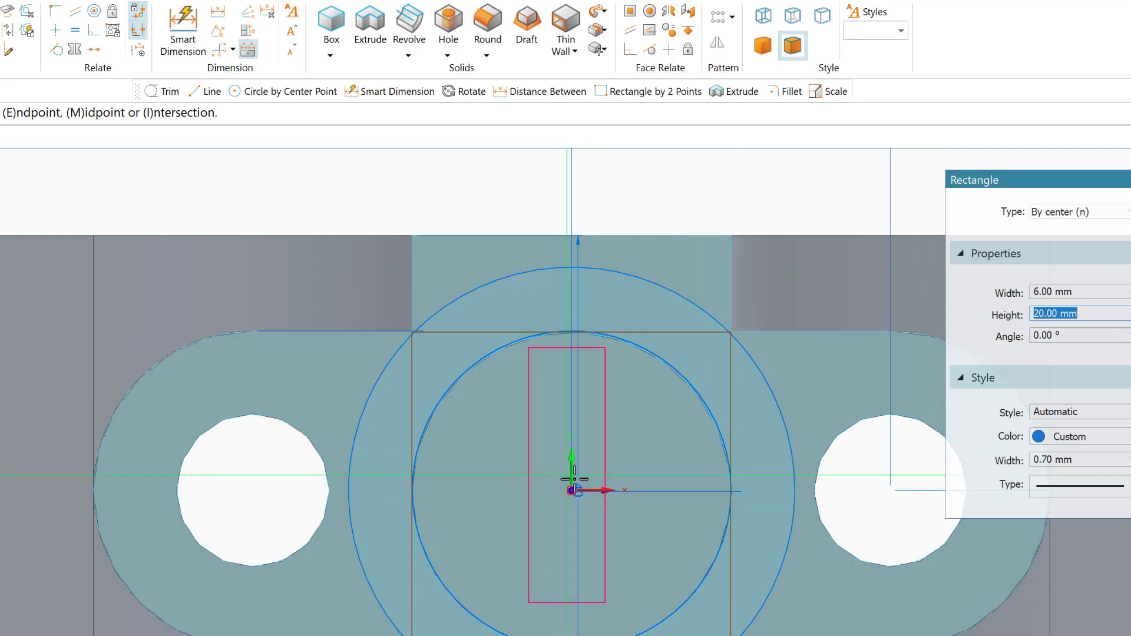
click(571, 333)
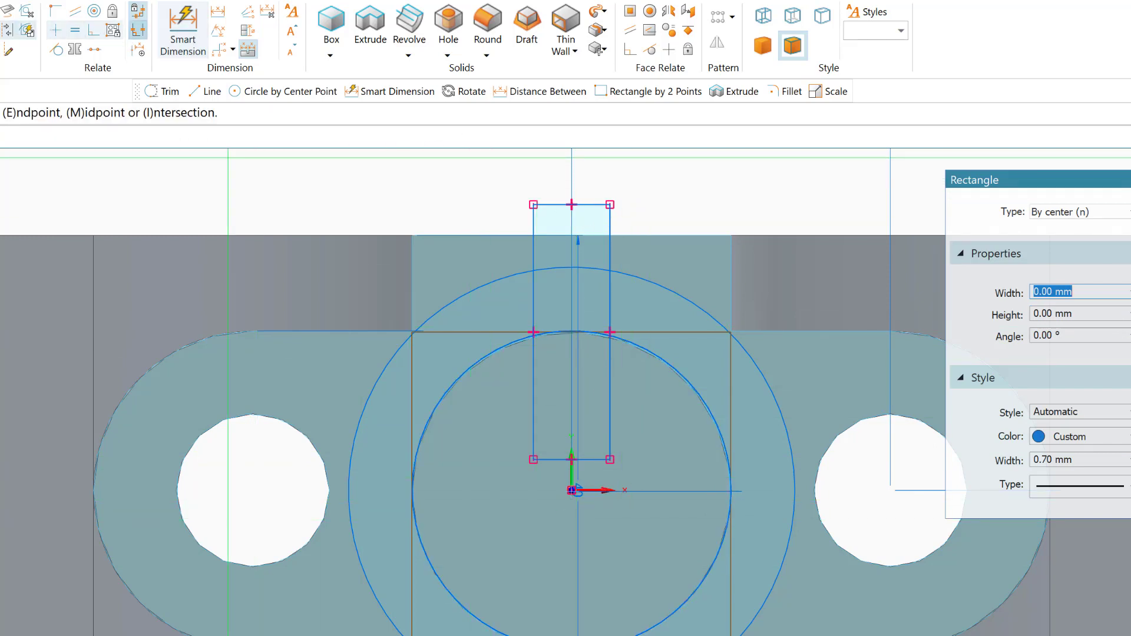
key(Escape)
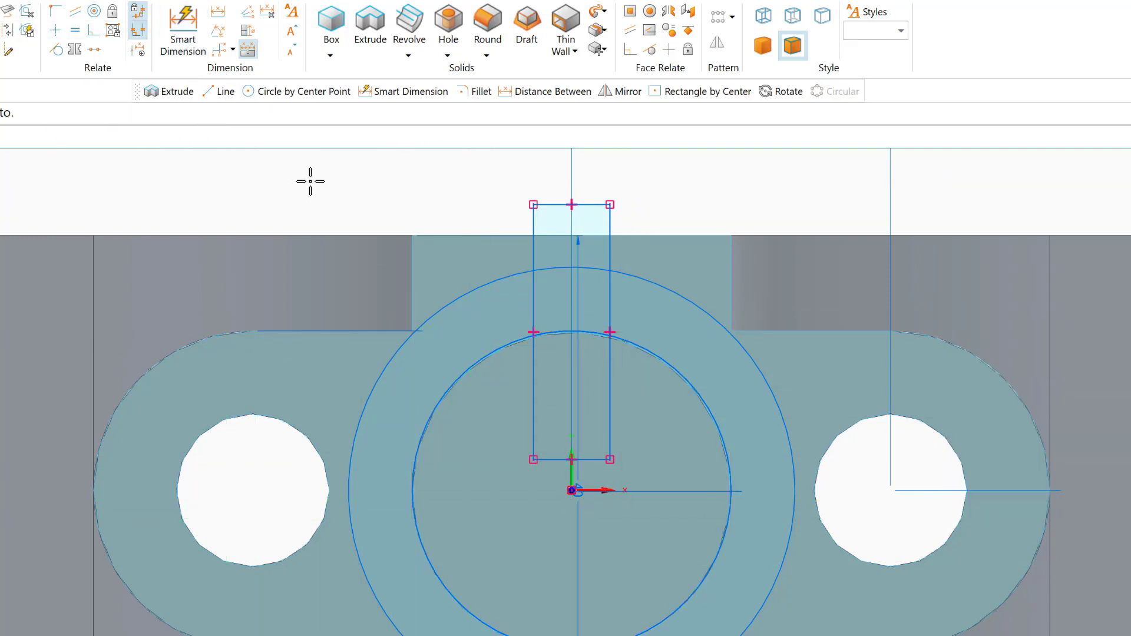
Trim the rectangle and both circles to leave only the closed 6 mm wide tab profile between the 25 mm and 35 mm arcs
drag(546, 213, 679, 205)
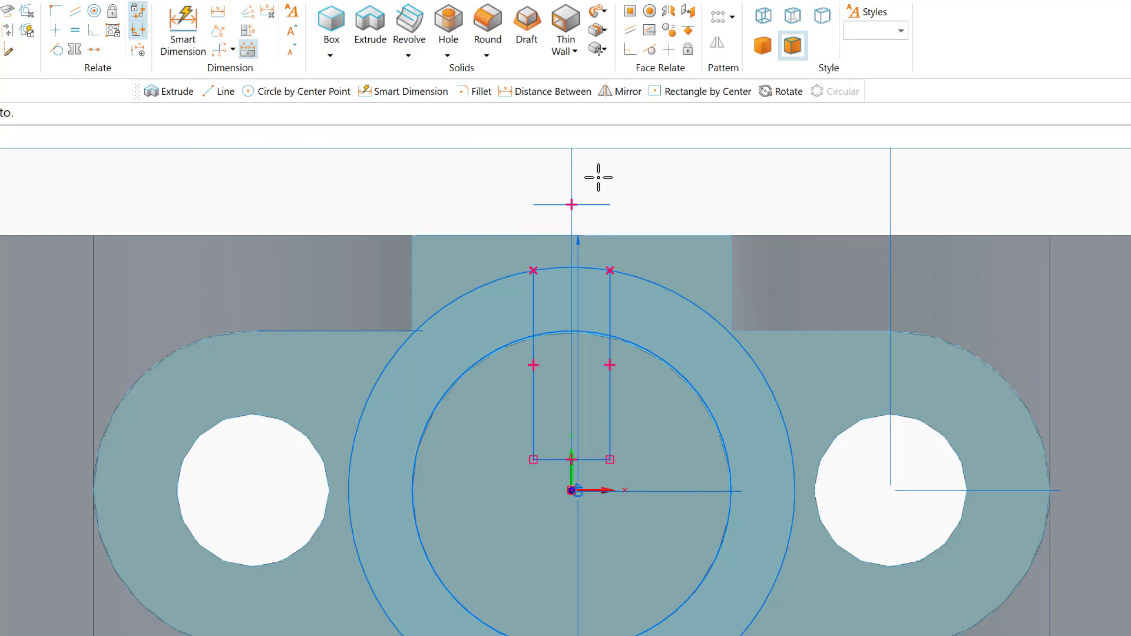
drag(542, 224, 528, 193)
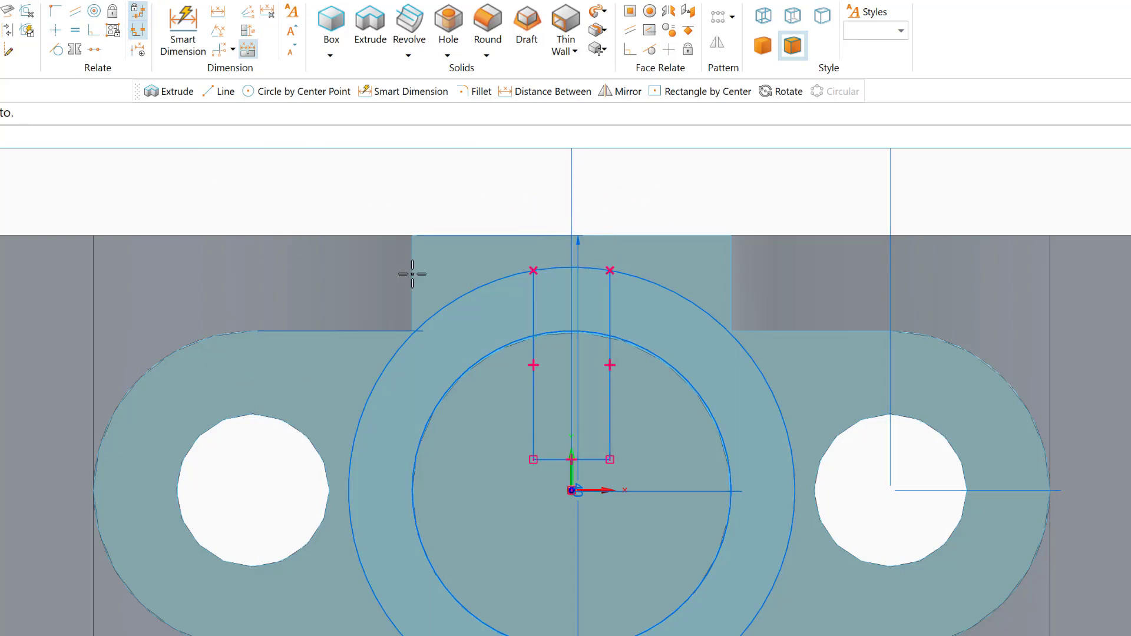
drag(464, 255, 470, 305)
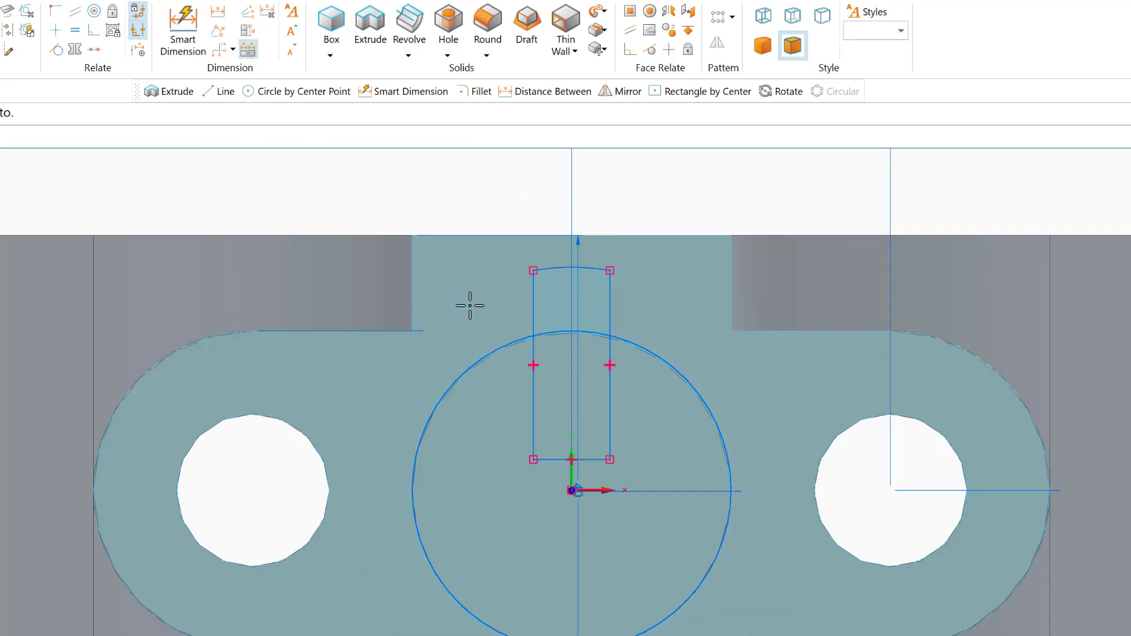
drag(498, 394, 664, 406)
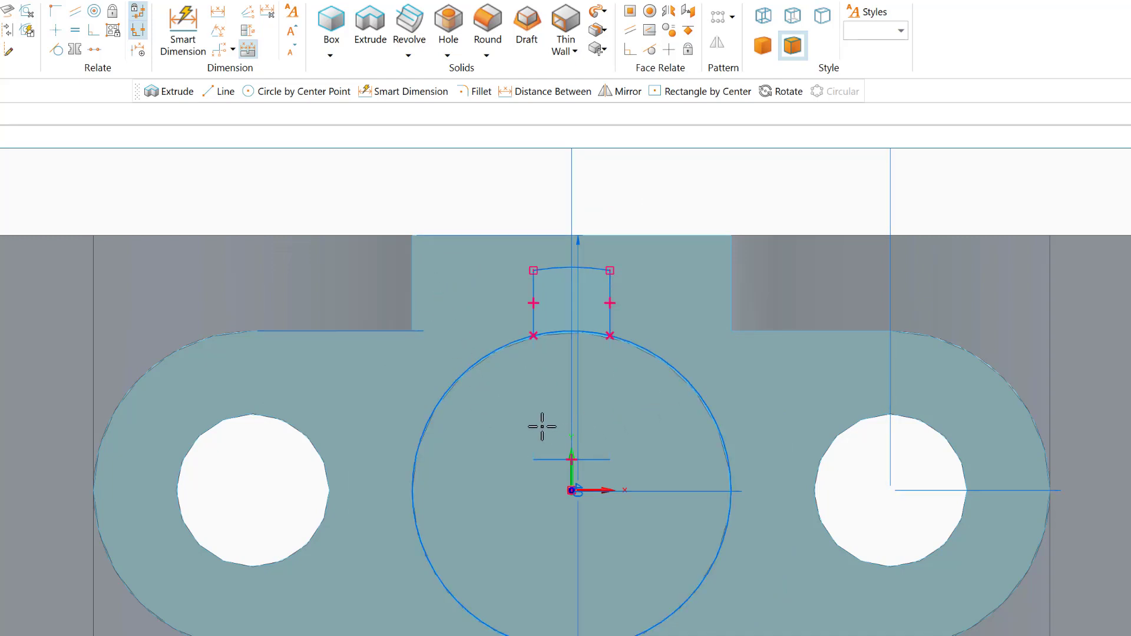
click(542, 460)
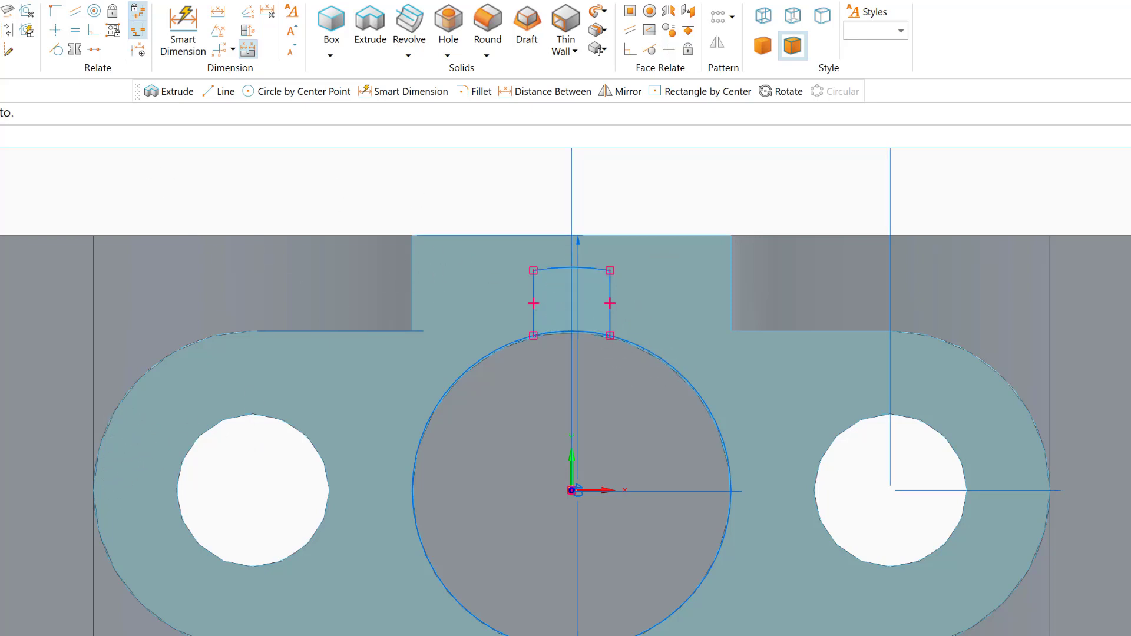
key(ctrl+i)
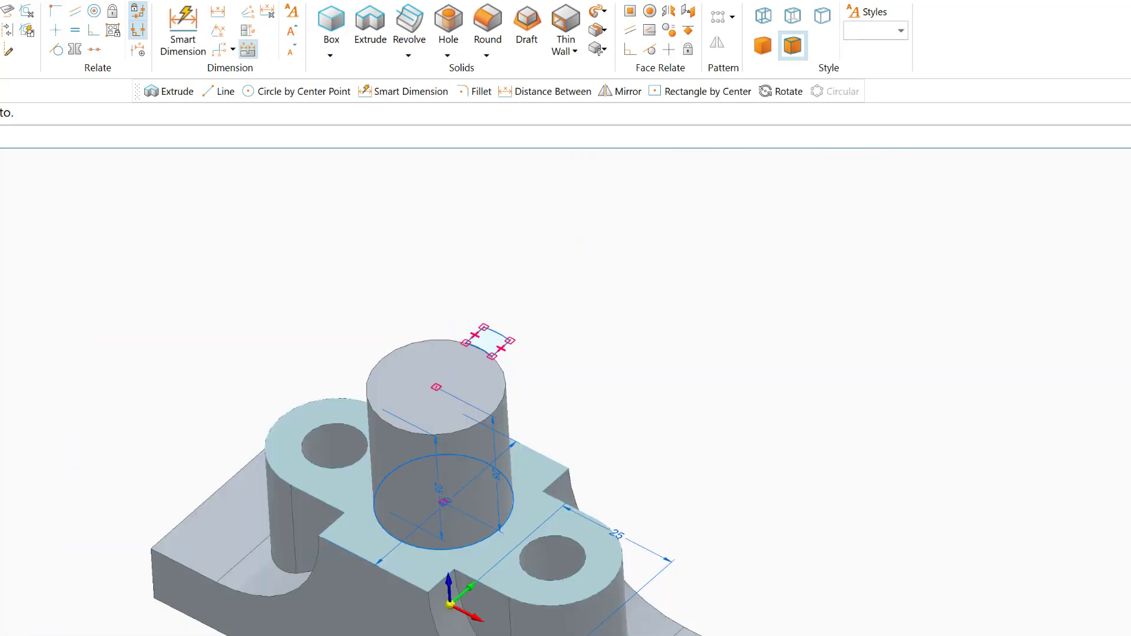
Extrude the closed tab profile 20 mm downward along the central cylinder's side
click(380, 22)
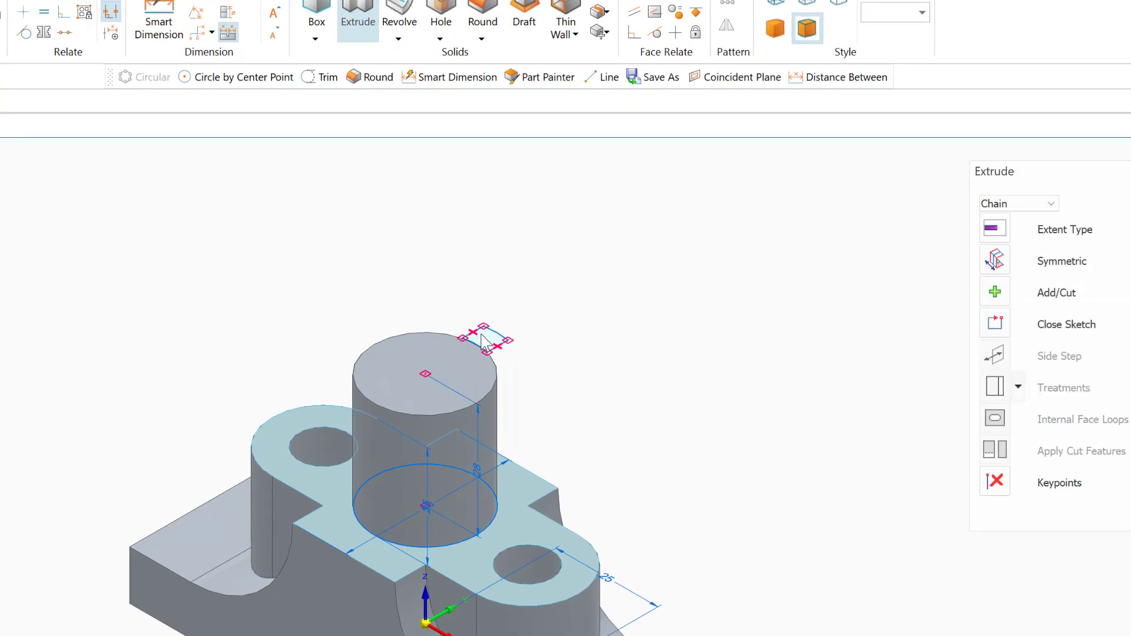
click(498, 341)
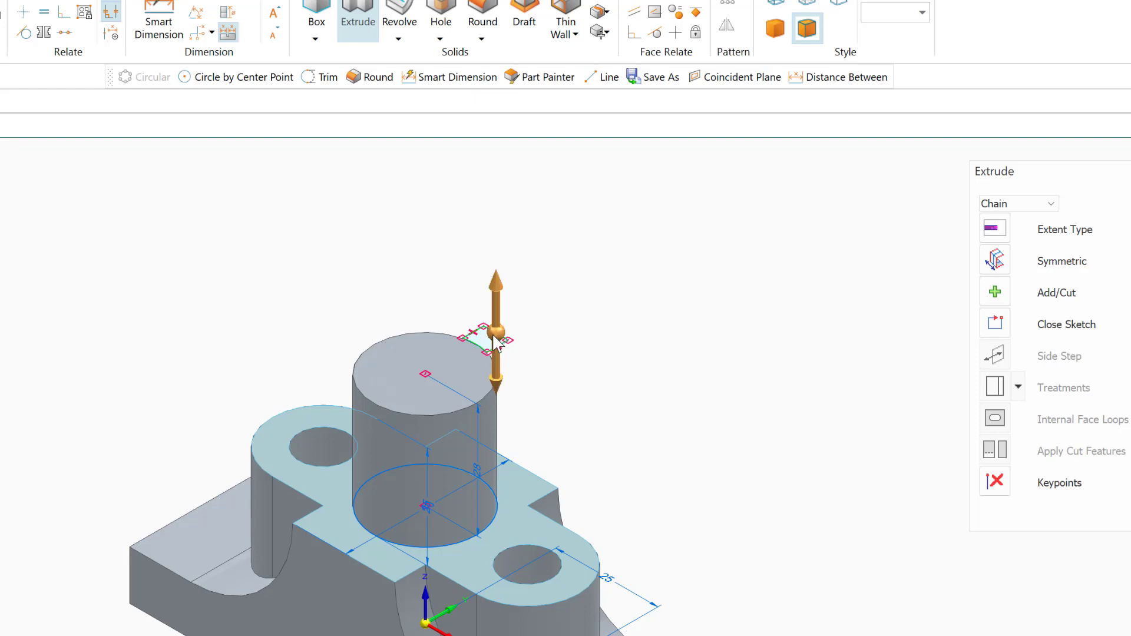
click(497, 365)
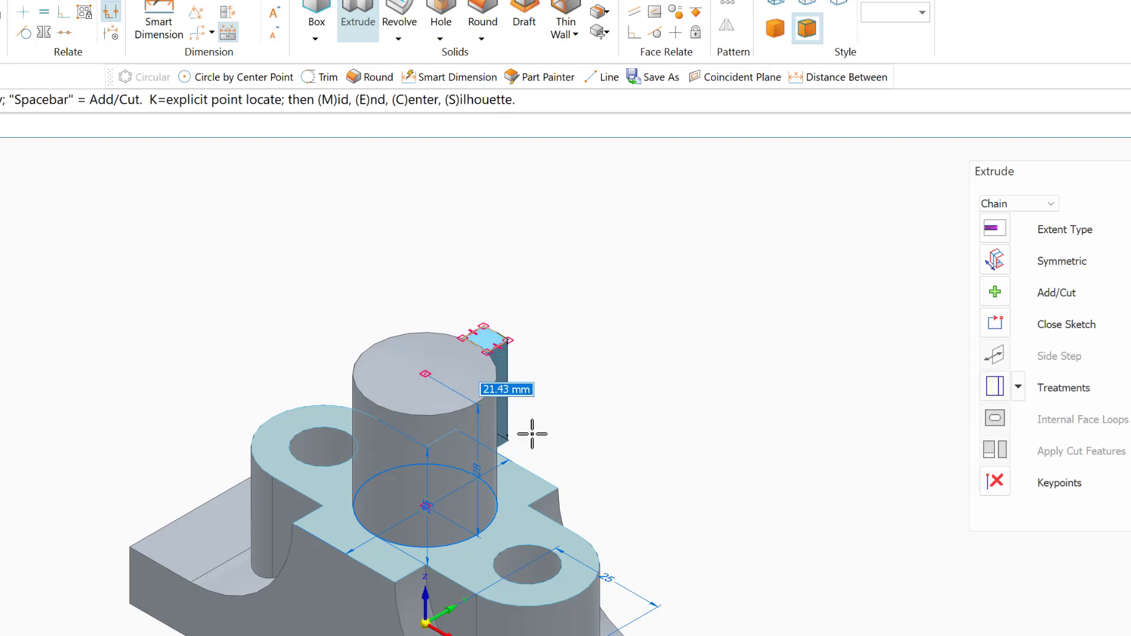
text(2)
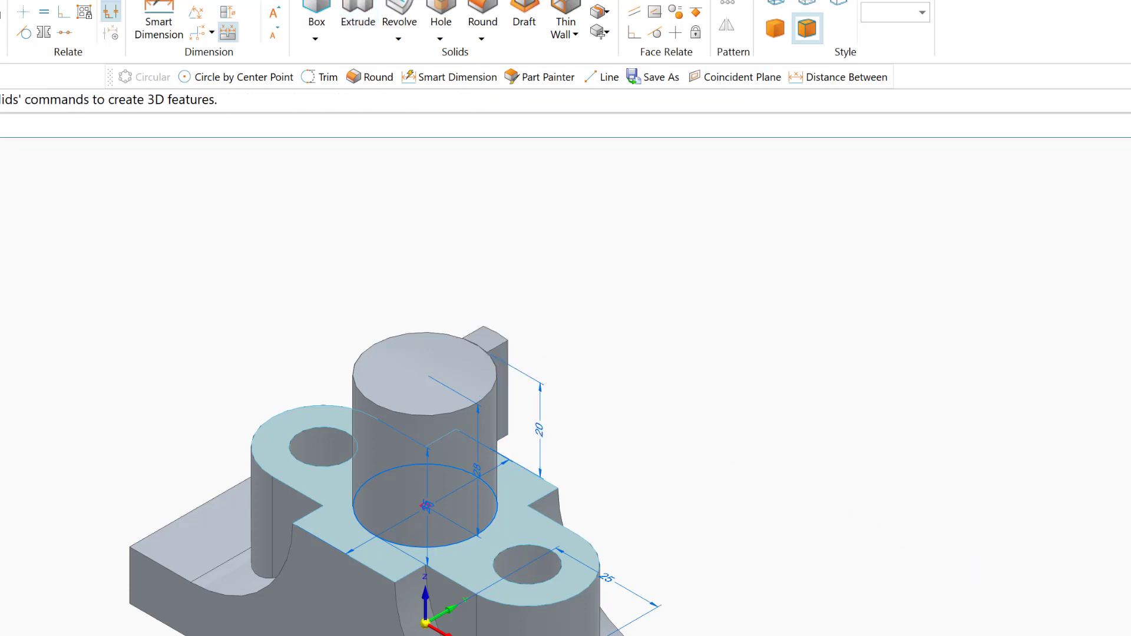
Create a circular pattern of the extruded tab's faces with a count of 8, centred on the central cylinder's axis
key(ctrl+t)
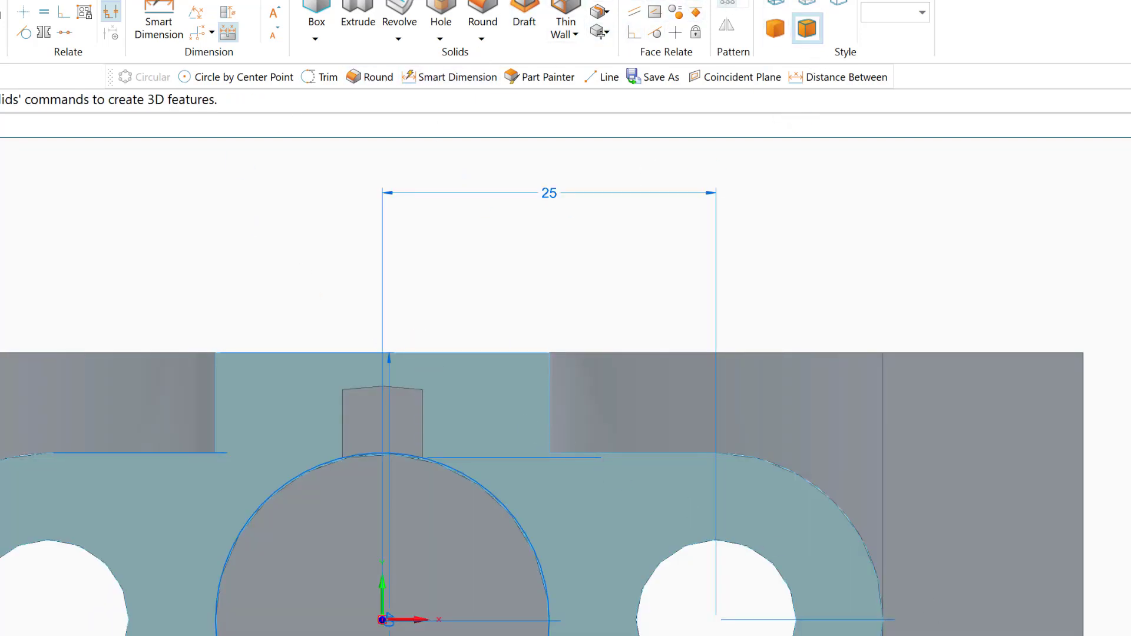
click(324, 371)
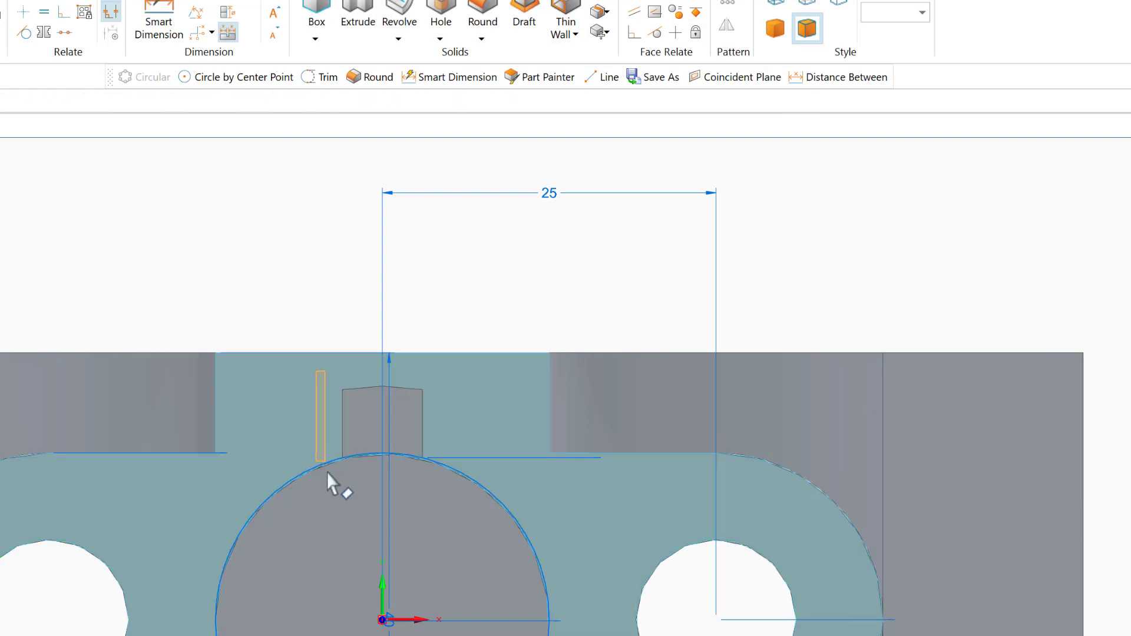
drag(411, 489, 441, 489)
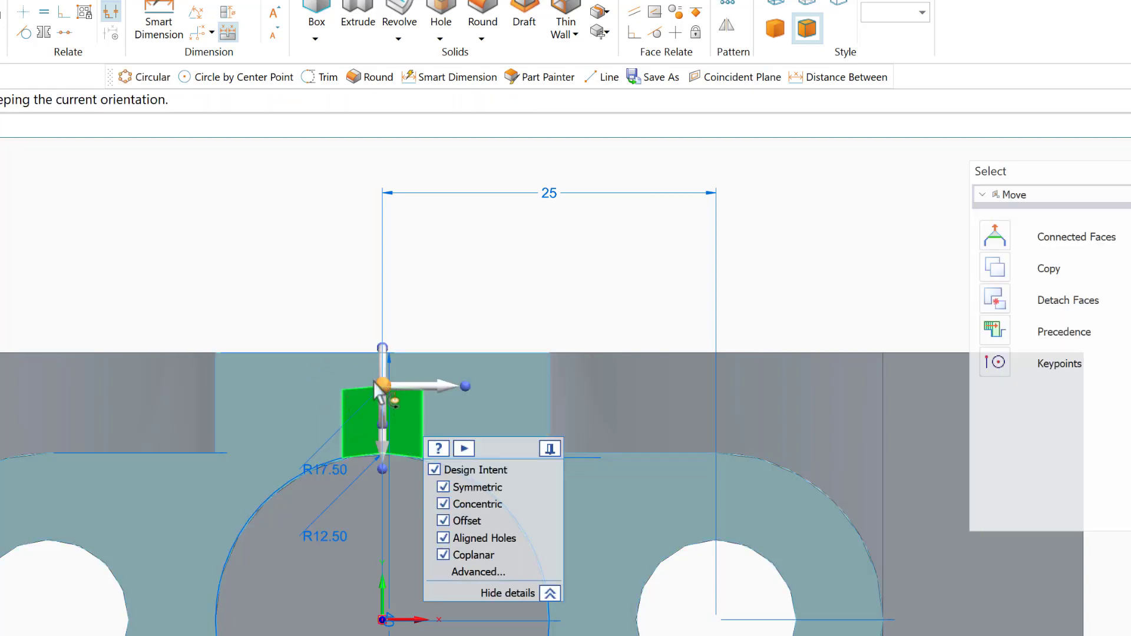
click(743, 5)
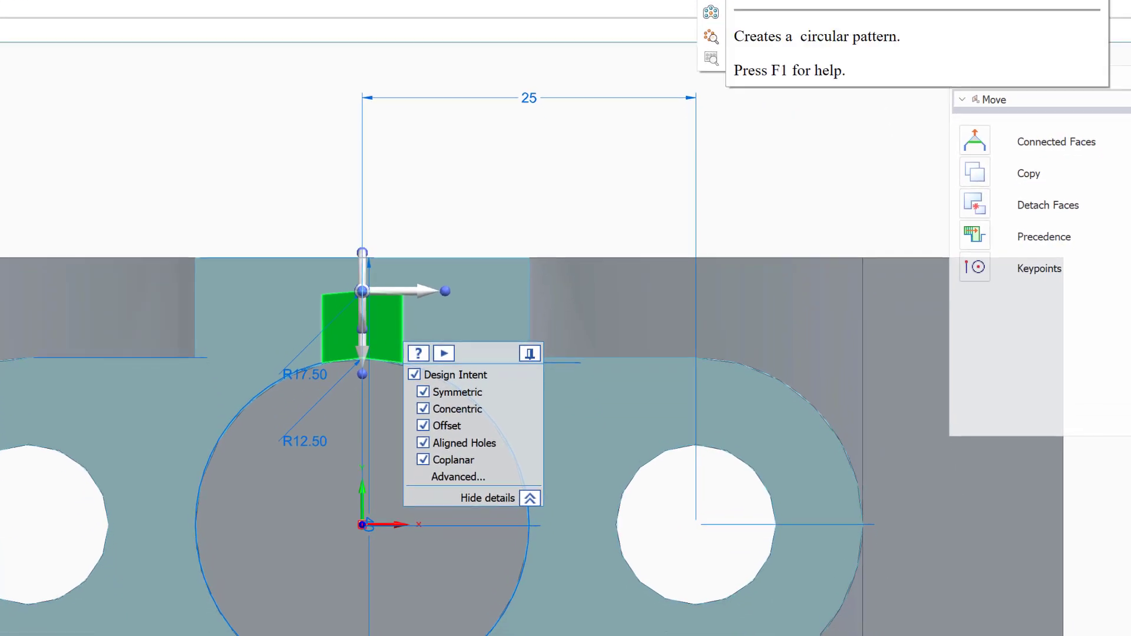
click(730, 51)
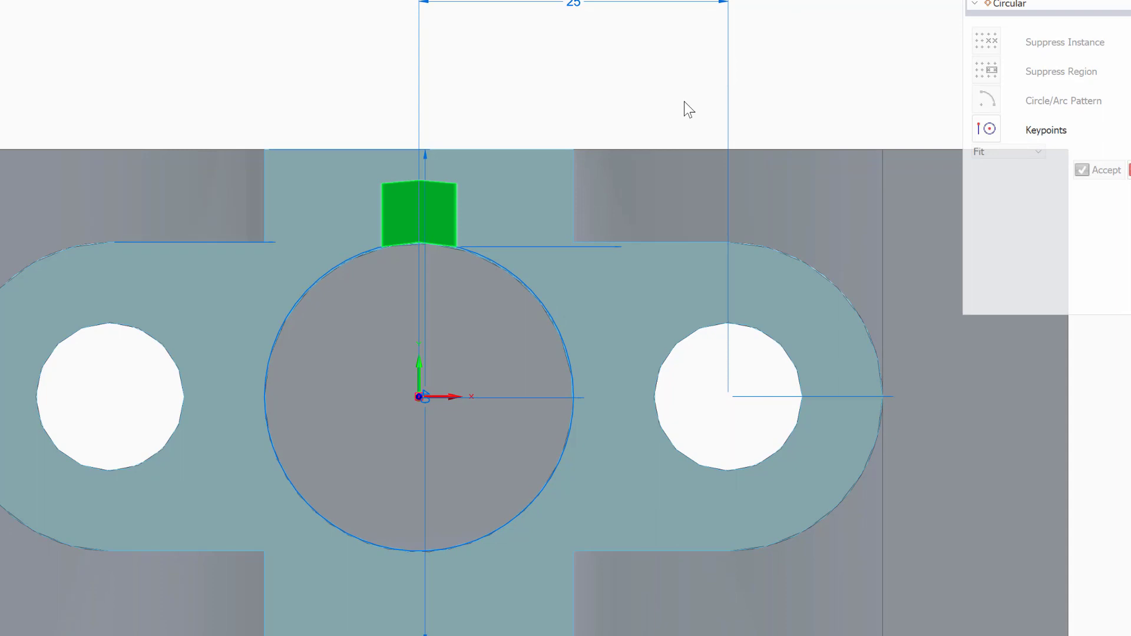
click(540, 303)
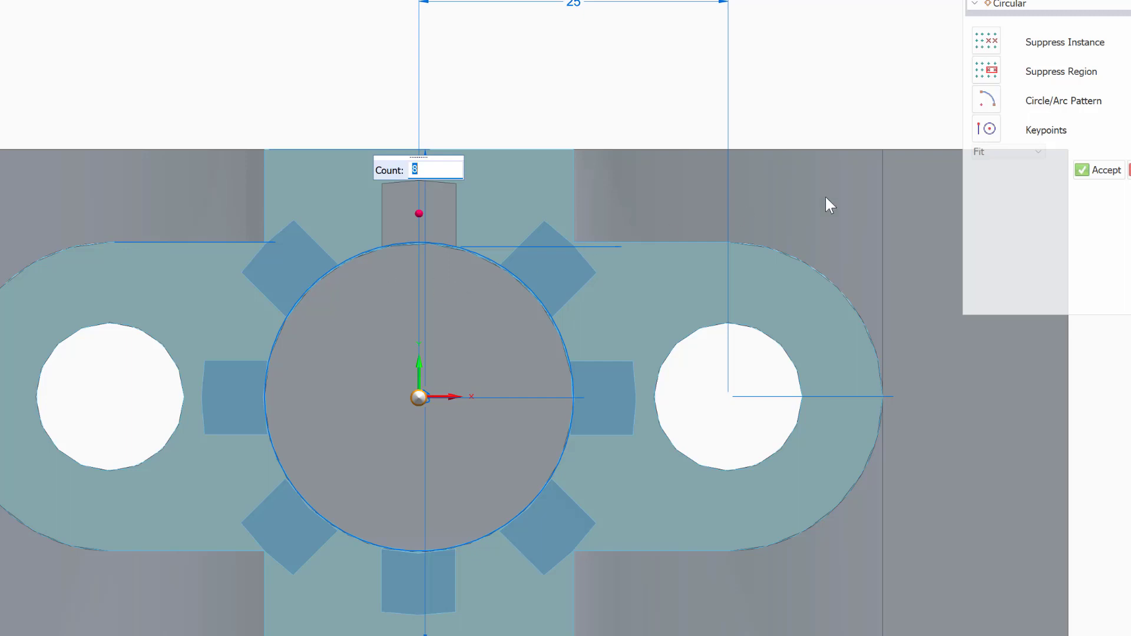
click(1106, 171)
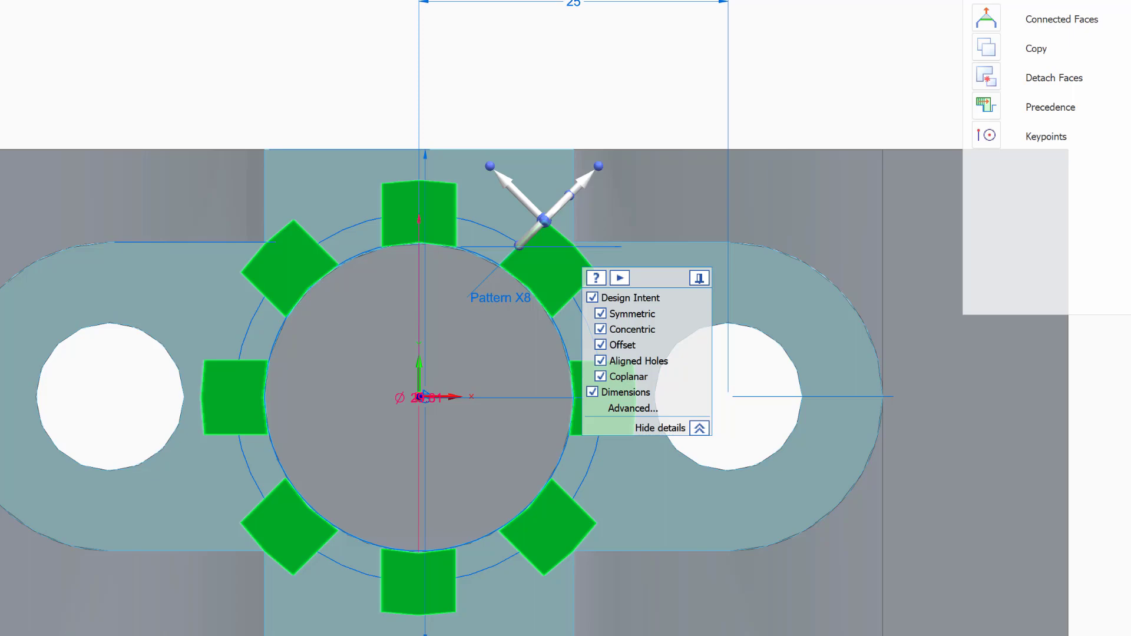
key(ctrl+i)
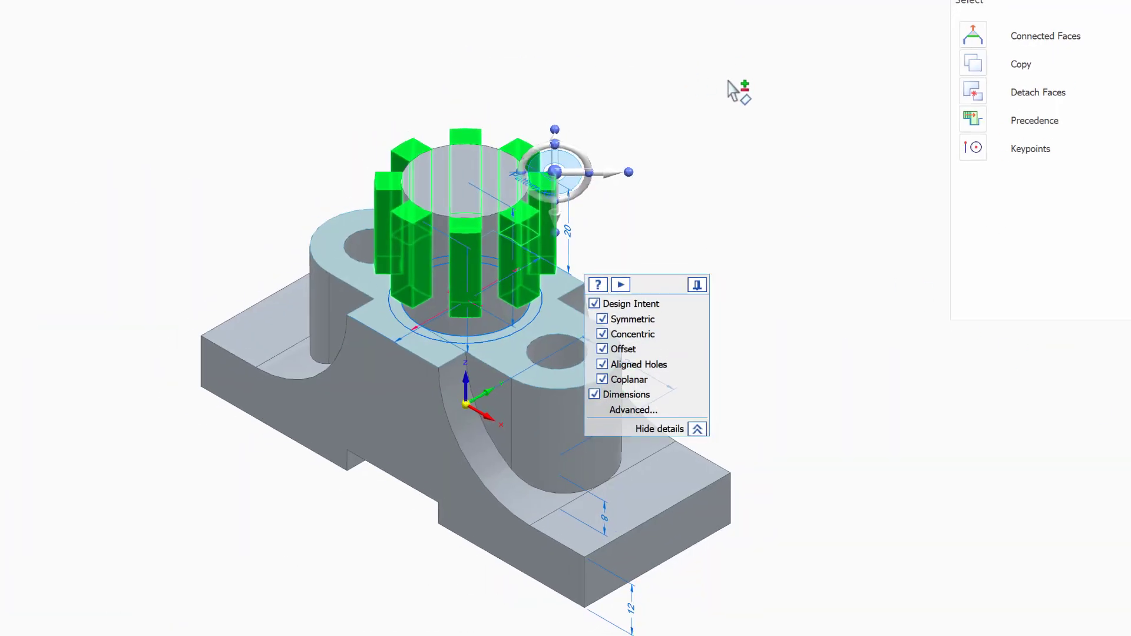
key(Escape)
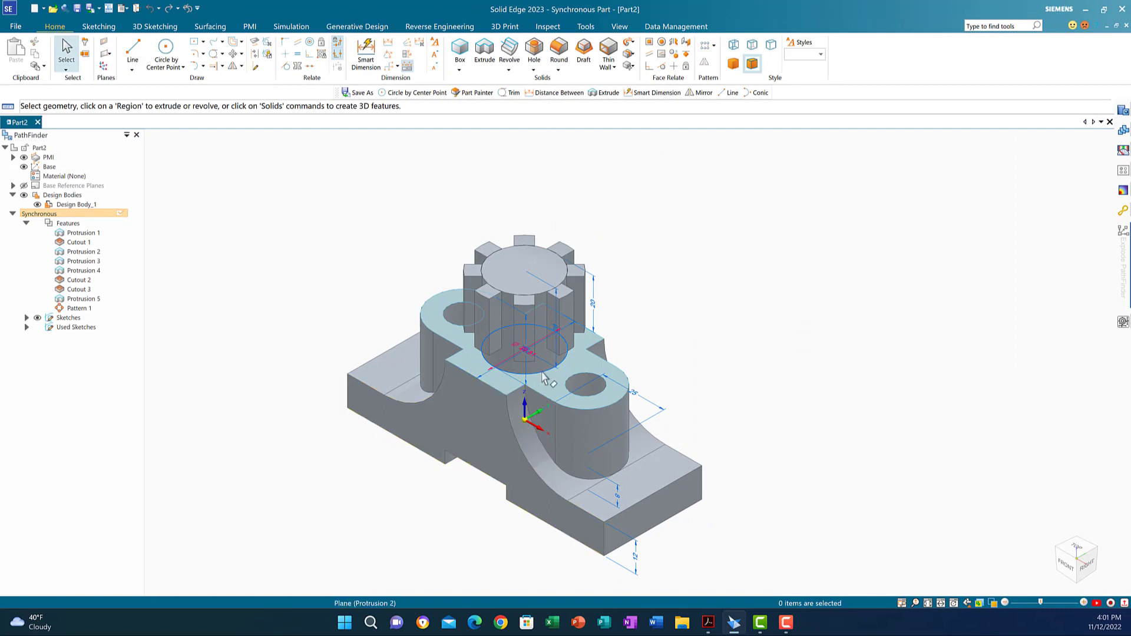
middle_drag(777, 336, 450, 247)
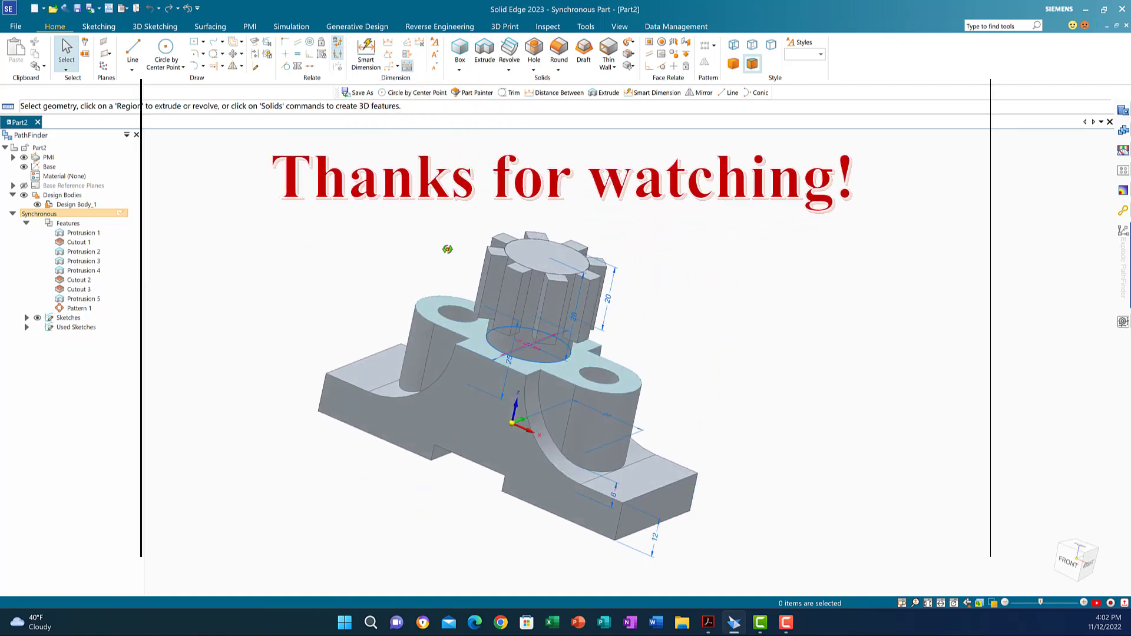